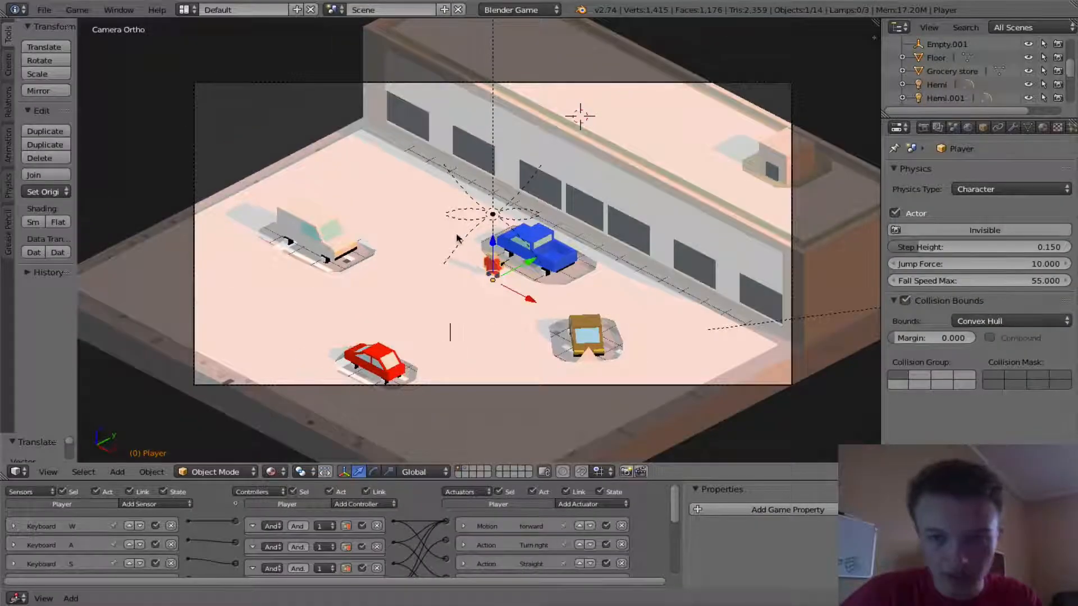
- Examine the finished parking-lot game scene from several angles, returning to the camera view
middle_drag(457, 238, 500, 242)
scroll(515, 230, up, 3)
scroll(513, 228, down, 3)
scroll(500, 242, up, 2)
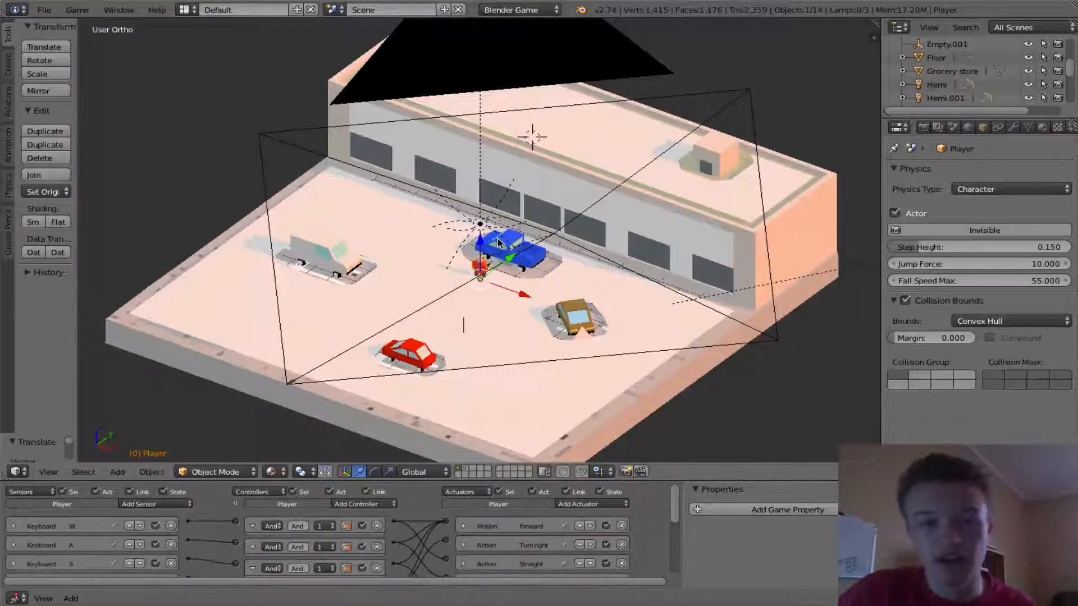
scroll(745, 148, down, 3)
middle_drag(741, 149, 670, 223)
scroll(562, 214, down, 2)
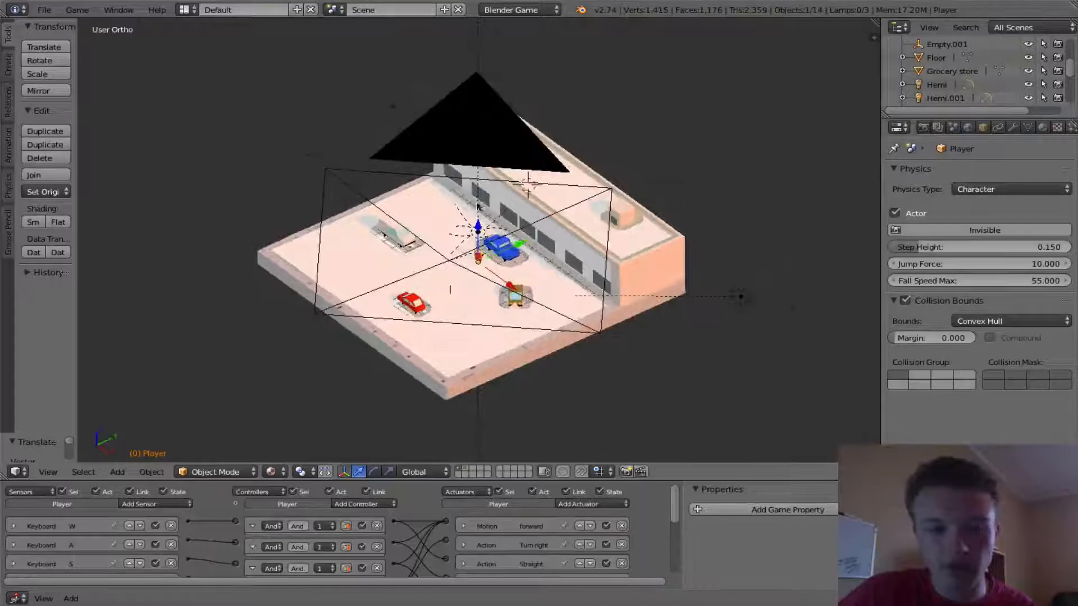
scroll(478, 207, up, 5)
middle_drag(581, 213, 730, 202)
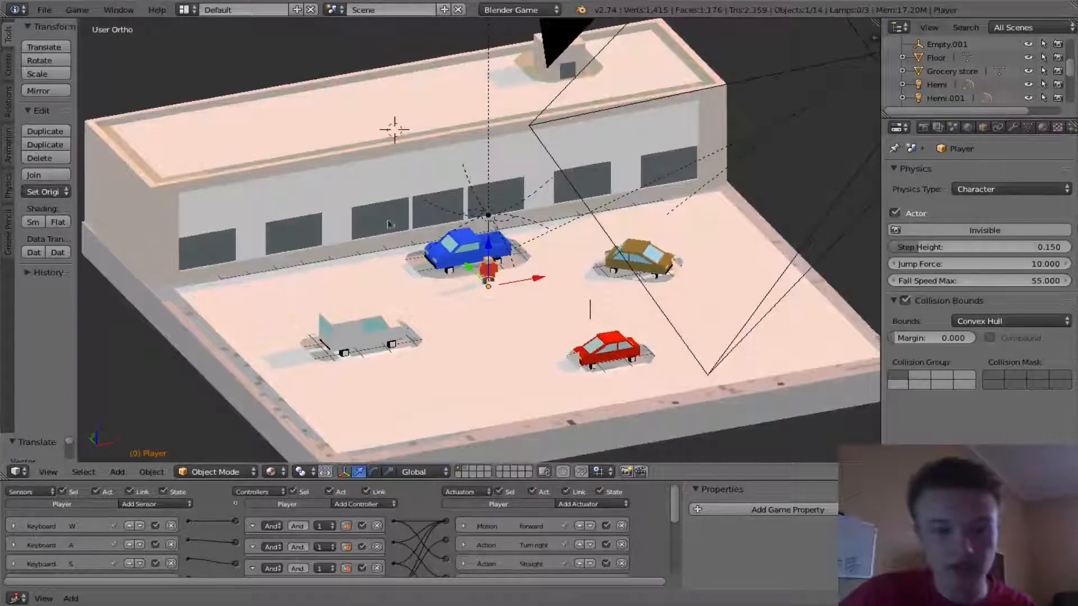
scroll(496, 201, down, 1)
middle_drag(449, 277, 512, 278)
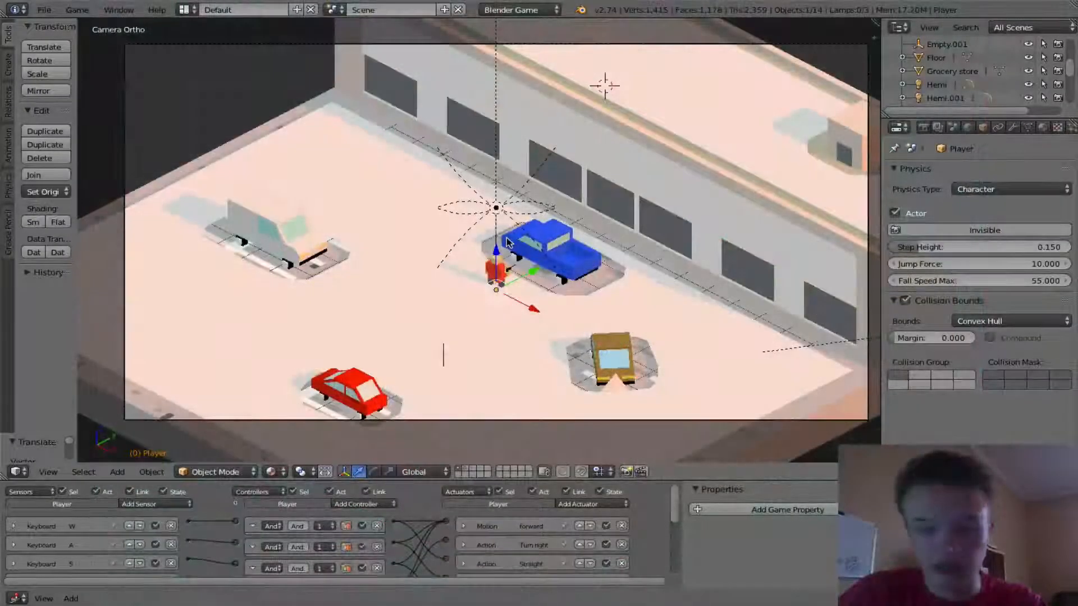
- Start the game and walk the player character around the parking lot among the zombies, then exit the game
key(p)
key(s)
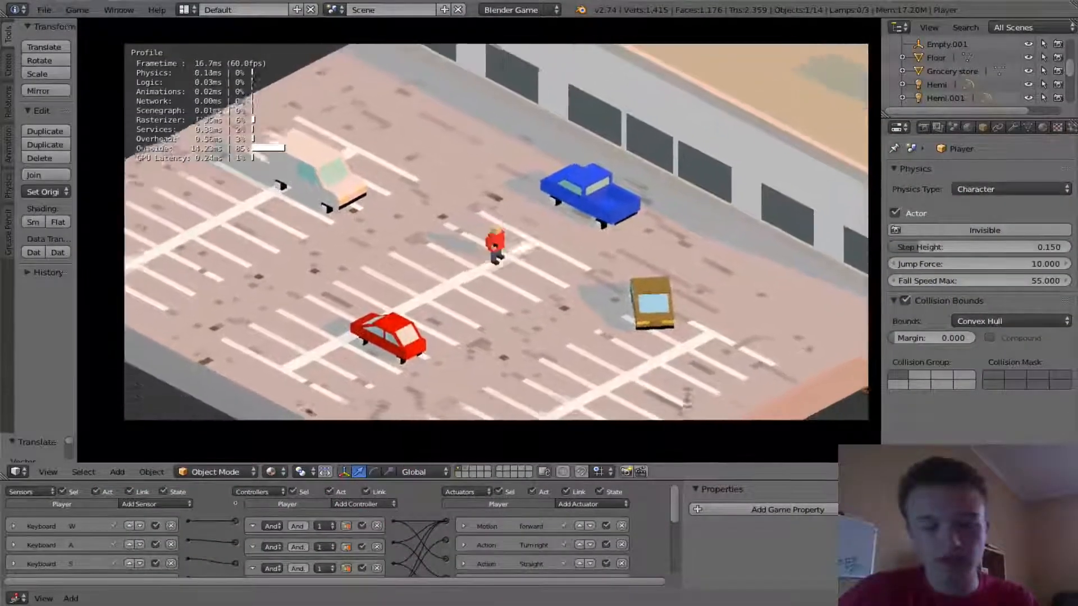
key(d)
key(w)
key(s)
key(d)
key(a)
key(d)
key(w)
key(s)
key(d)
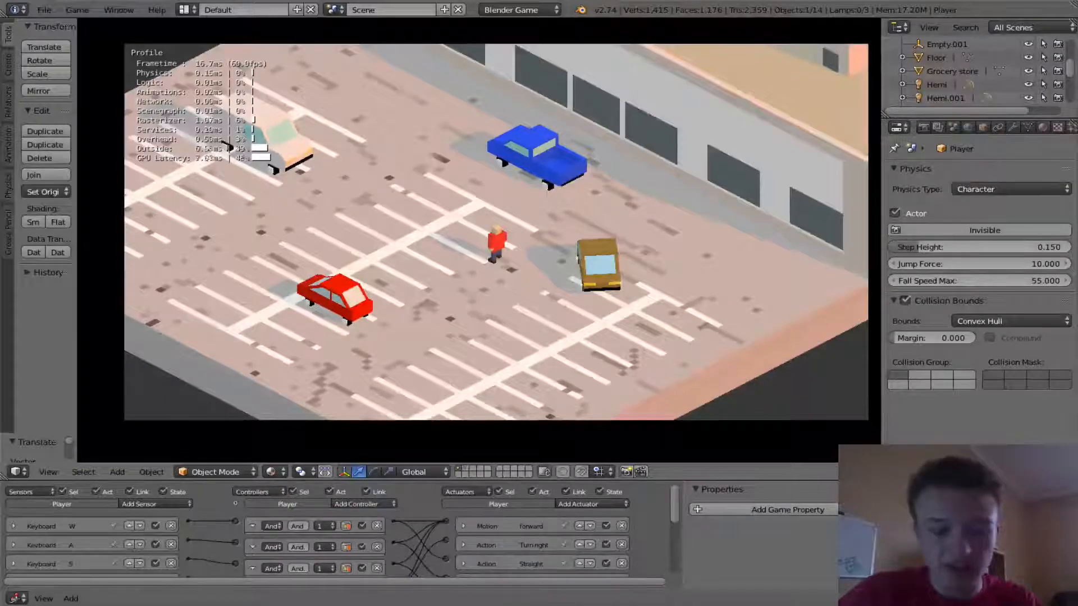
key(w)
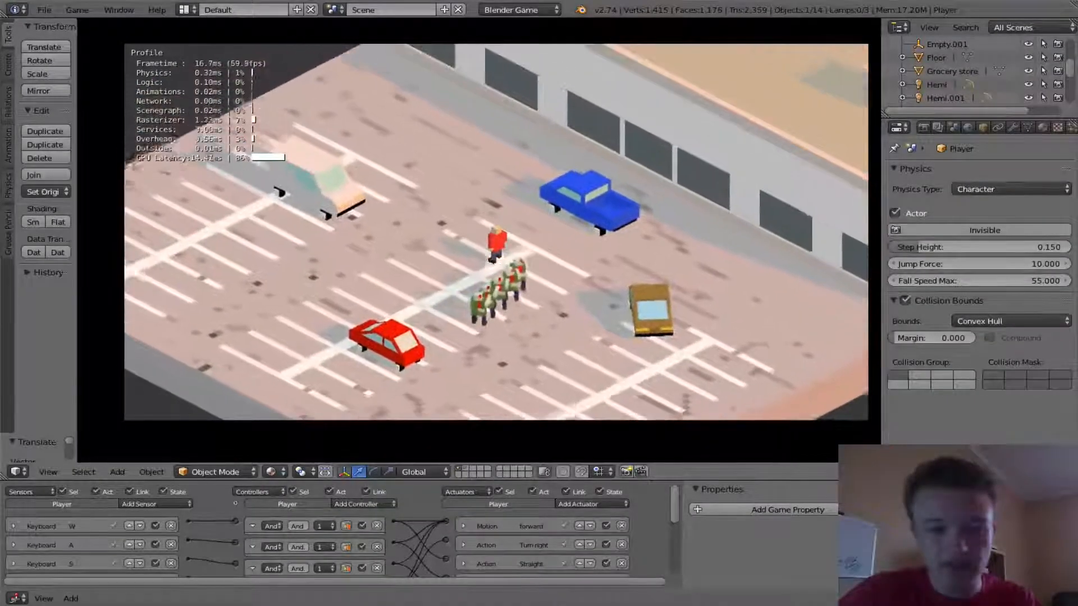
key(a)
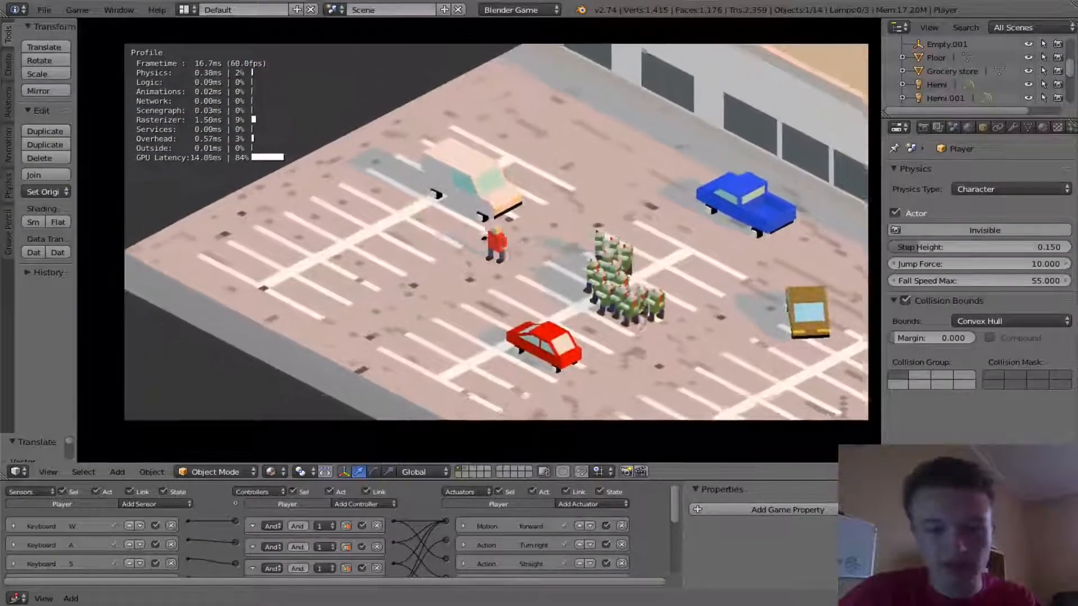
key(s)
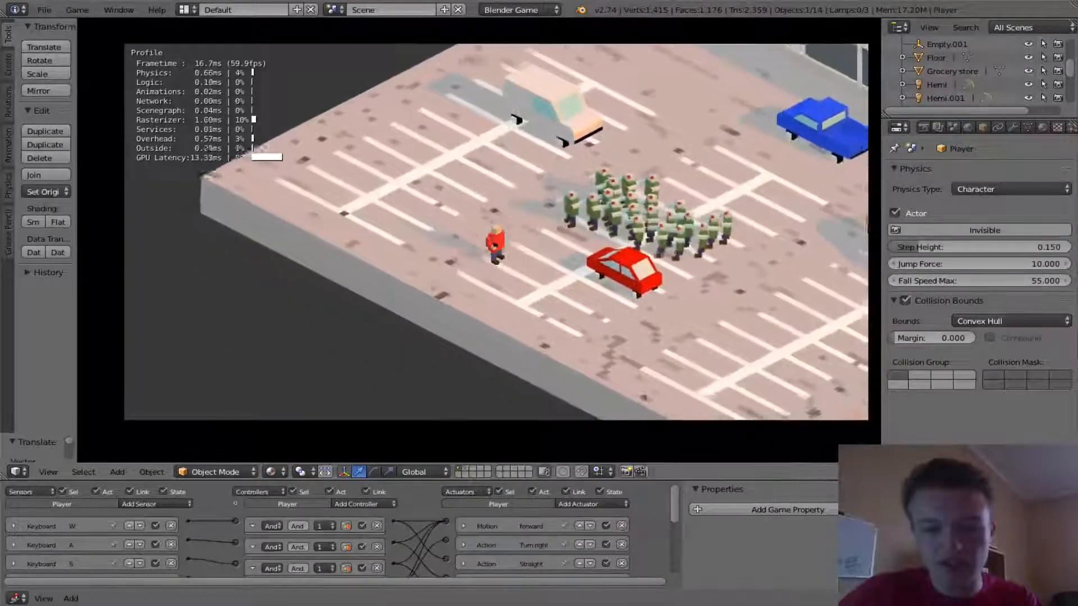
key(d)
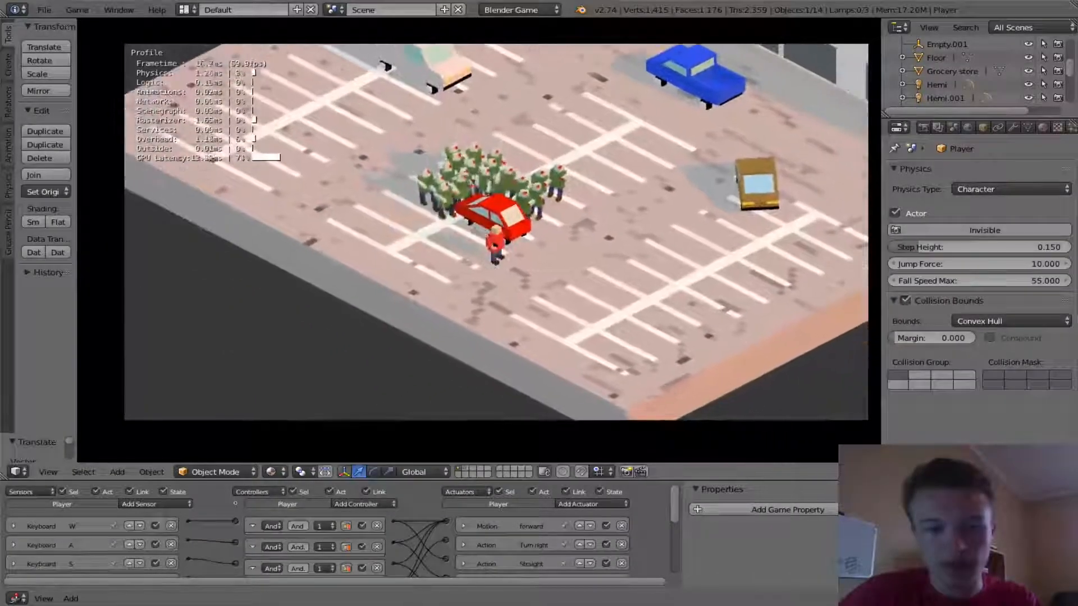
key(d)
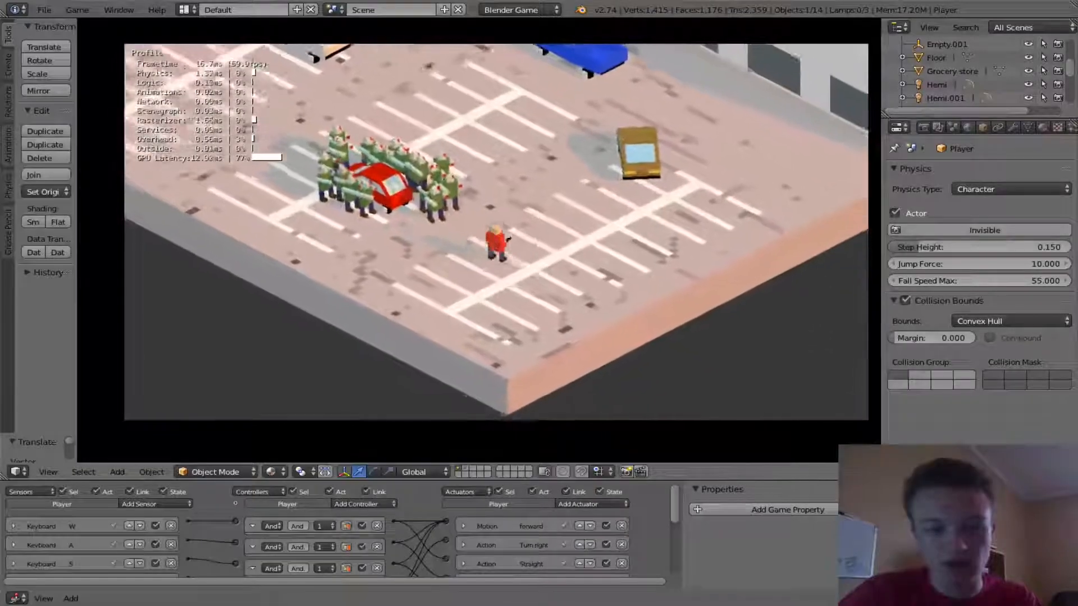
key(w)
key(s)
key(w)
key(d)
key(w)
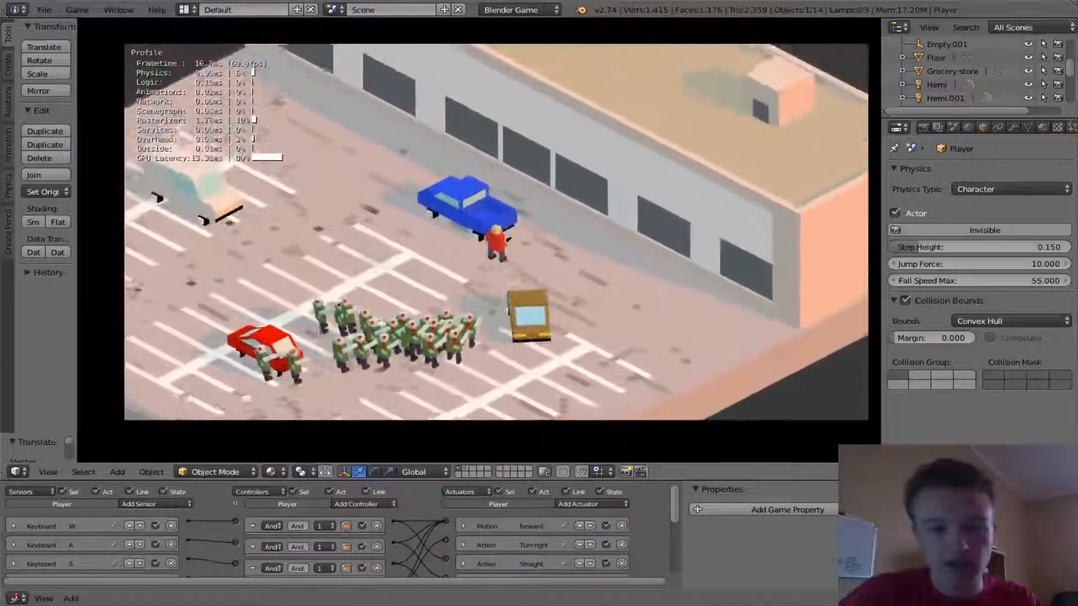
key(w)
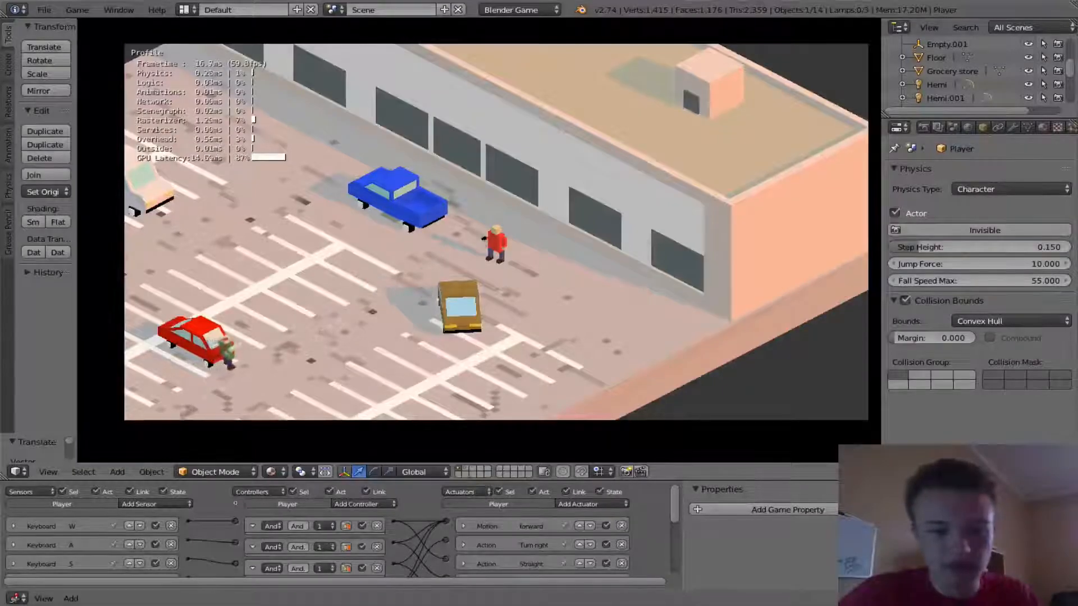
key(Escape)
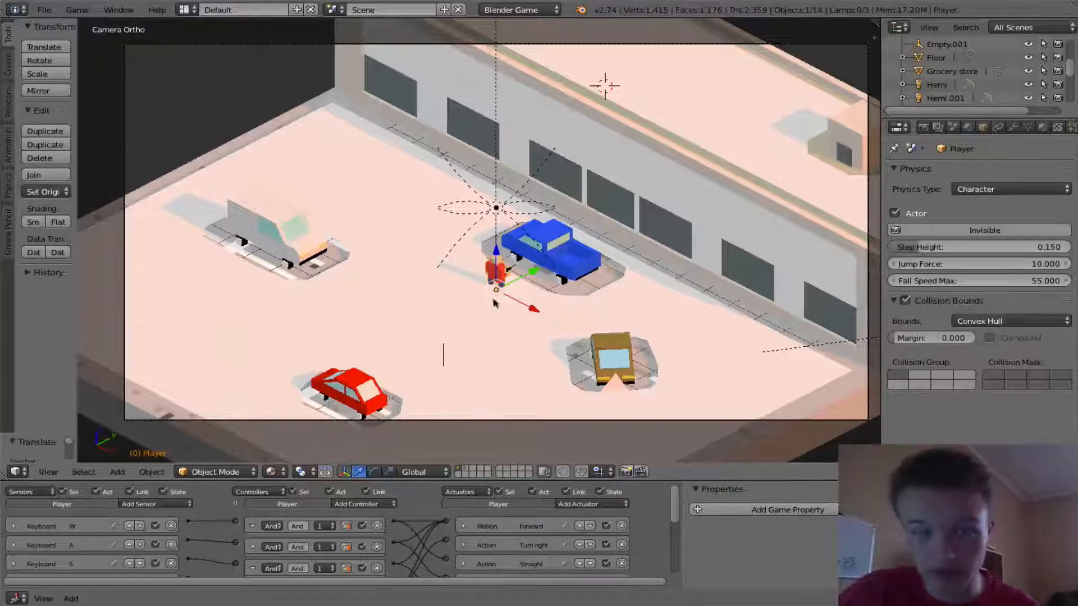
- Start a new file from the default scene and switch the render engine to Blender Game
click(44, 9)
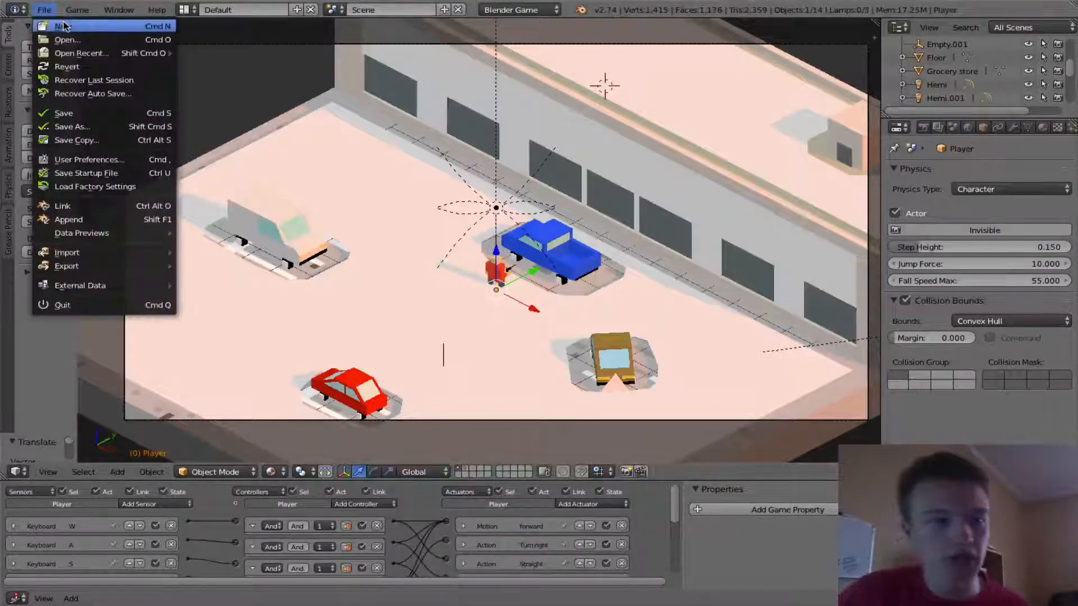
click(64, 24)
click(77, 40)
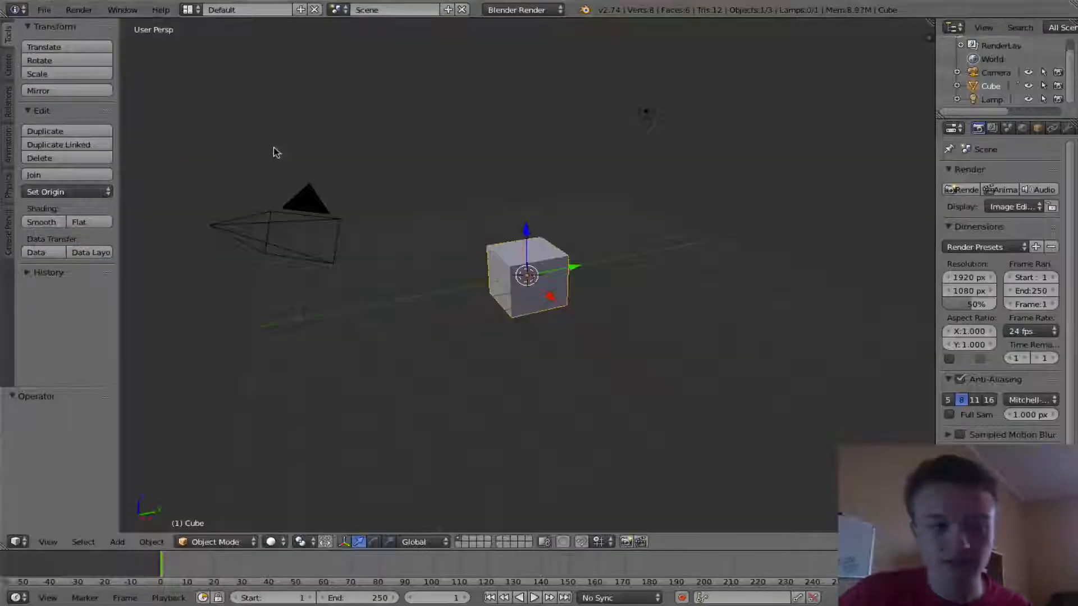
click(519, 10)
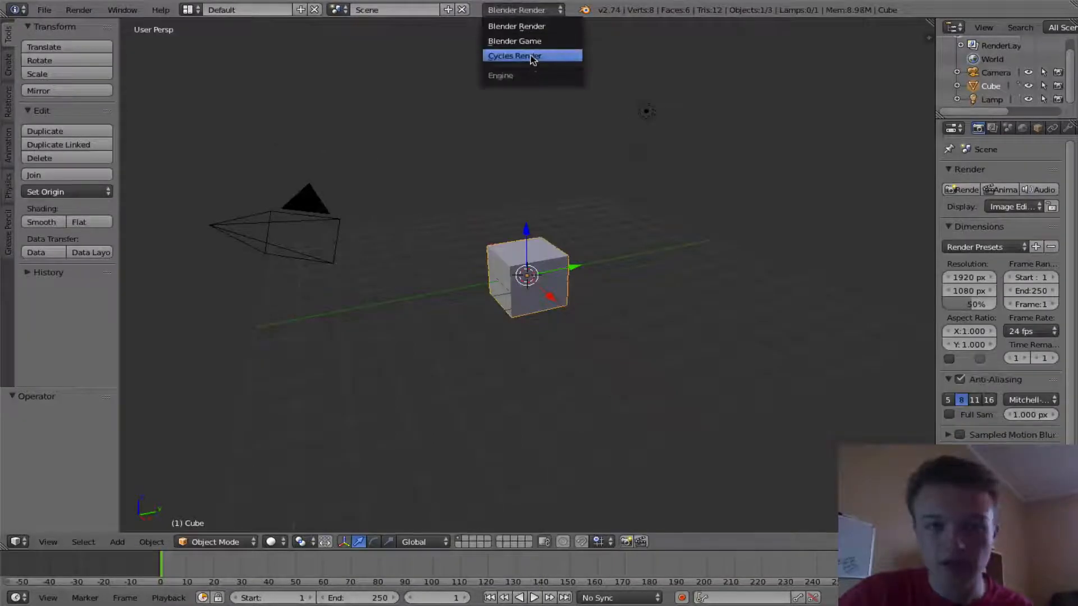
click(534, 41)
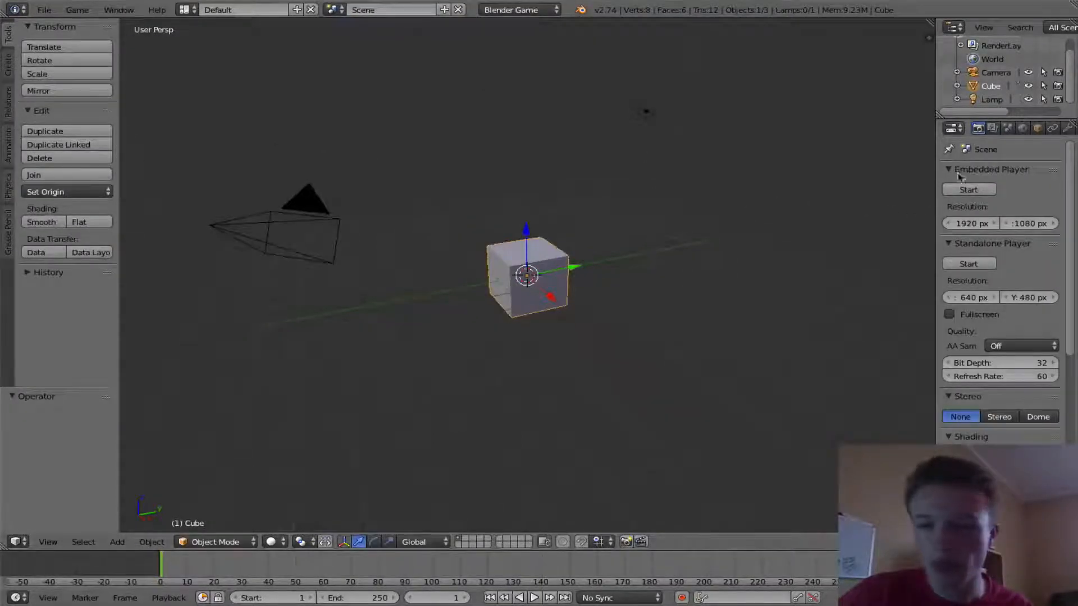
- Widen the properties area and set the game's animation frame rate to 60
drag(933, 161, 720, 165)
scroll(883, 357, down, 8)
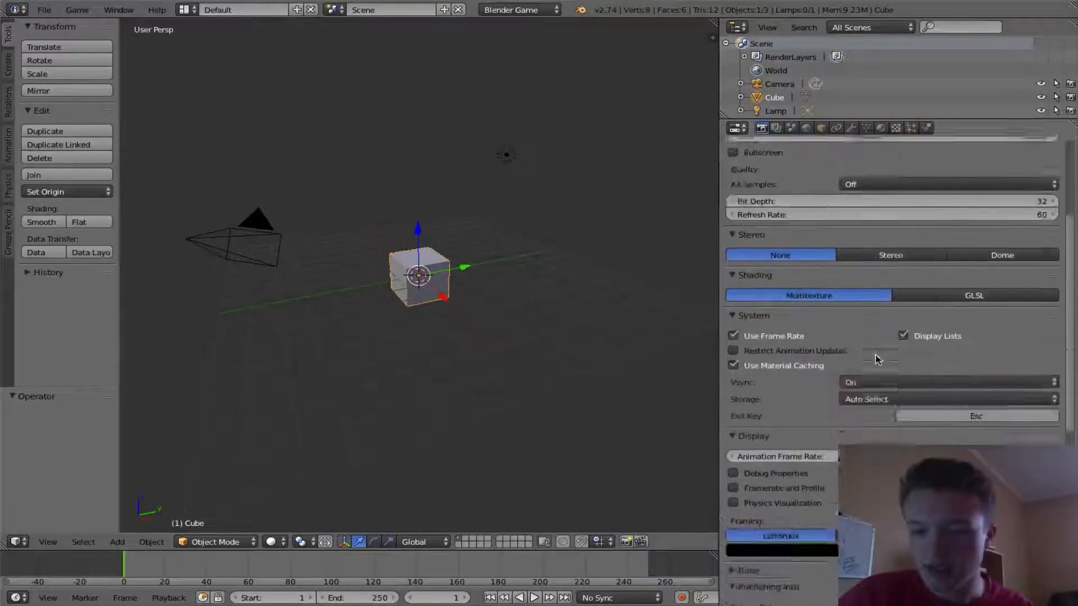
click(924, 429)
text(60)
key(Return)
- Switch the game shading mode to GLSL and narrow the properties area again
scroll(898, 381, up, 2)
click(926, 324)
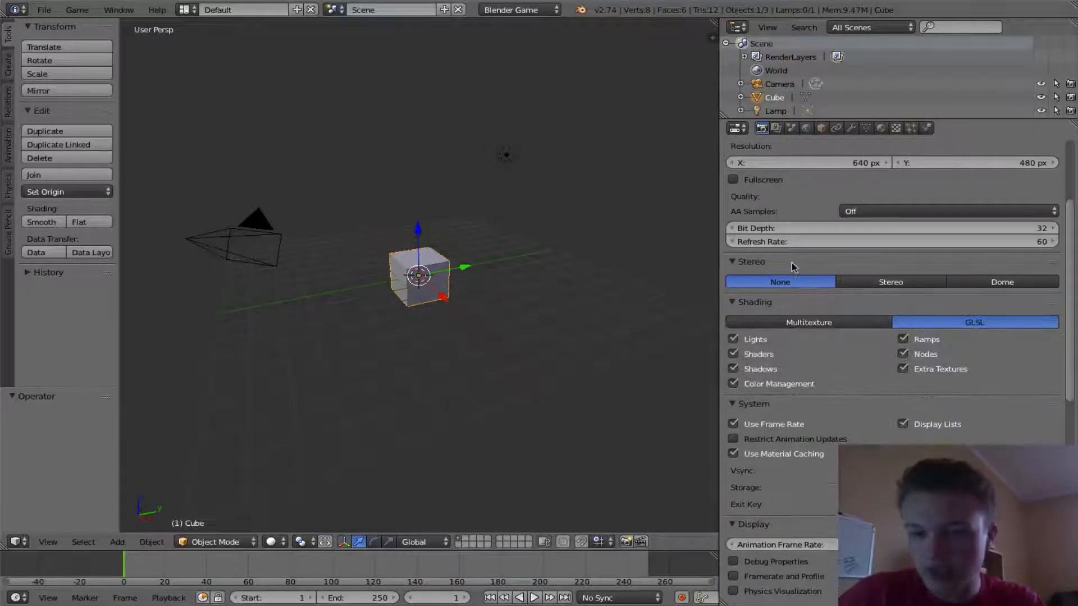
scroll(793, 267, up, 5)
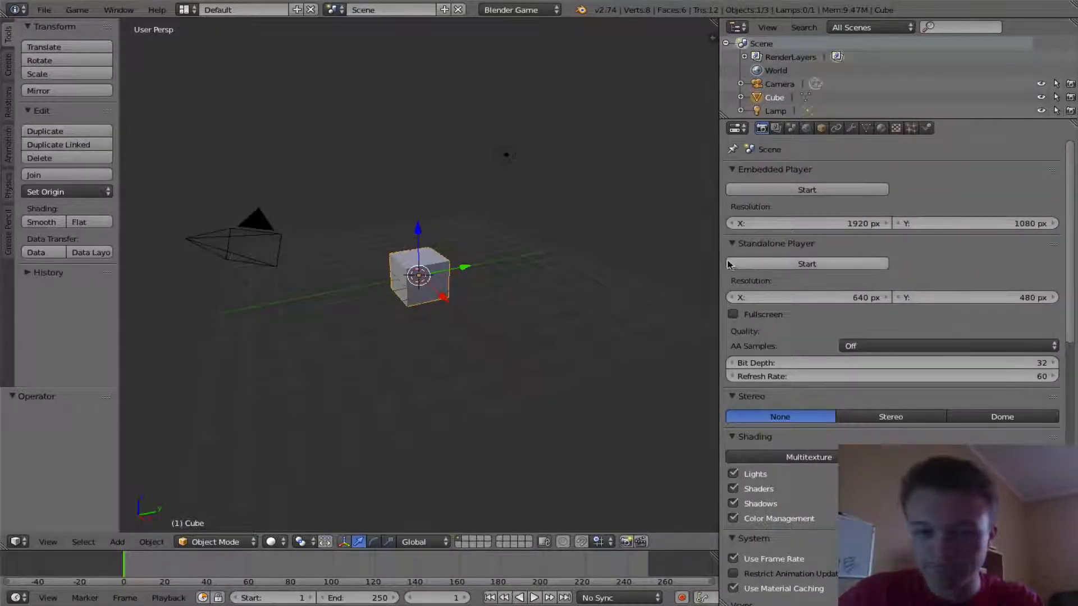
drag(719, 259, 1011, 227)
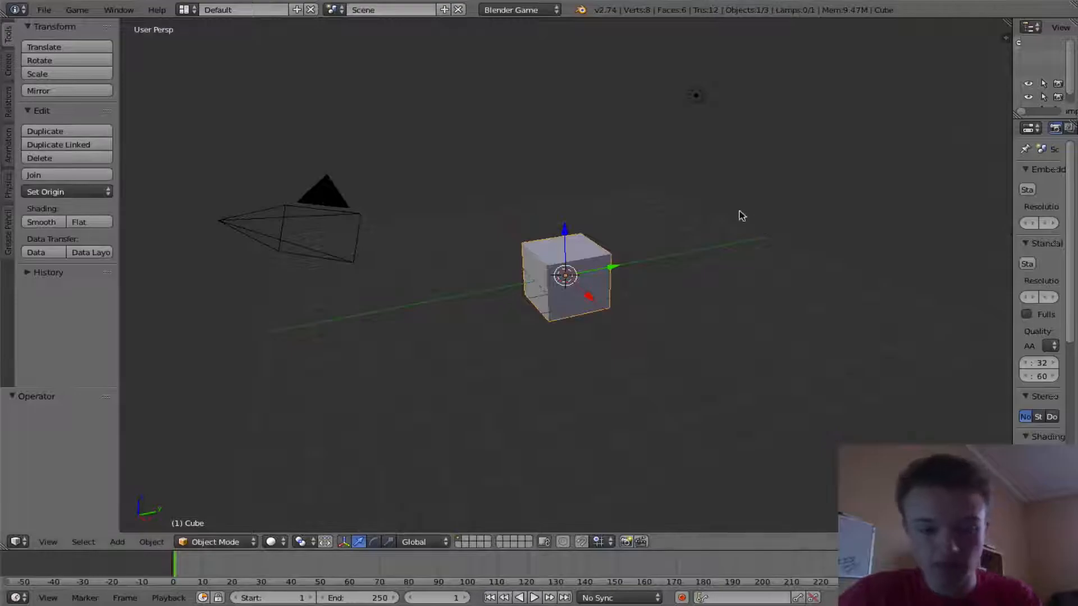
- In right orthographic view, move the cube down so its top sits at the horizontal axis, and enter Edit Mode
key(KP_1)
key(KP_3)
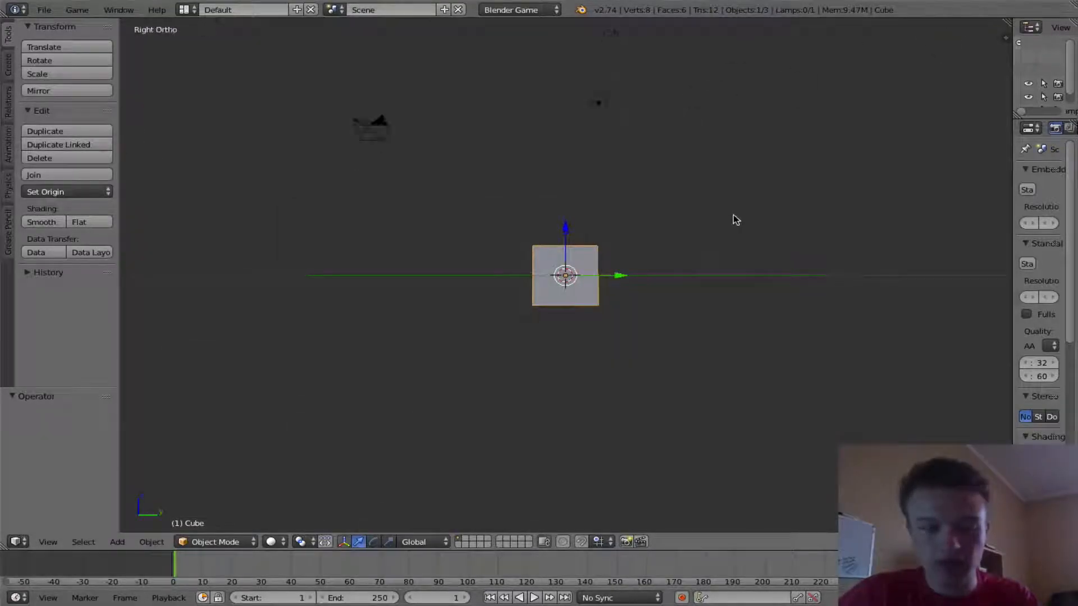
key(KP_5)
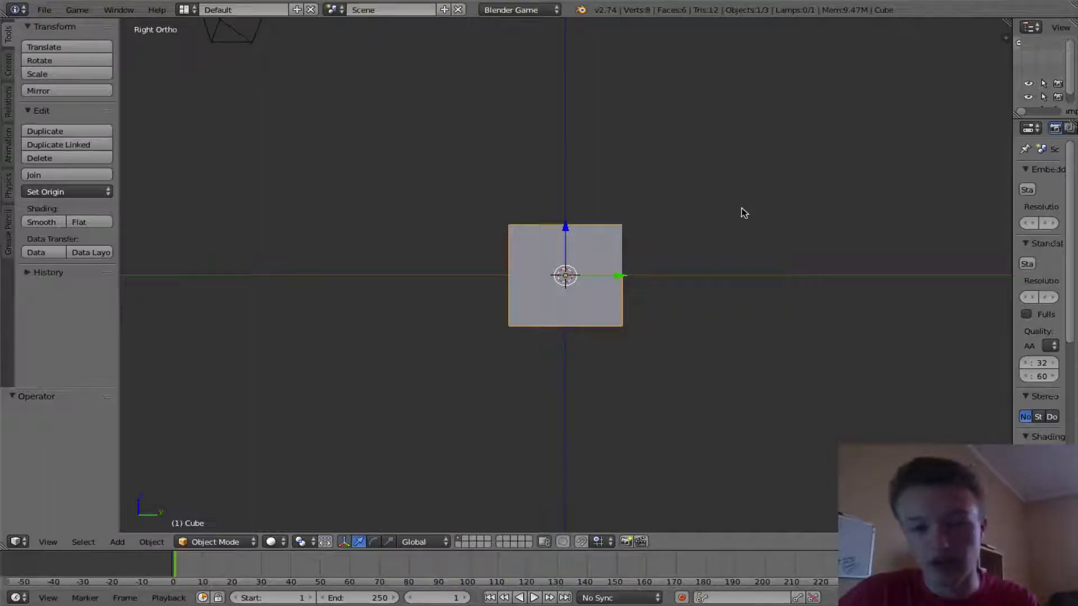
scroll(725, 208, up, 2)
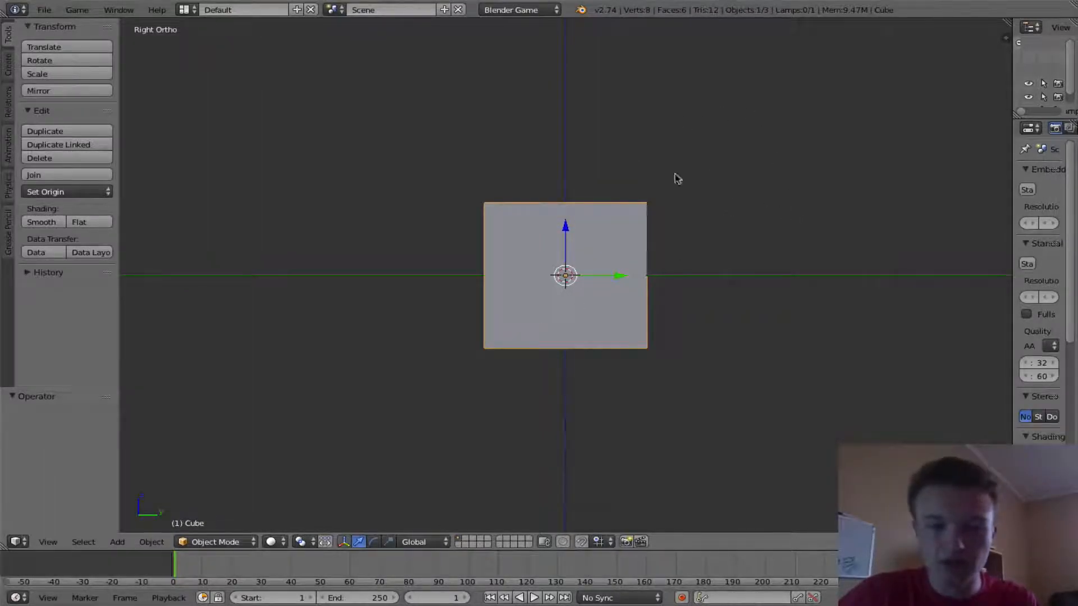
drag(568, 228, 567, 363)
key(Tab)
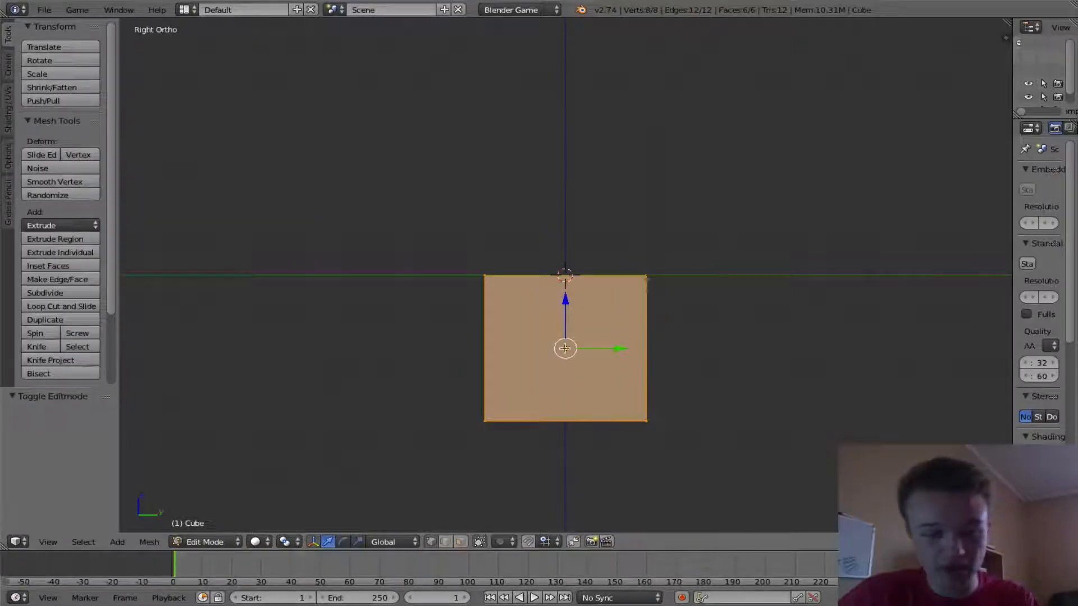
- In wireframe, move the cube's faces to flatten it into a thin slab, lowering the top face by 0.2
key(z)
right_click(573, 427)
scroll(581, 377, up, 2)
ctrl+drag(562, 433, 585, 313)
right_click(566, 275)
ctrl+drag(565, 249, 572, 256)
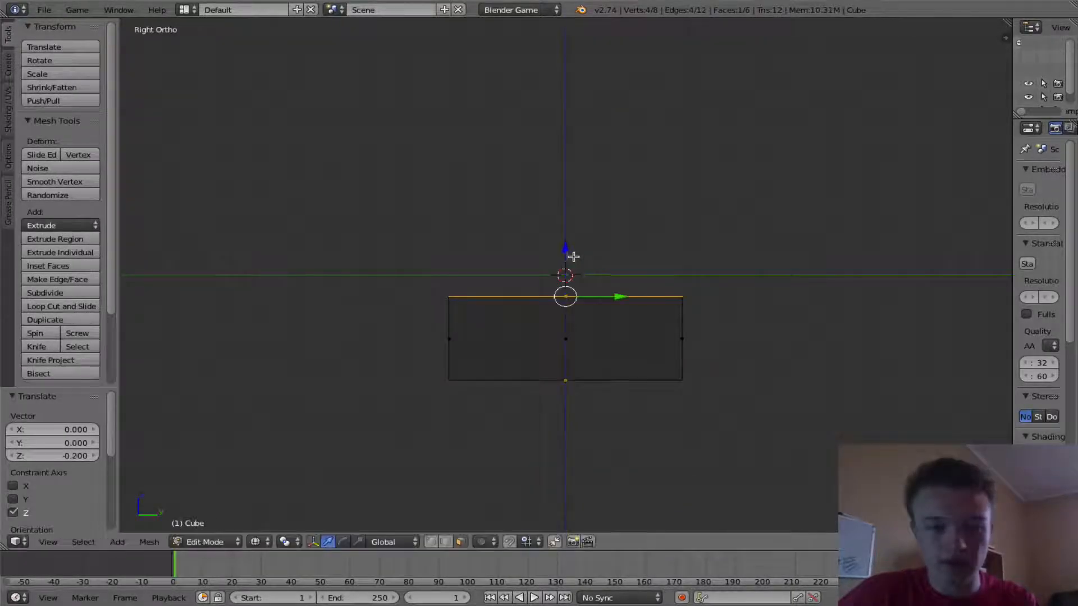
- Extrude the top face upward 0.2, then undo the extrusion
key(e)
click(605, 249)
ctrl+drag(567, 263, 573, 242)
middle_drag(573, 242, 635, 357)
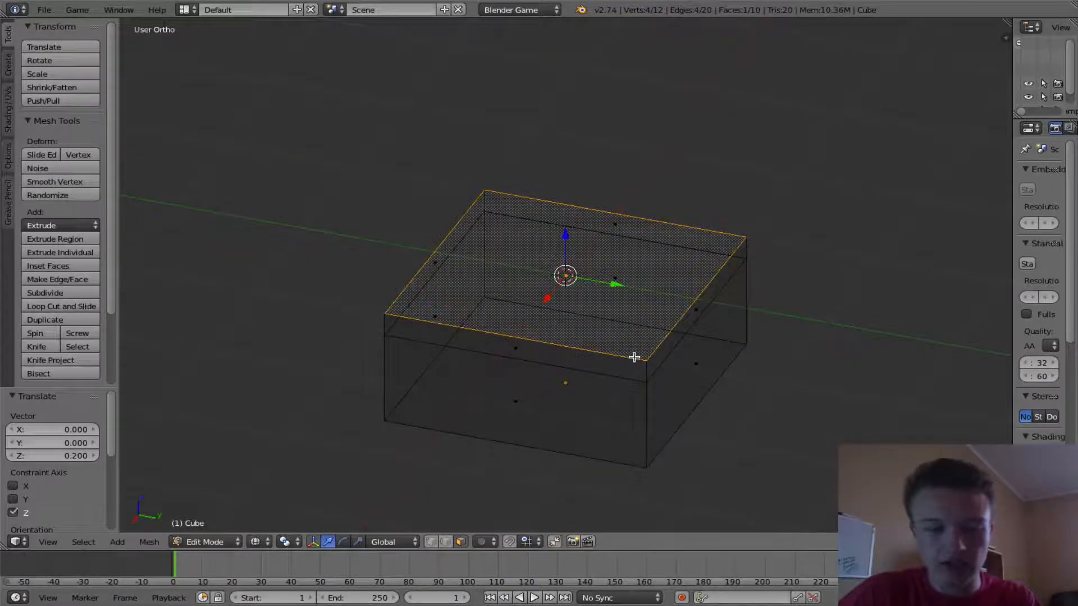
key(ctrl+z)
- In front view, extrude the top face in place and scale it outward by 1.2
key(KP_1)
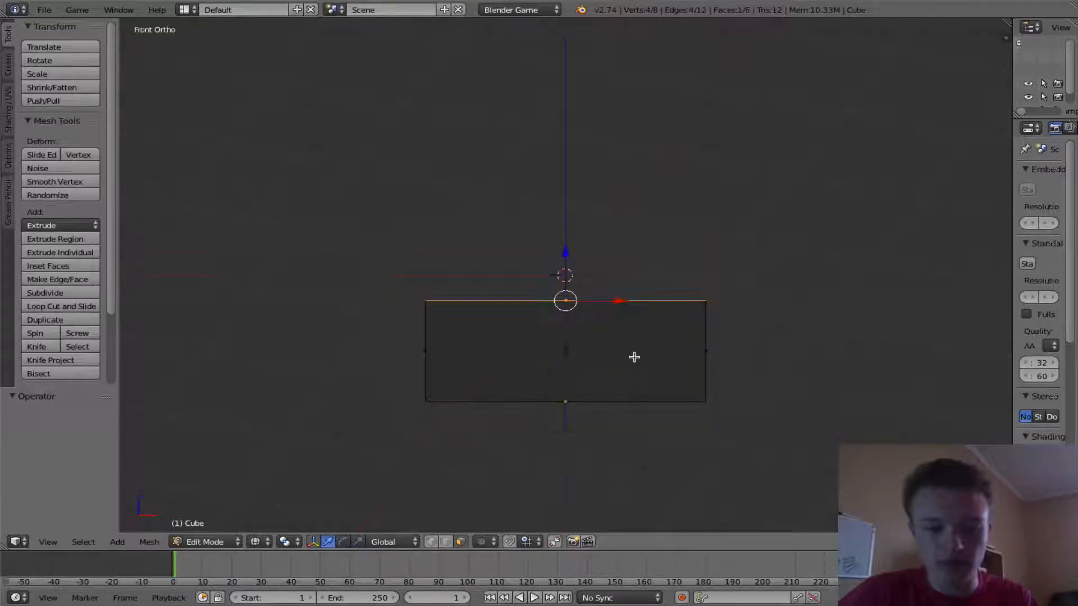
key(e)
right_click(634, 357)
key(s)
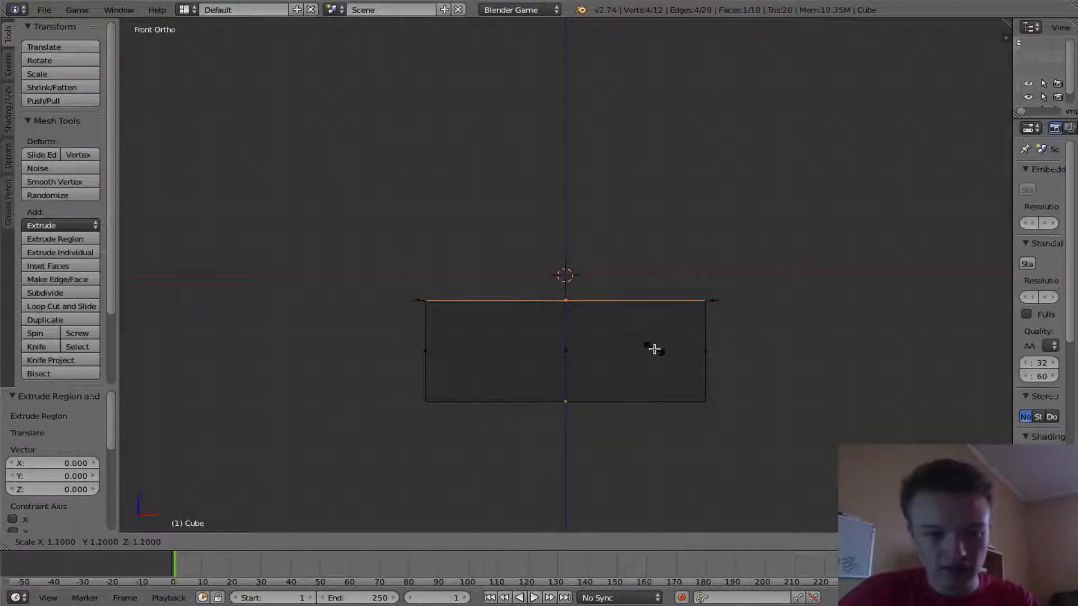
click(654, 349)
- Extrude the enlarged face again and raise it 0.2 to form a rim
key(e)
right_click(655, 349)
ctrl+drag(568, 257, 573, 236)
scroll(806, 321, down, 2)
middle_drag(805, 322, 584, 310)
key(KP_7)
scroll(671, 375, down, 2)
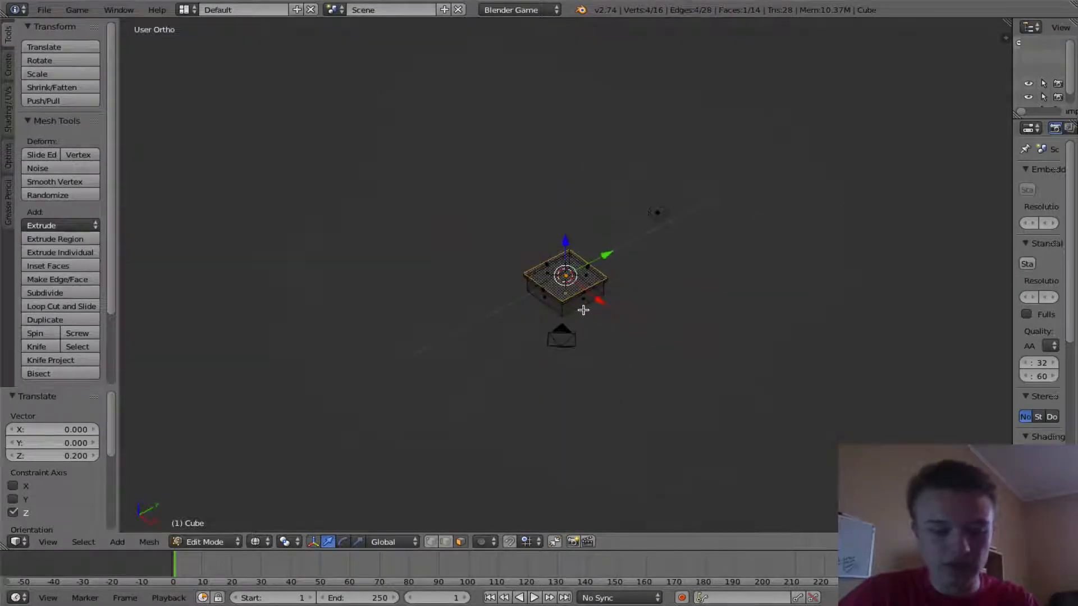
- Select all geometry and scale it by 4 along X and by 4 along Y
key(a)
key(a)
key(s)
key(x)
key(4)
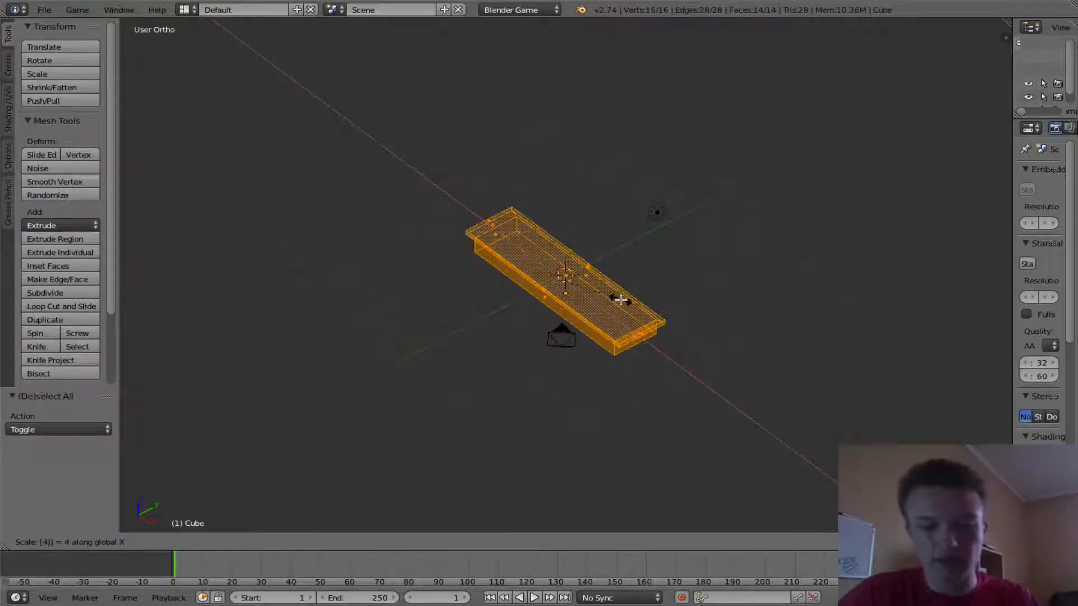
key(Return)
key(s)
key(y)
key(4)
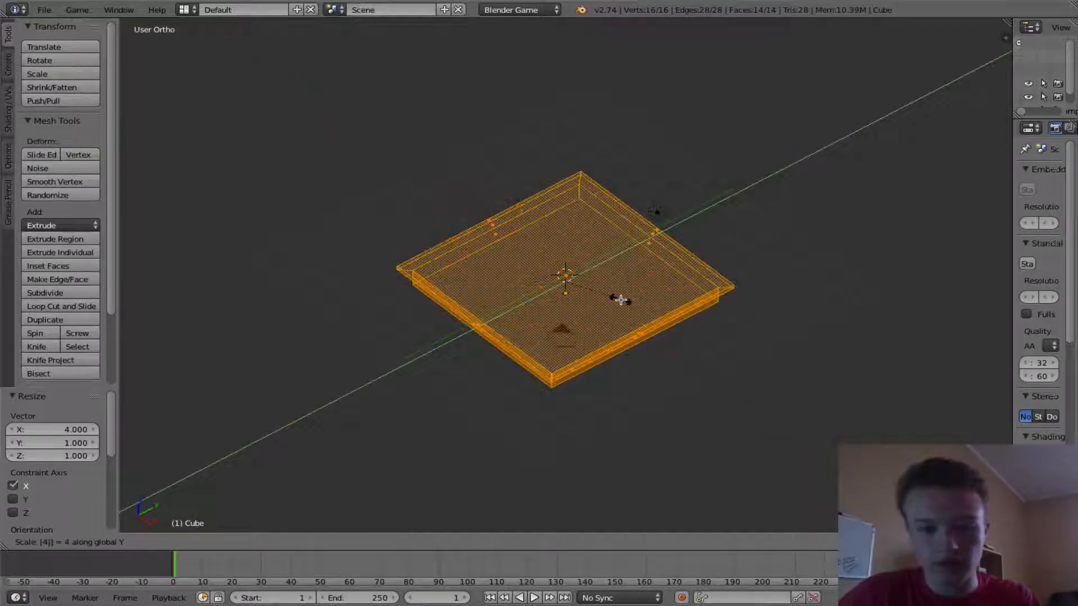
key(Return)
- Look through the camera and switch the cube back to Object Mode
middle_drag(680, 409, 625, 380)
key(KP_0)
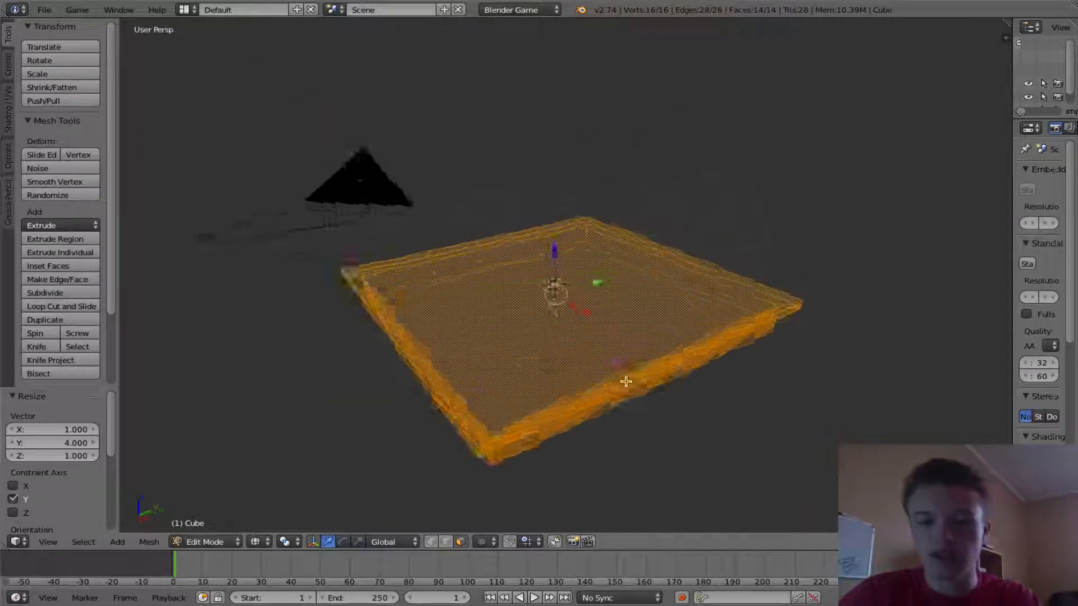
scroll(630, 380, up, 2)
click(203, 541)
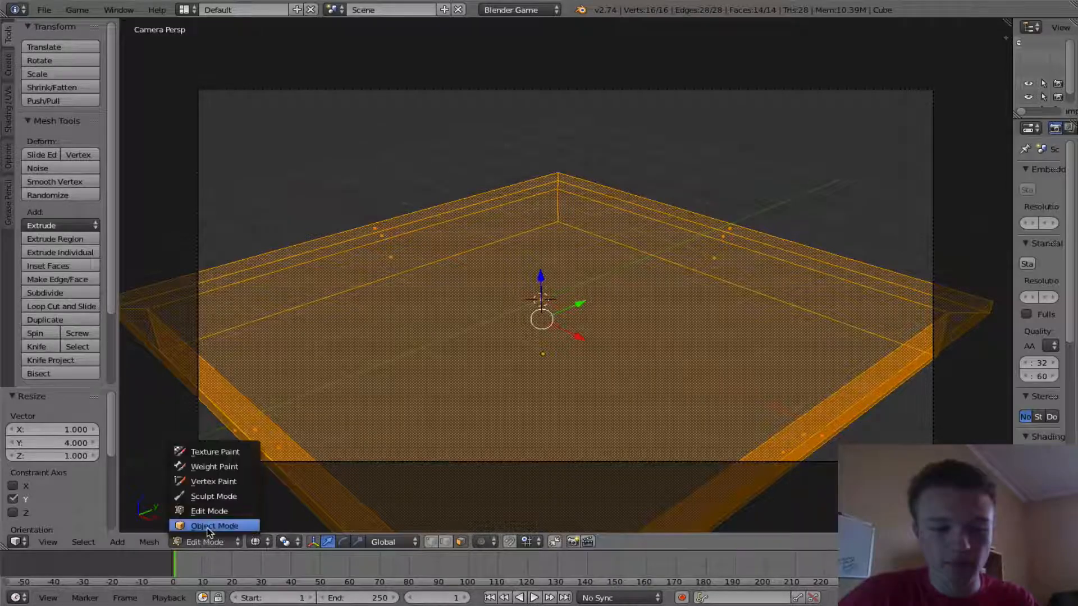
click(208, 525)
- Set viewport shading to Texture and run the game preview from the camera
click(270, 541)
click(289, 485)
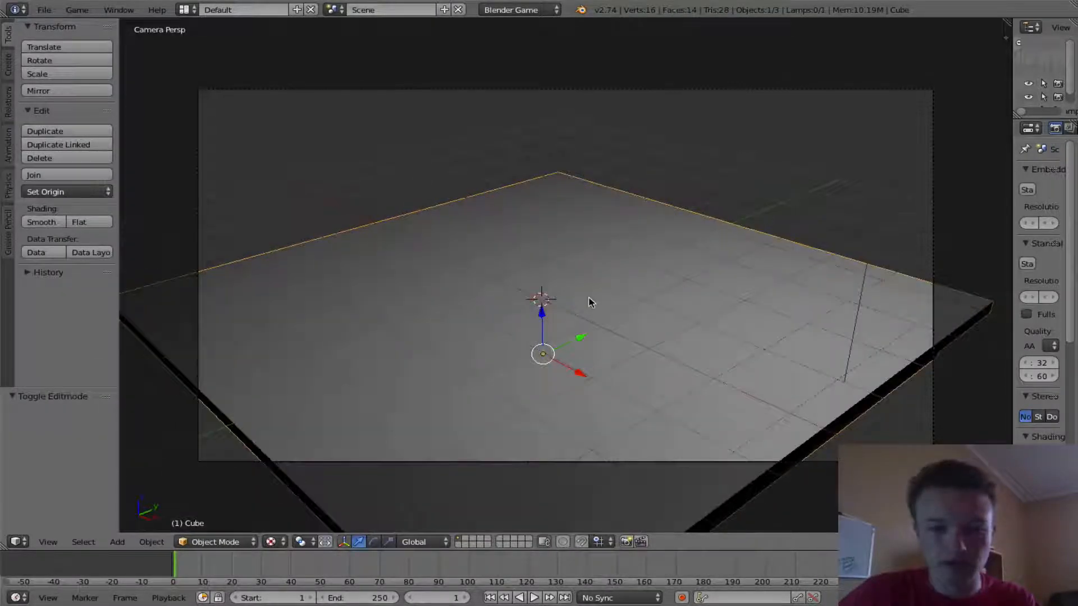
key(p)
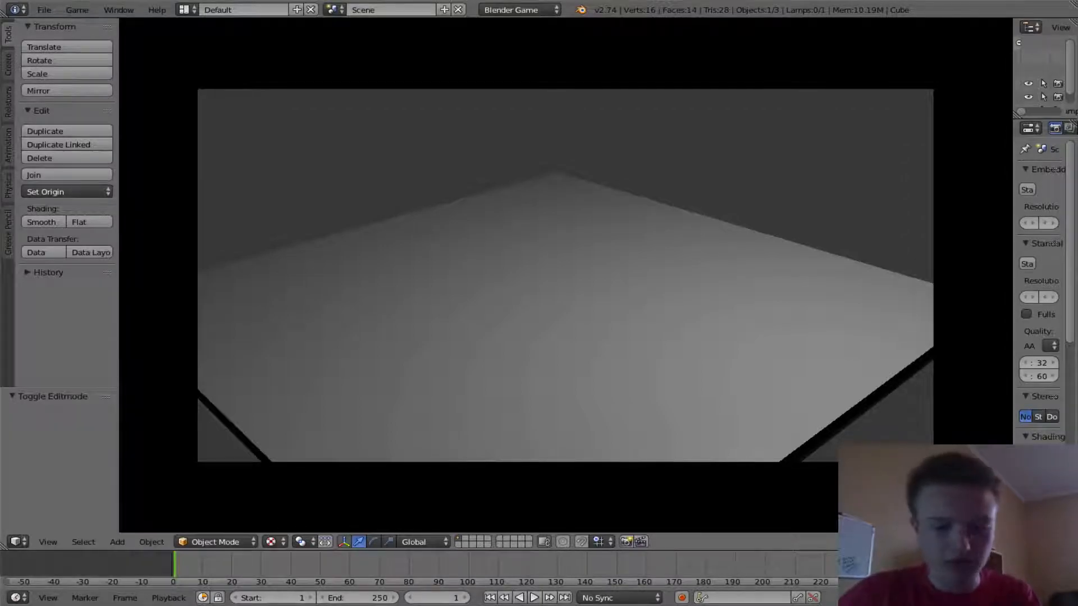
key(Escape)
- Switch the viewport shading to Material and then back to Solid
middle_drag(585, 299, 547, 327)
click(271, 542)
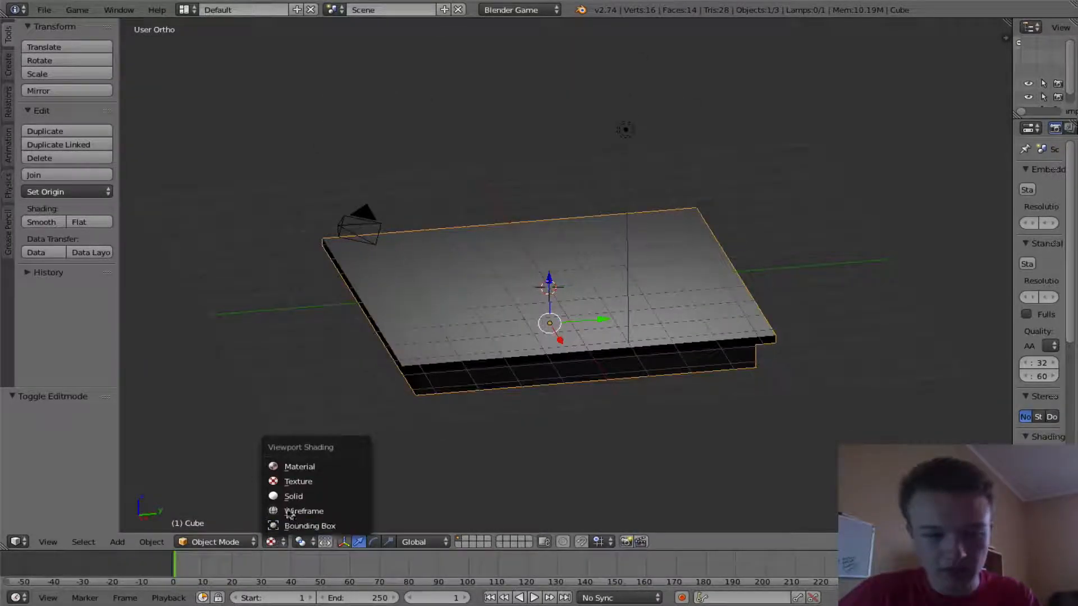
click(309, 466)
click(270, 542)
click(314, 508)
mouse_move(314, 500)
middle_down()
mouse_move(446, 447)
mouse_move(505, 494)
mouse_move(264, 491)
middle_up()
- Widen the properties editor, open the cube's material settings, and unlink its default material
drag(1010, 236, 809, 290)
middle_drag(534, 260, 567, 356)
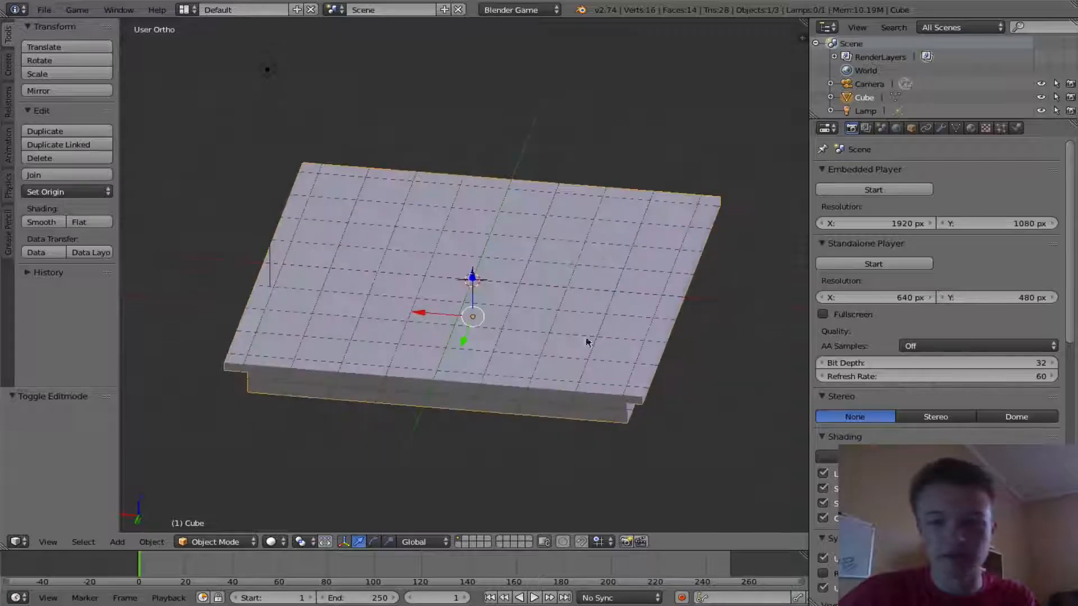
click(972, 129)
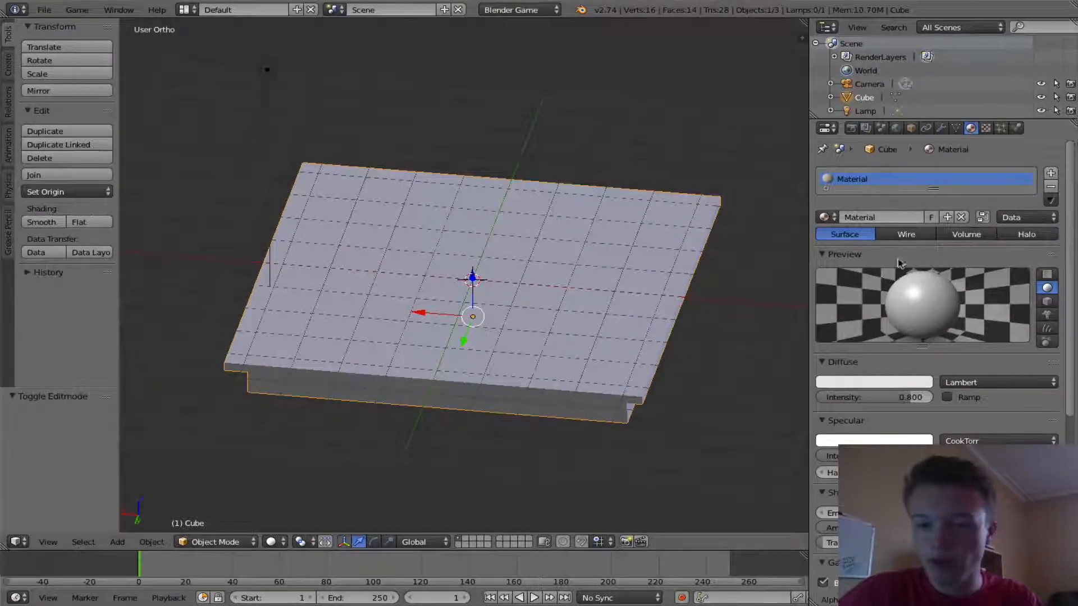
click(960, 217)
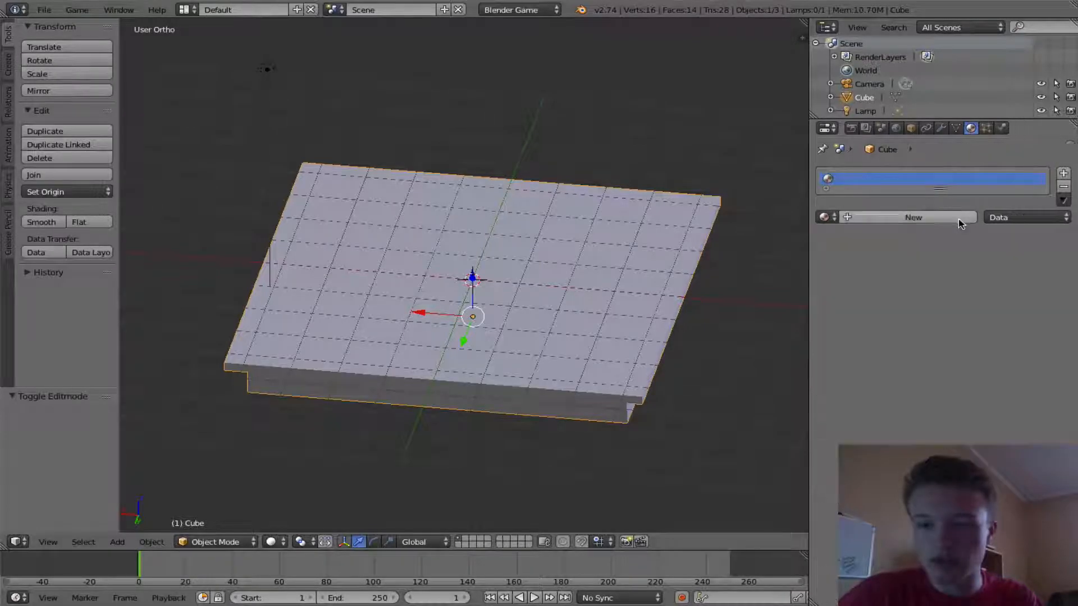
- Enter Edit Mode and in front view box-select the vertices of the top rim in wireframe
scroll(650, 194, up, 1)
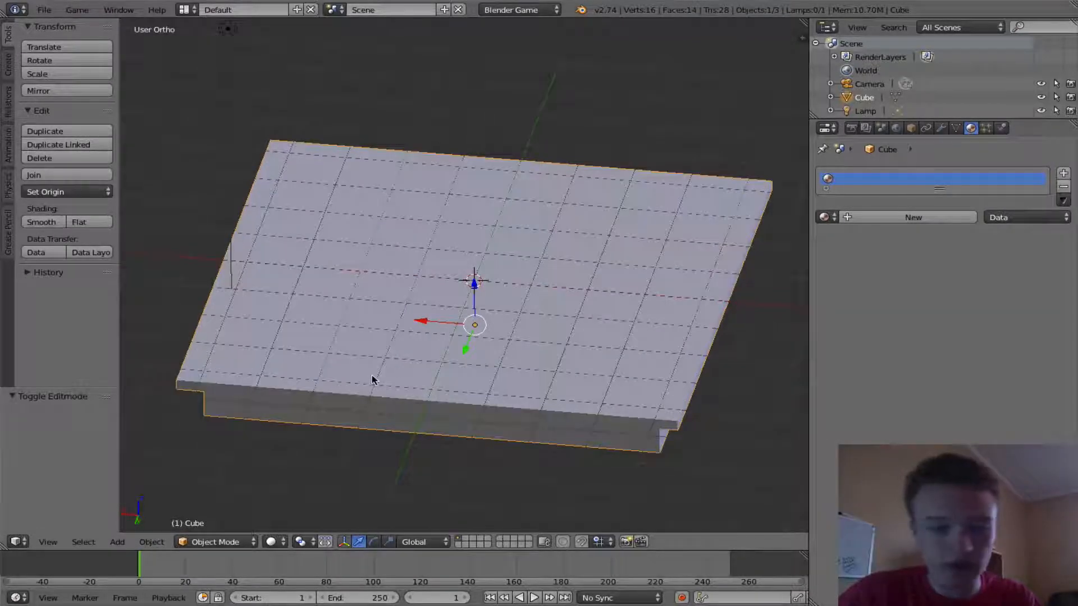
key(Tab)
middle_drag(618, 389, 590, 356)
key(KP_1)
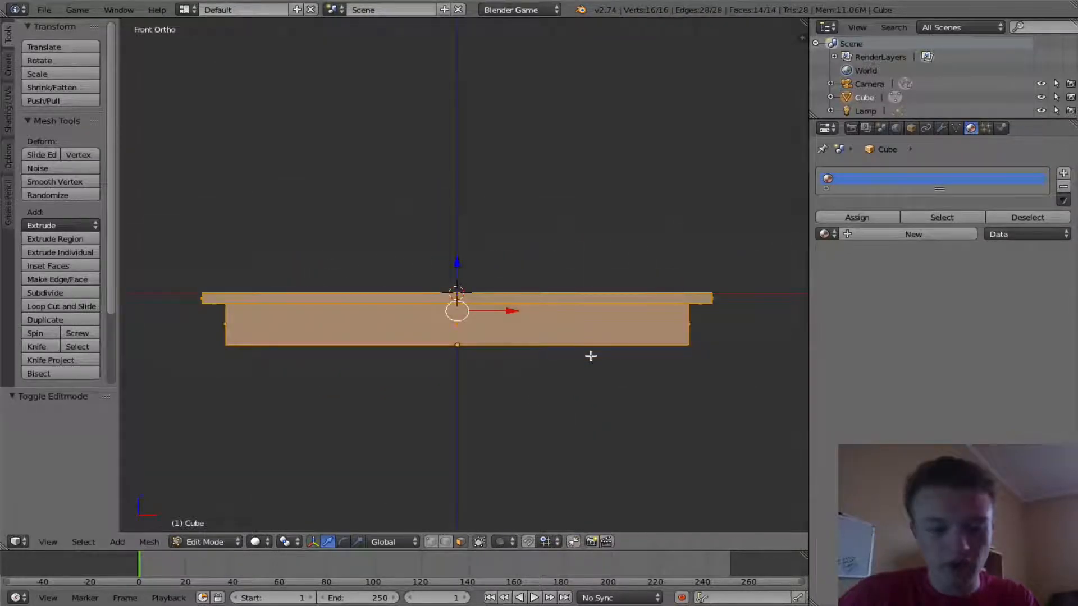
key(z)
right_click(466, 309)
key(b)
drag(173, 267, 753, 303)
middle_drag(753, 304, 466, 314)
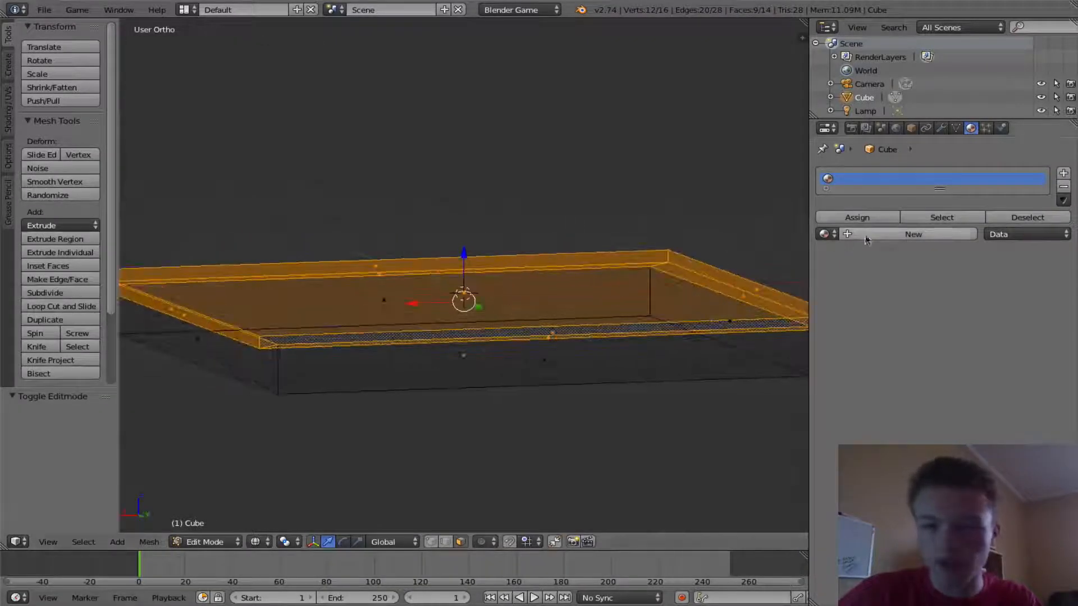
- Create a new material, color its diffuse green, and assign it to the selected top faces
click(913, 234)
click(890, 397)
drag(849, 268, 805, 245)
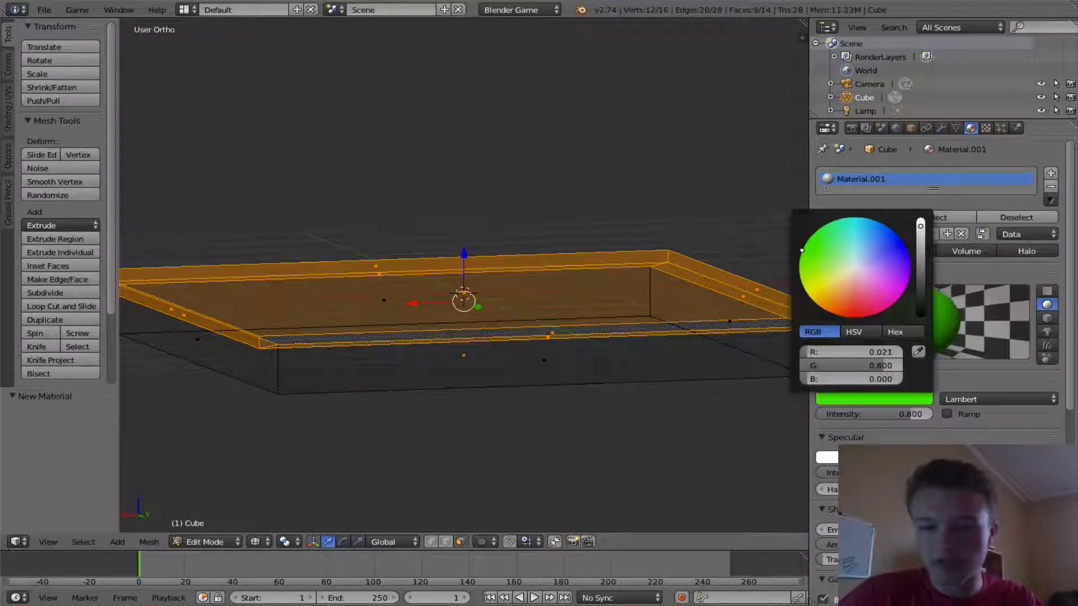
click(849, 399)
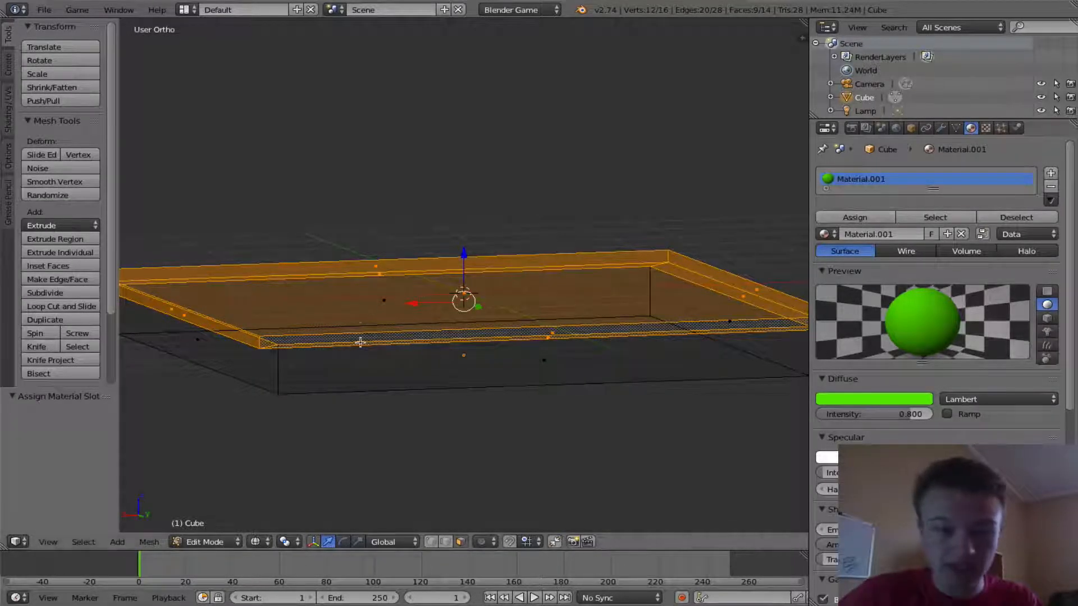
- In front view, box-select the vertices of the lower base block in wireframe
click(251, 543)
scroll(433, 459, down, 2)
middle_drag(379, 449, 424, 462)
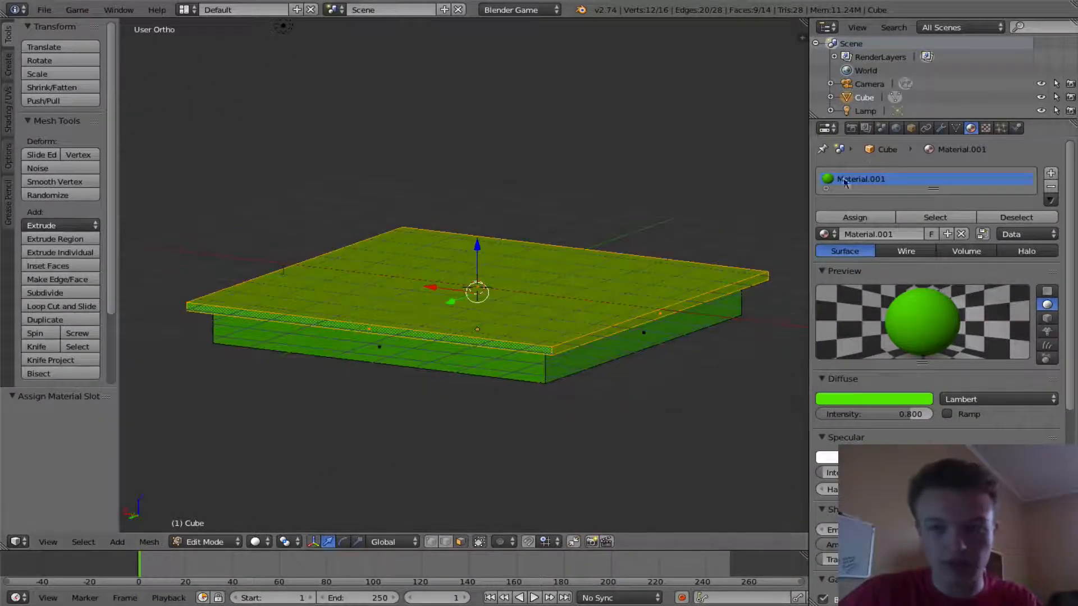
right_click(381, 362)
middle_drag(483, 371, 390, 358)
key(KP_1)
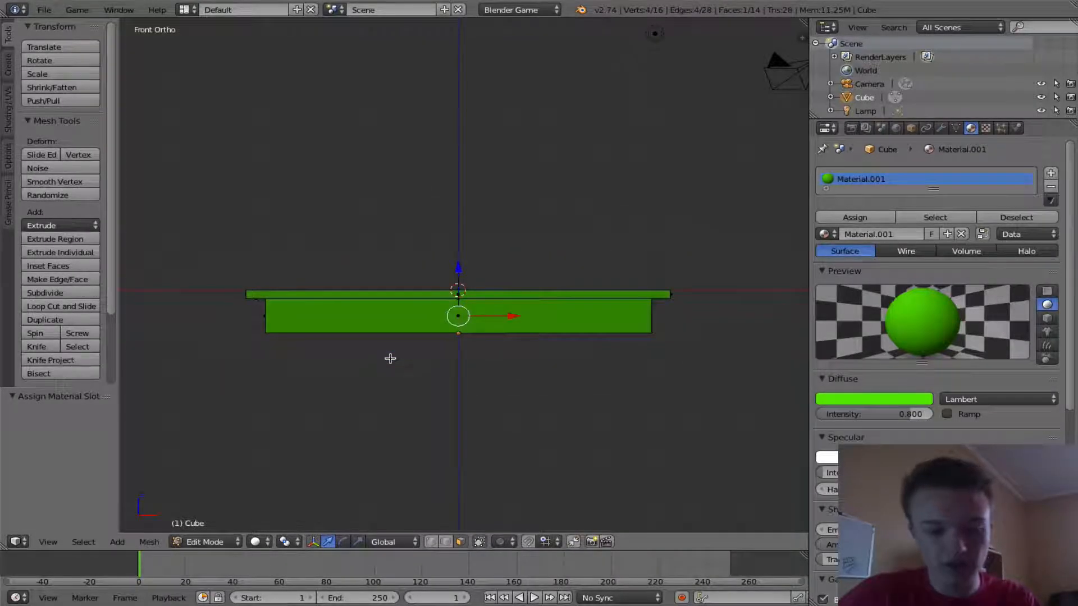
key(z)
scroll(389, 359, up, 1)
key(b)
drag(224, 306, 806, 377)
middle_drag(806, 378, 645, 413)
- Add a second material slot with a new brown material and assign it to the selected base faces
click(1050, 173)
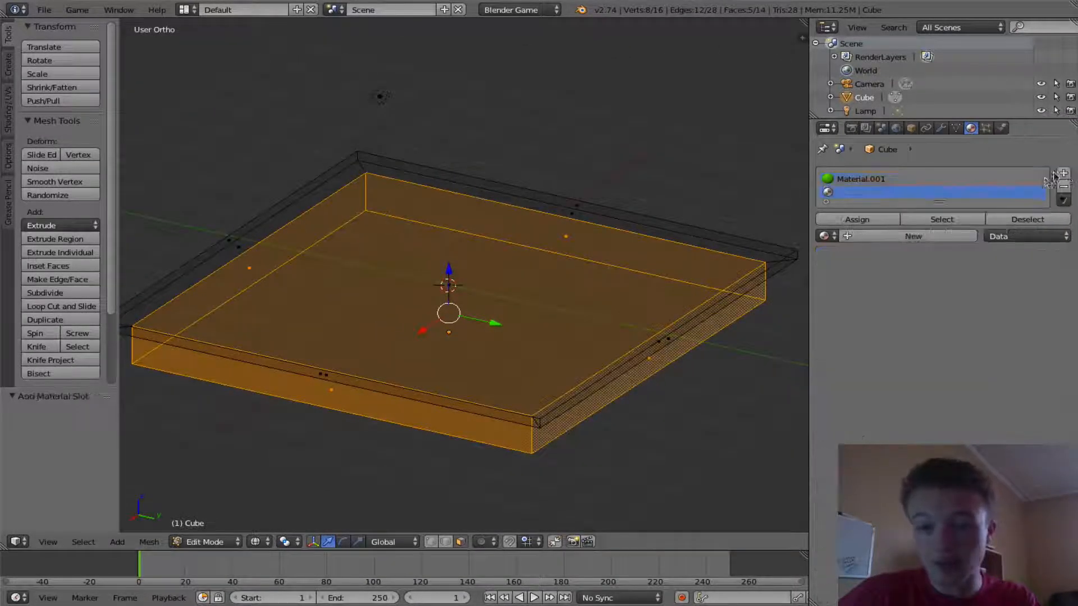
click(904, 235)
click(892, 395)
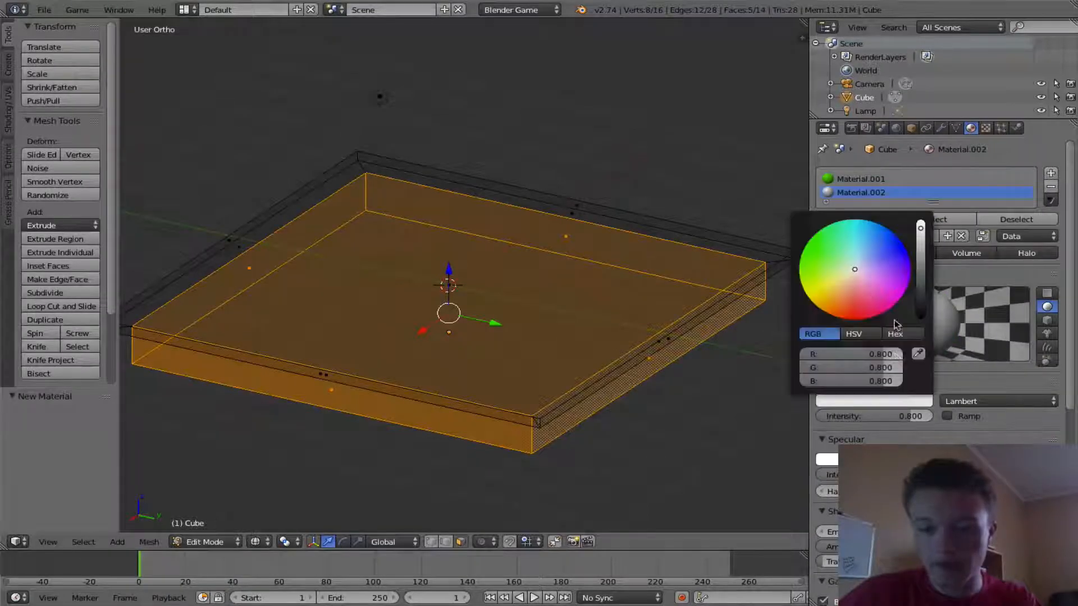
click(839, 294)
drag(921, 228, 920, 264)
click(853, 220)
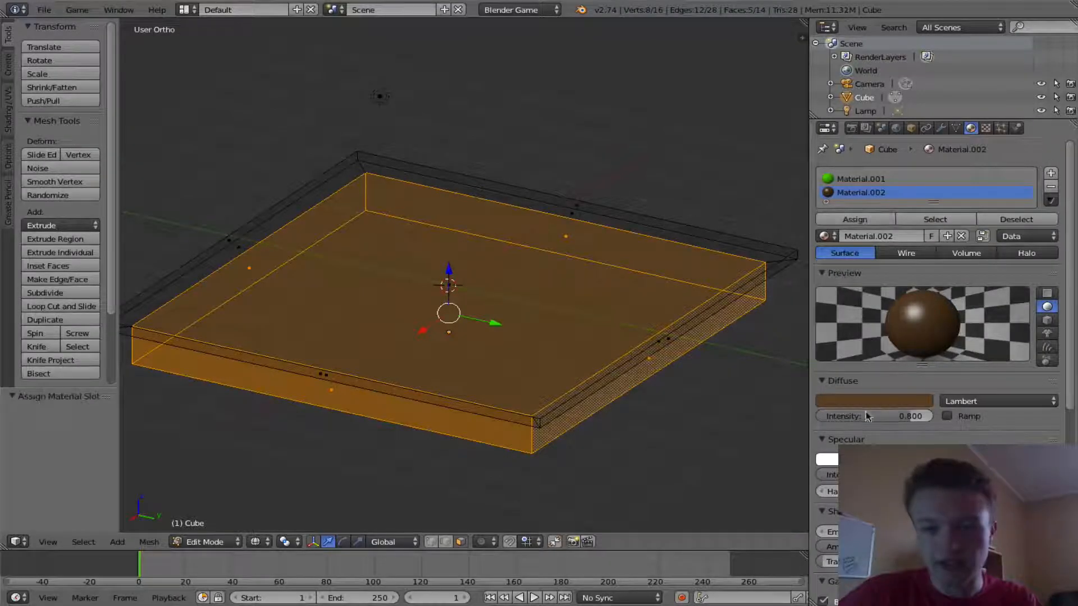
- Cycle the viewport shading through Material, Solid and Texture to check both colors
click(256, 542)
click(296, 466)
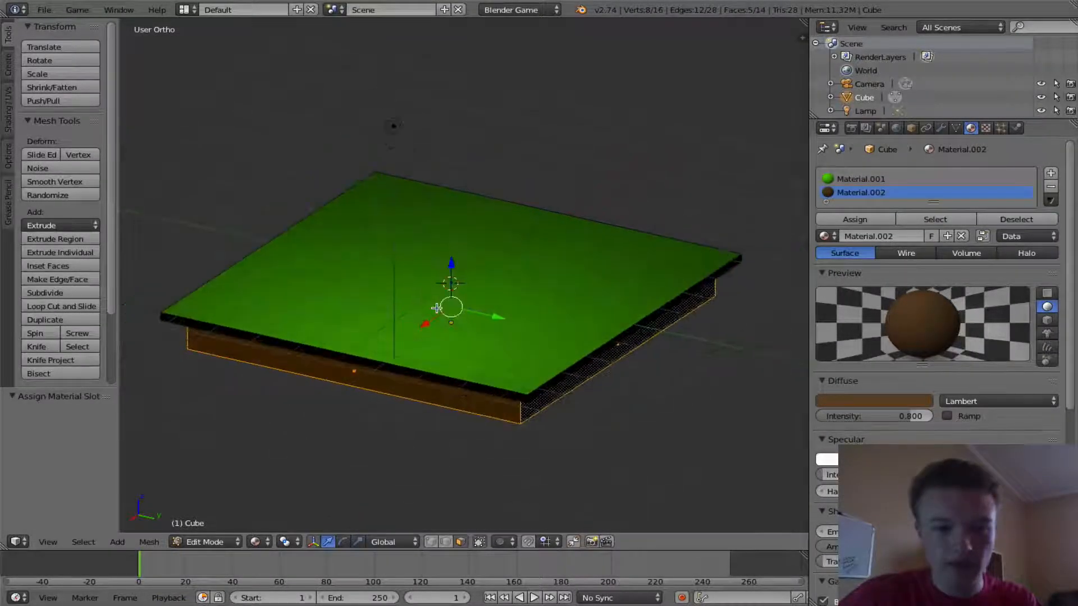
click(255, 542)
click(286, 504)
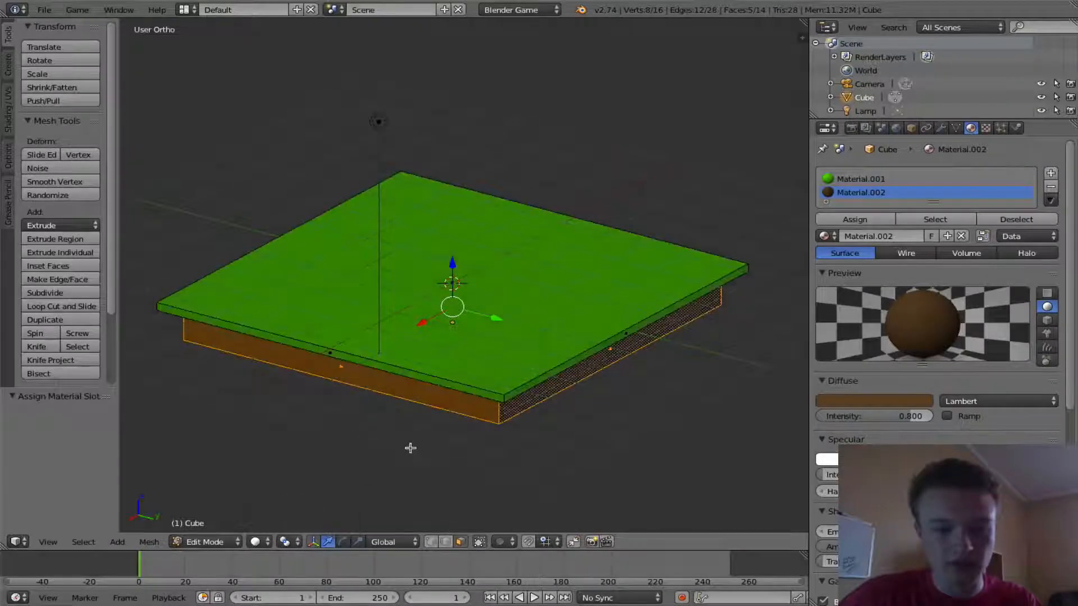
middle_drag(402, 449, 402, 428)
click(255, 541)
click(289, 478)
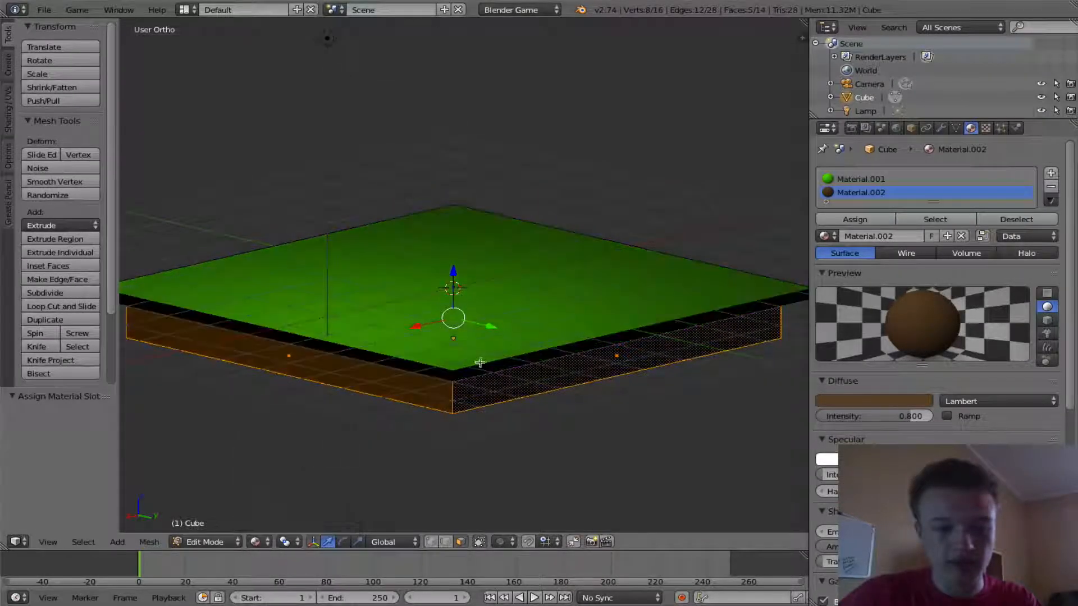
click(255, 542)
click(278, 494)
middle_drag(278, 494, 470, 493)
- Return to Object Mode and run the game preview from the camera view
click(207, 542)
click(214, 525)
middle_drag(337, 340, 471, 300)
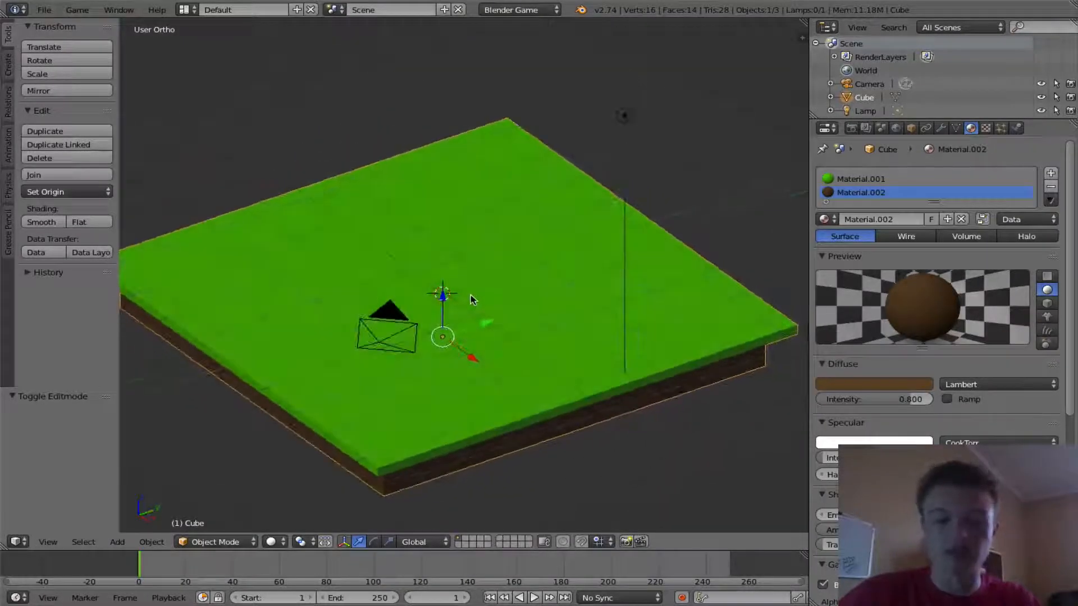
key(KP_0)
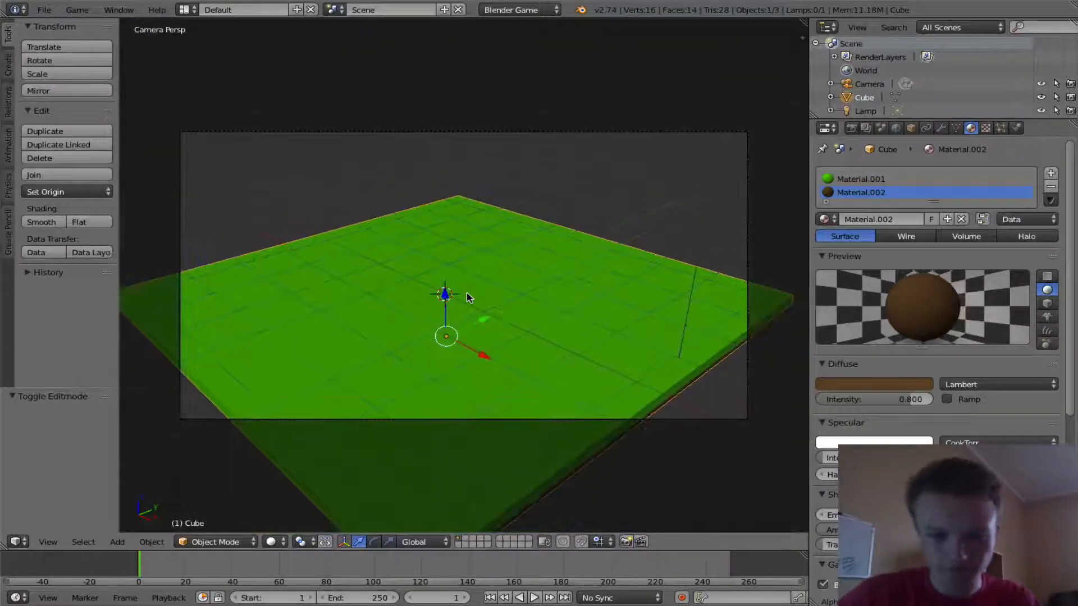
key(p)
key(Escape)
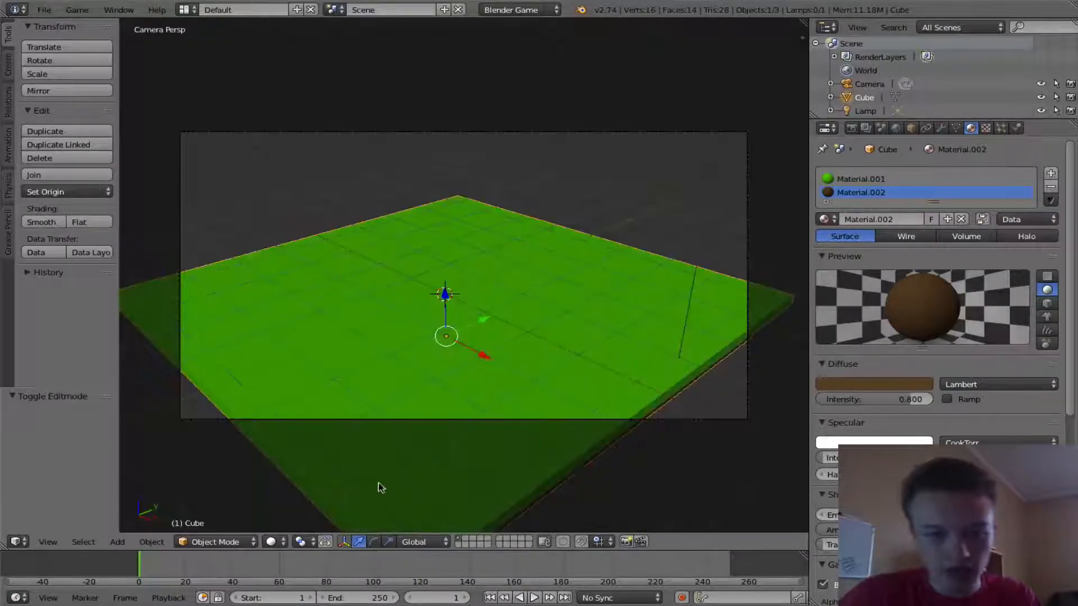
- Switch viewport shading to Material and run the game preview again
click(274, 542)
click(291, 464)
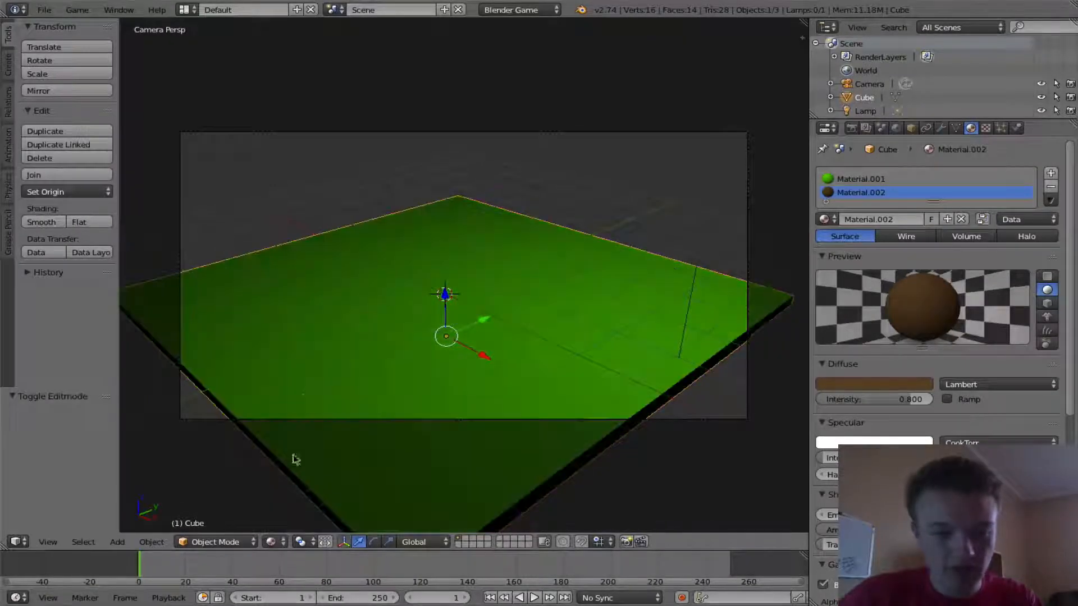
key(p)
key(Escape)
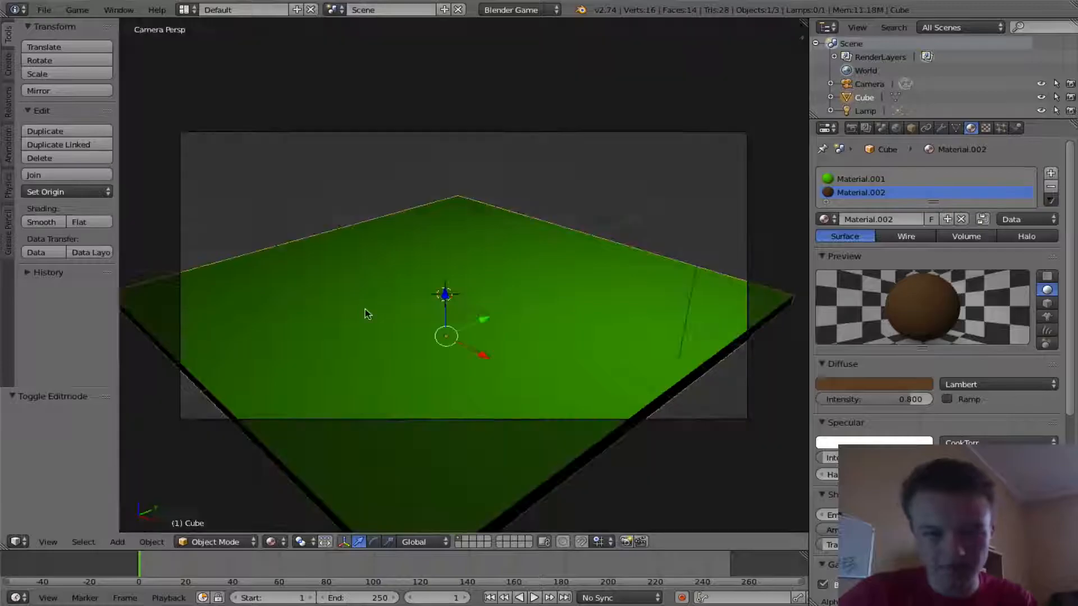
key(p)
key(Escape)
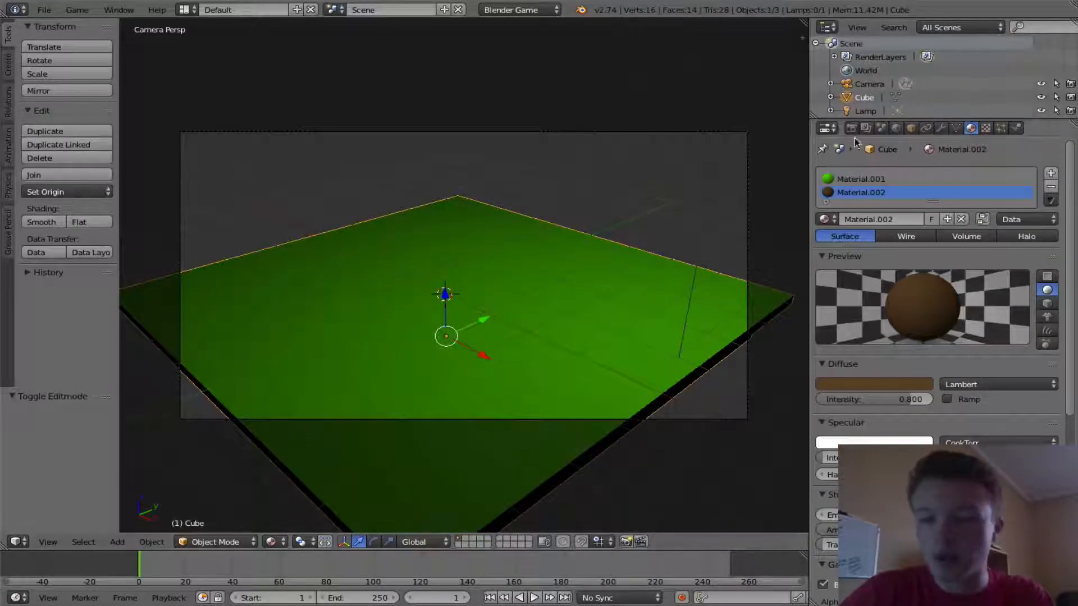
- Select the camera, open the transform sidebar, and set the camera lens to Orthographic
right_click(710, 132)
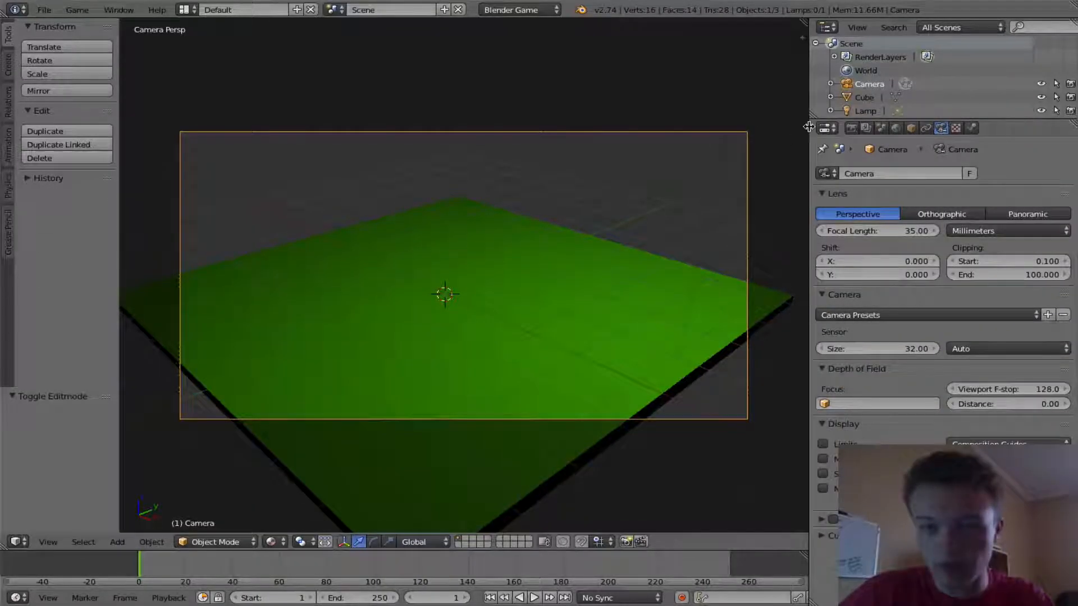
drag(808, 129, 686, 129)
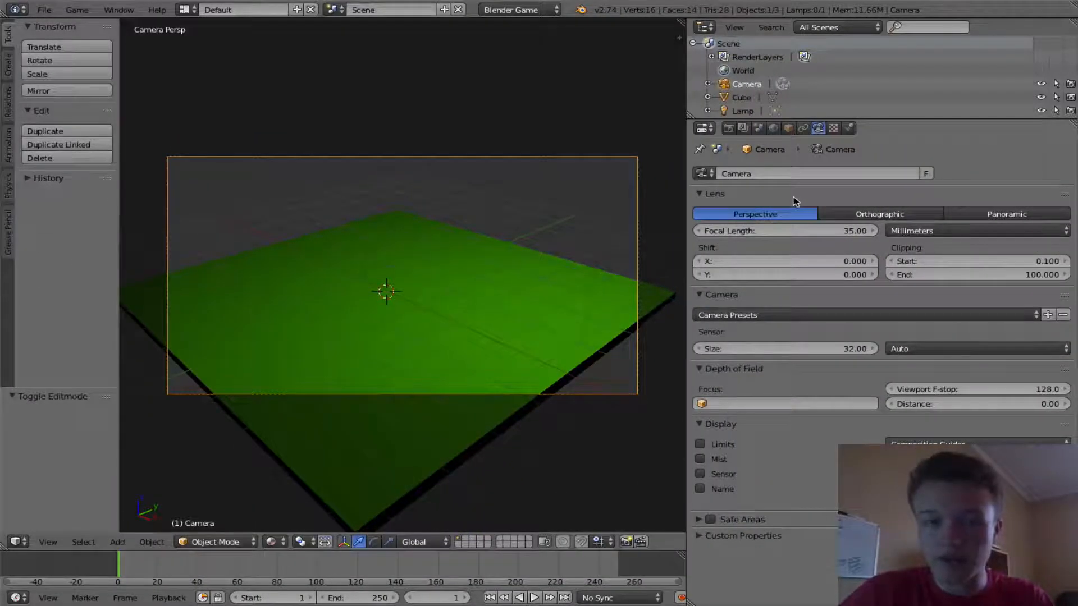
click(677, 38)
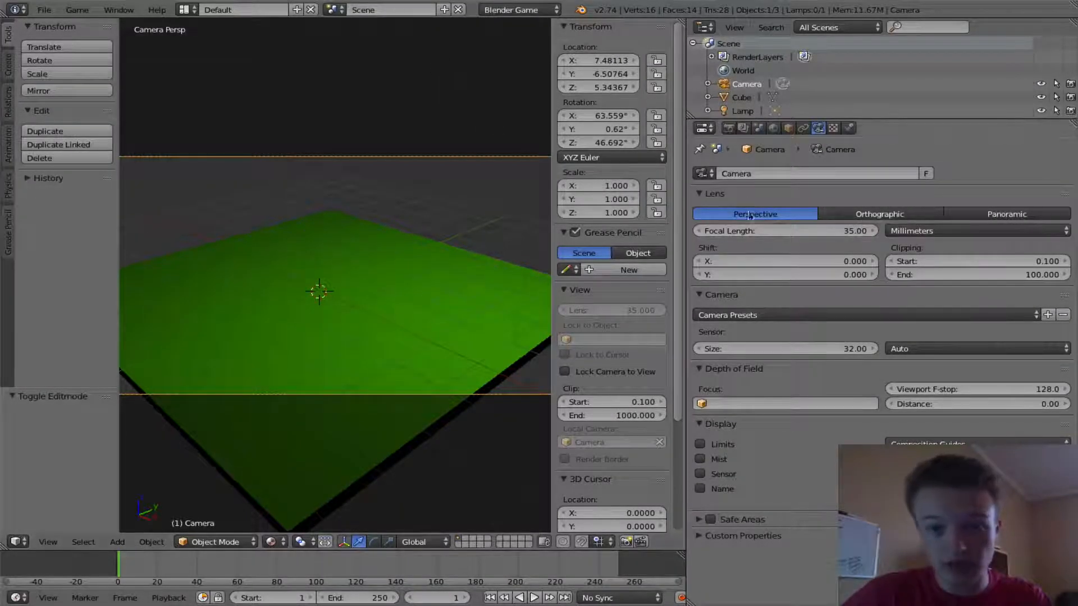
click(894, 217)
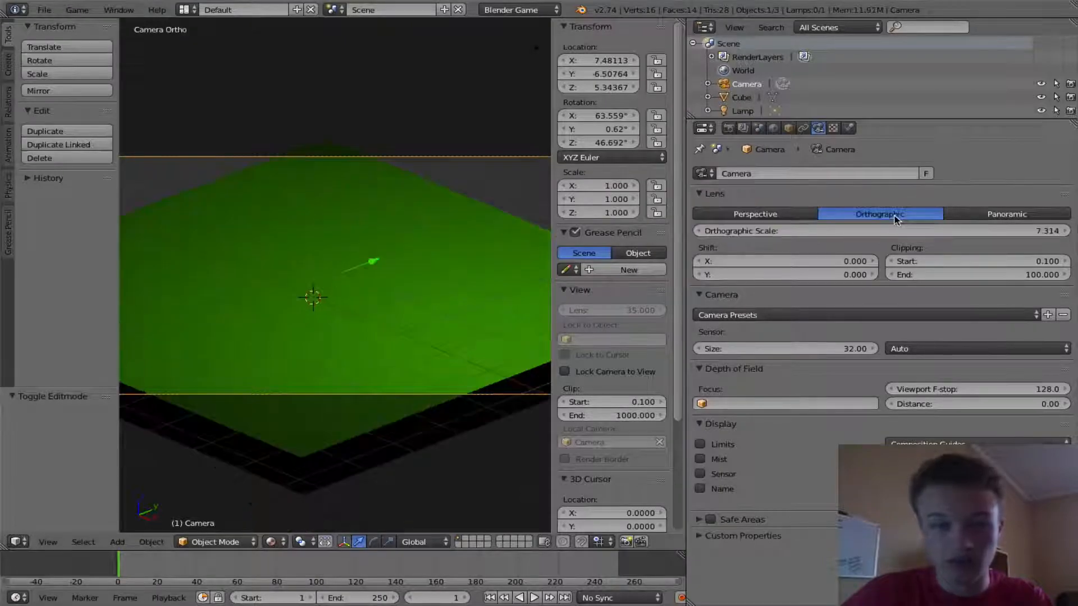
- Set the camera's X location to 12
scroll(425, 271, down, 4)
scroll(421, 268, up, 3)
key(KP_0)
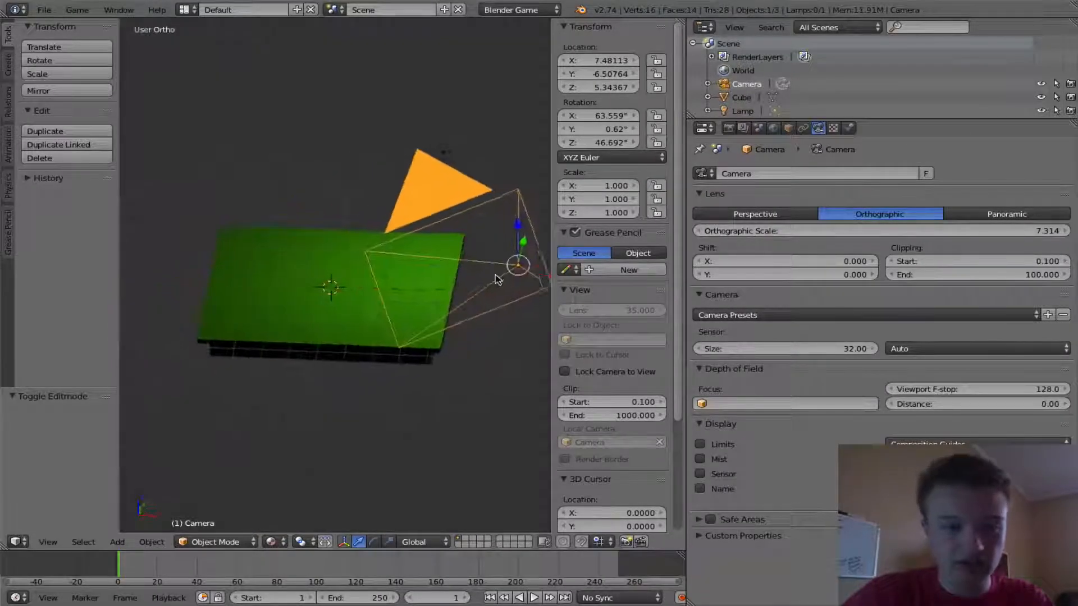
key(KP_0)
scroll(412, 266, up, 2)
scroll(411, 265, down, 3)
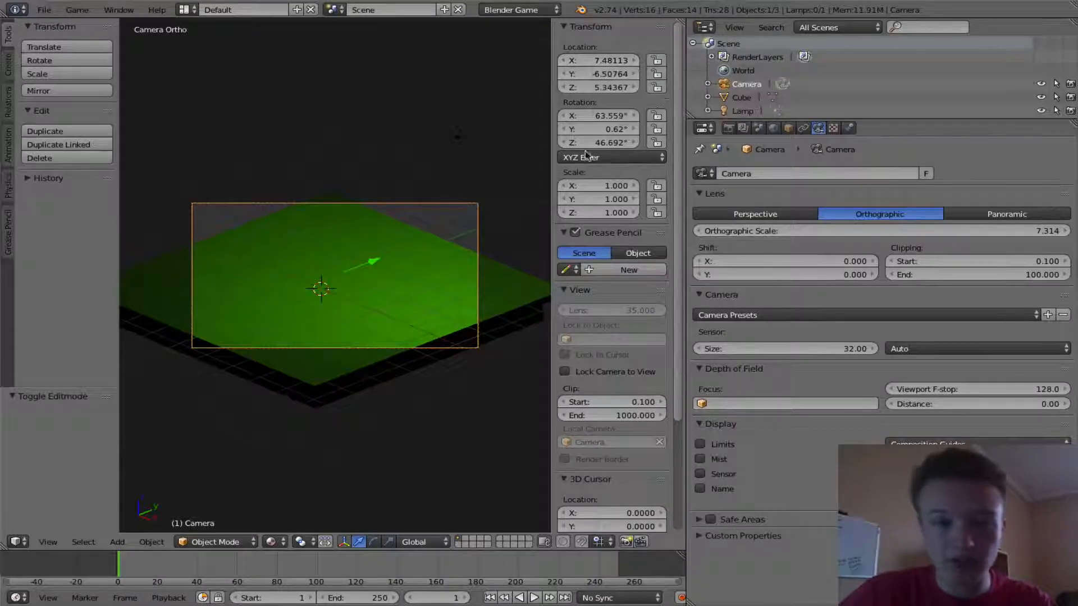
click(604, 58)
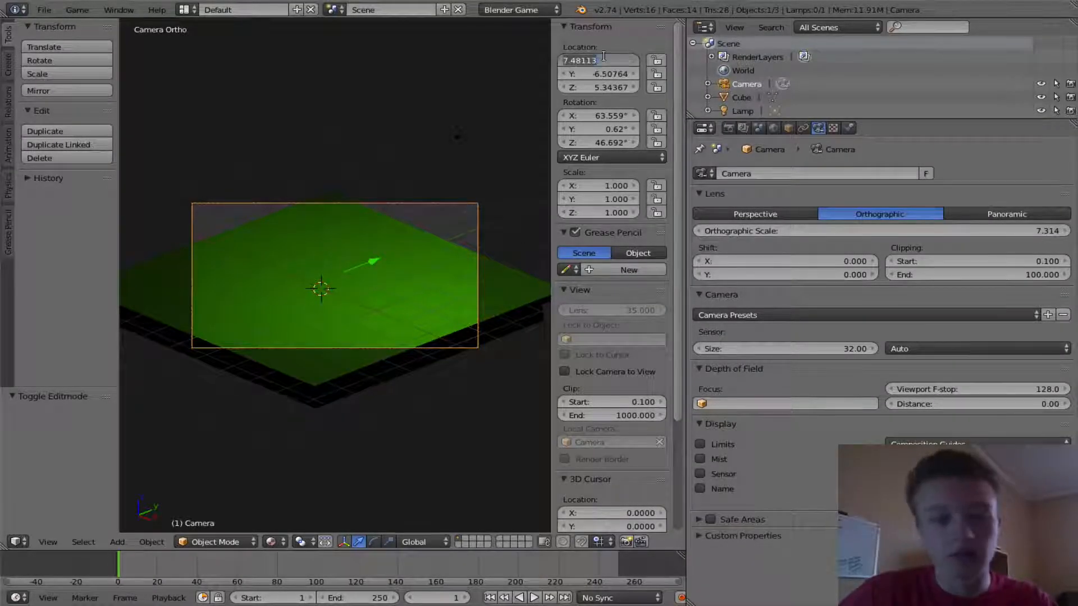
text(12)
key(Return)
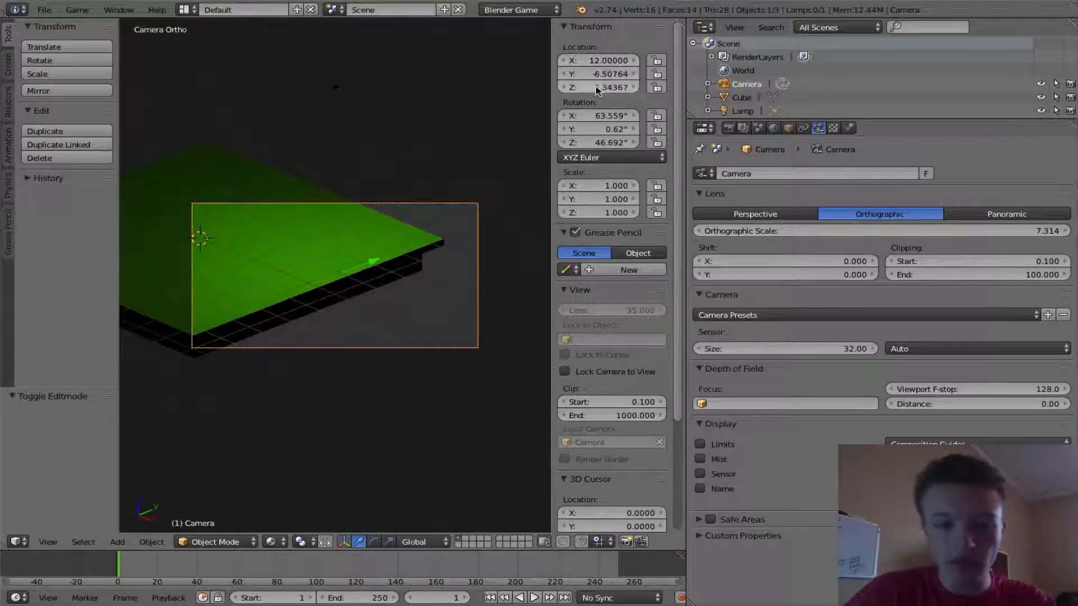
- Set the camera's Y location to -12 and its Z location to 13
click(601, 75)
text(-12)
key(Return)
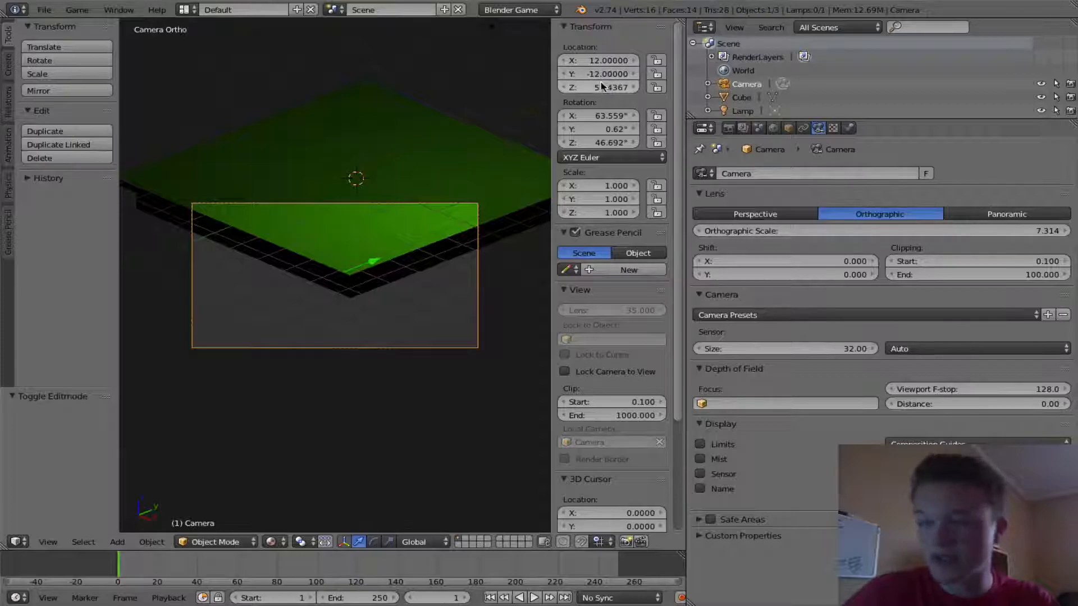
click(600, 87)
text(13)
key(Return)
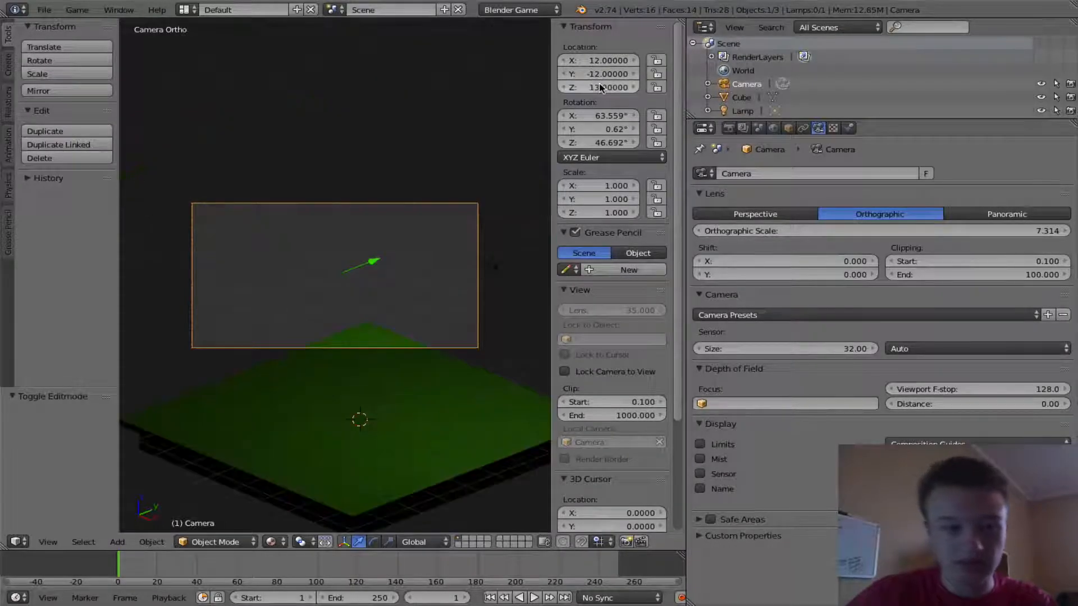
click(600, 87)
text(12)
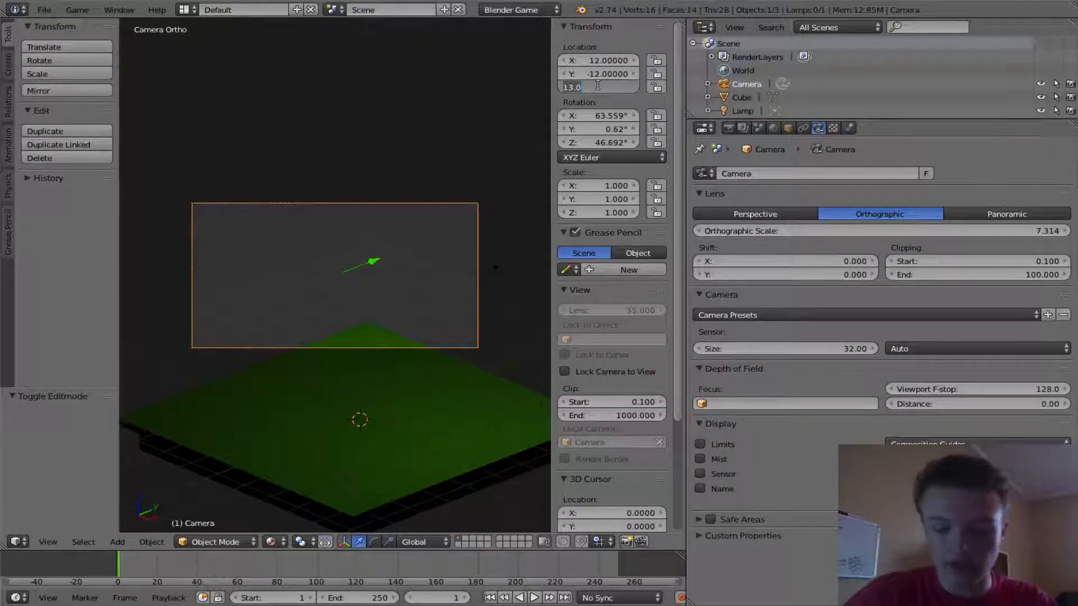
key(Return)
click(600, 87)
text(13)
key(Return)
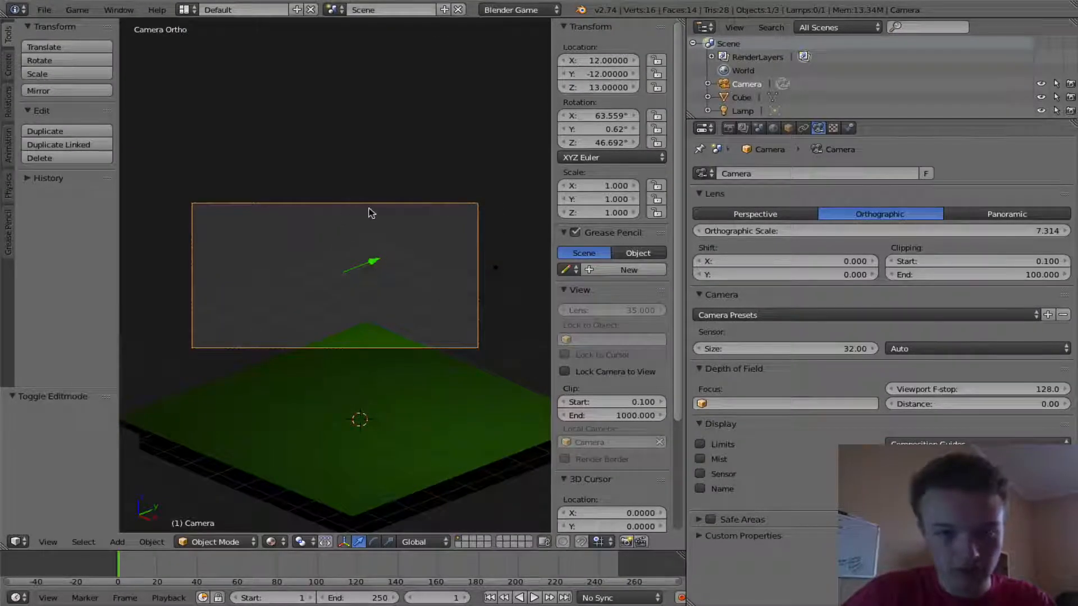
- Set the camera's rotation to 55° on X, 0° on Y and 45° on Z
scroll(371, 213, down, 3)
scroll(372, 217, up, 6)
middle_drag(325, 284, 437, 279)
key(KP_0)
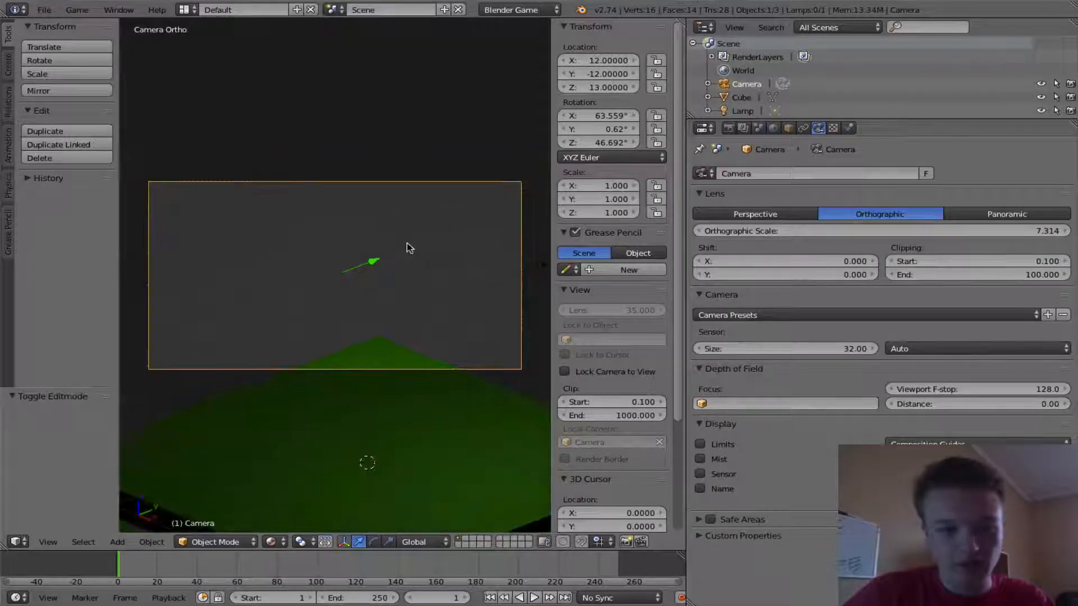
click(602, 115)
text(55)
key(Return)
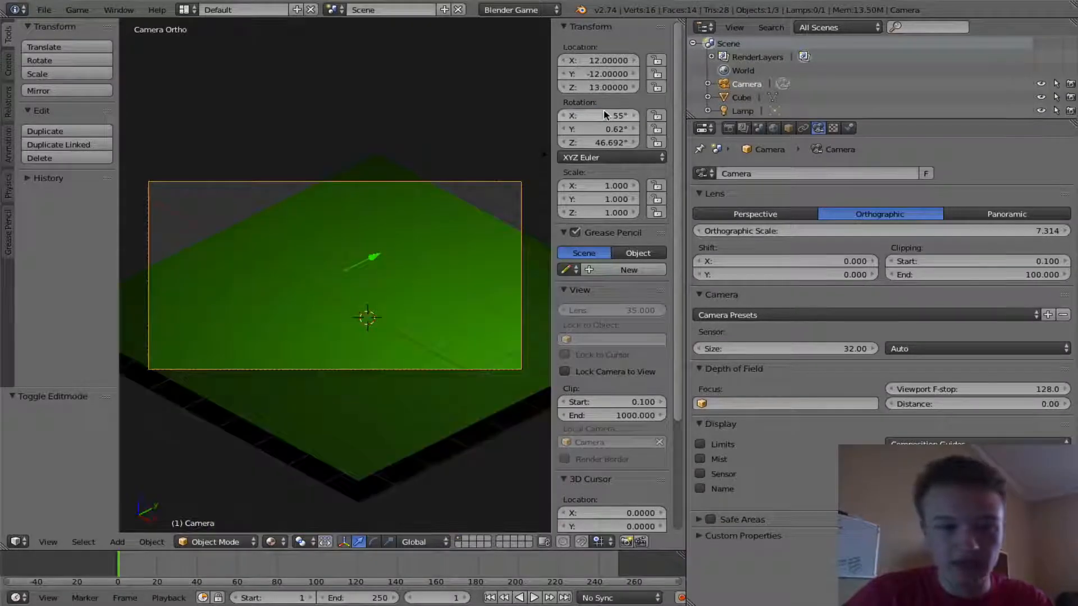
click(605, 128)
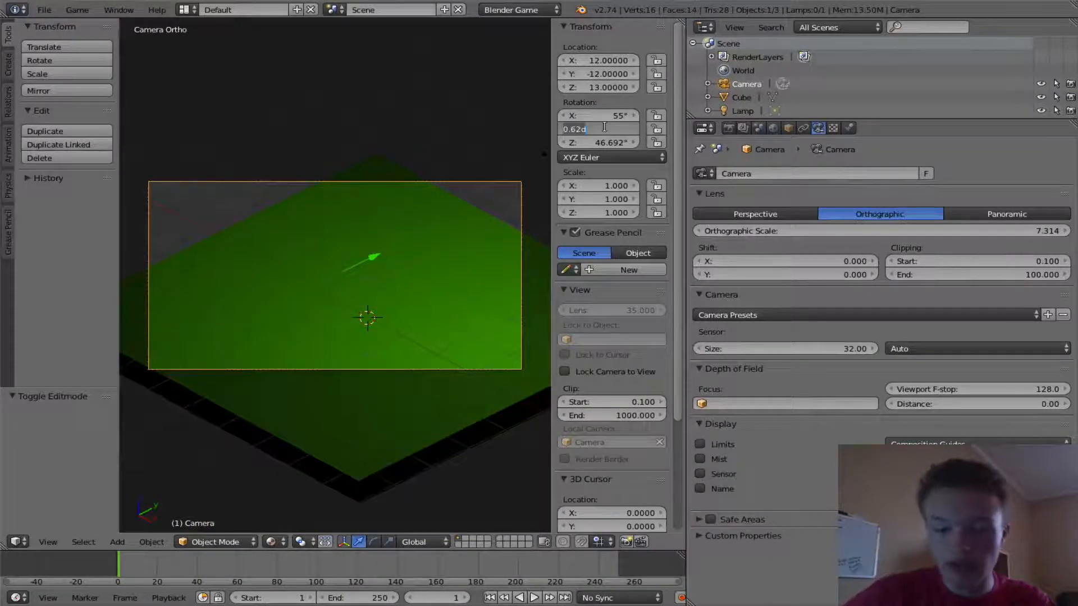
text(0)
key(Return)
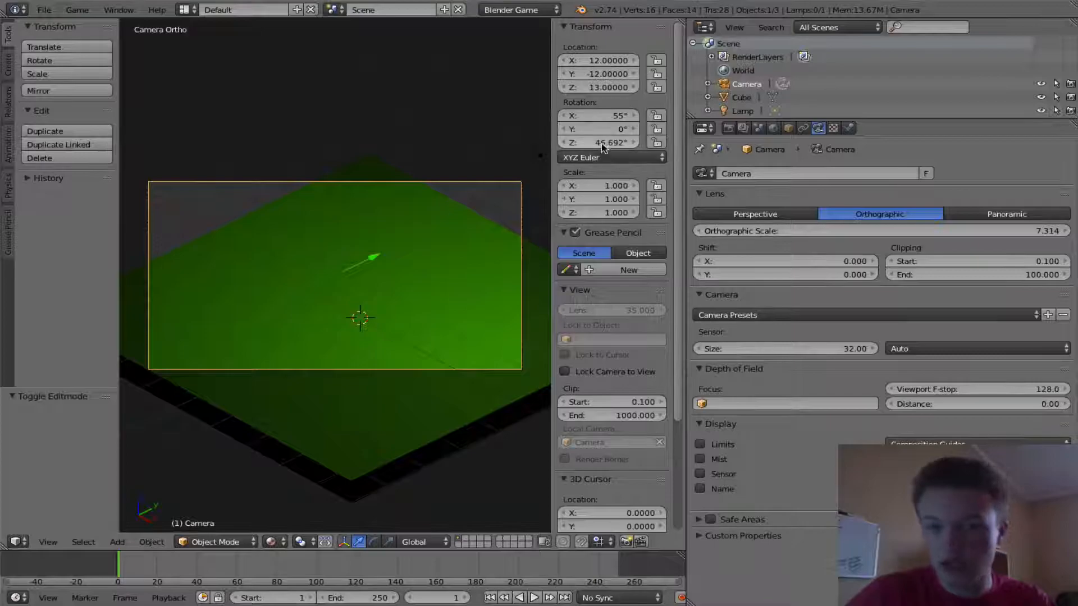
click(601, 143)
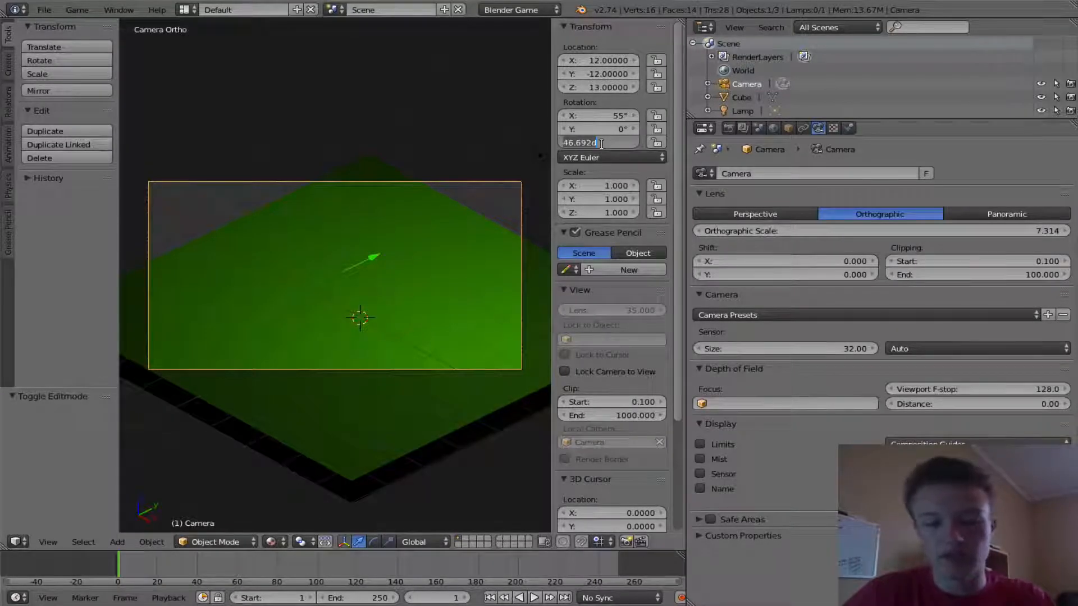
text(45)
key(Return)
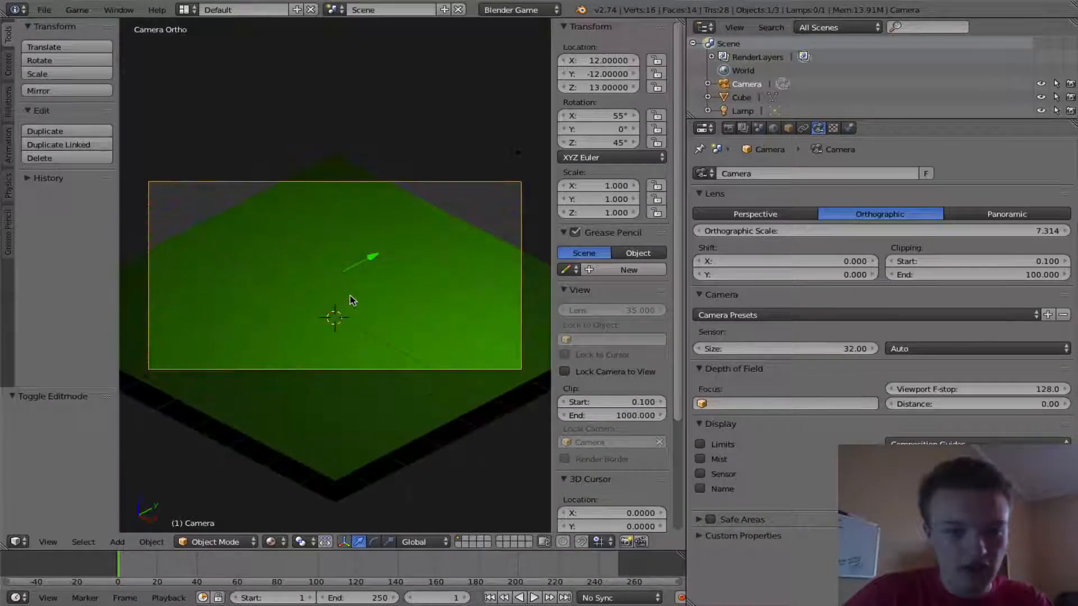
- Run the game preview, exit it, and return to the camera view
key(p)
key(Escape)
middle_drag(349, 319, 352, 323)
key(KP_0)
key(Home)
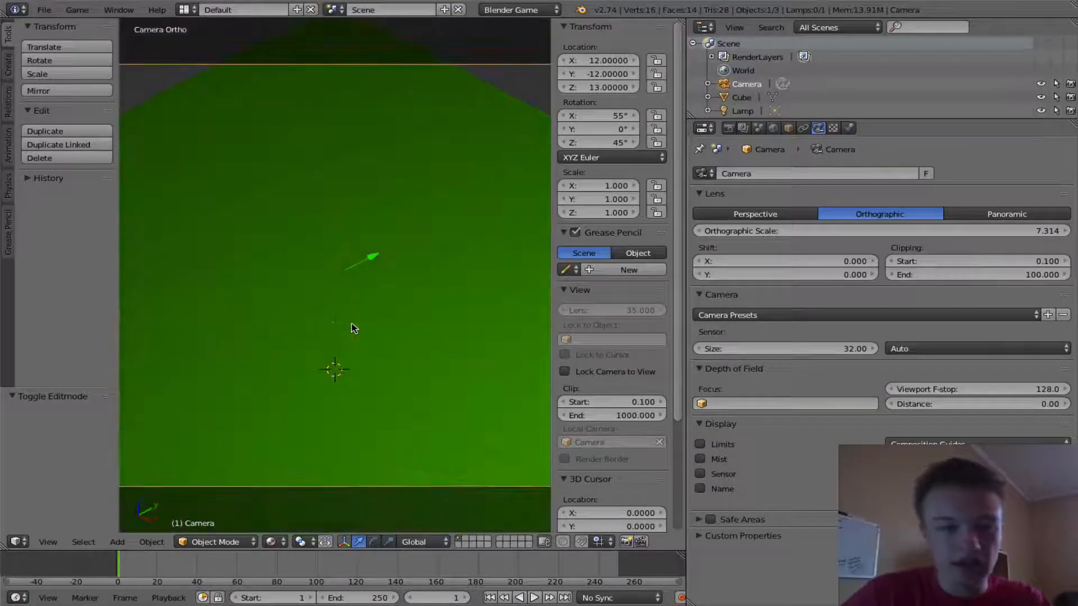
- Set the camera's Z location to 12
click(599, 87)
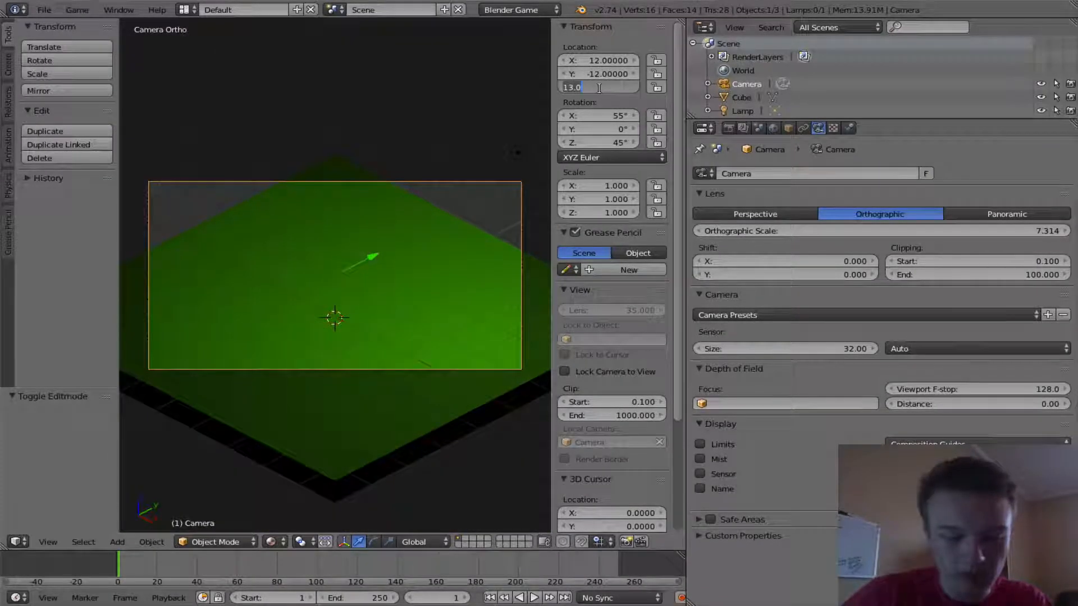
text(12)
key(Return)
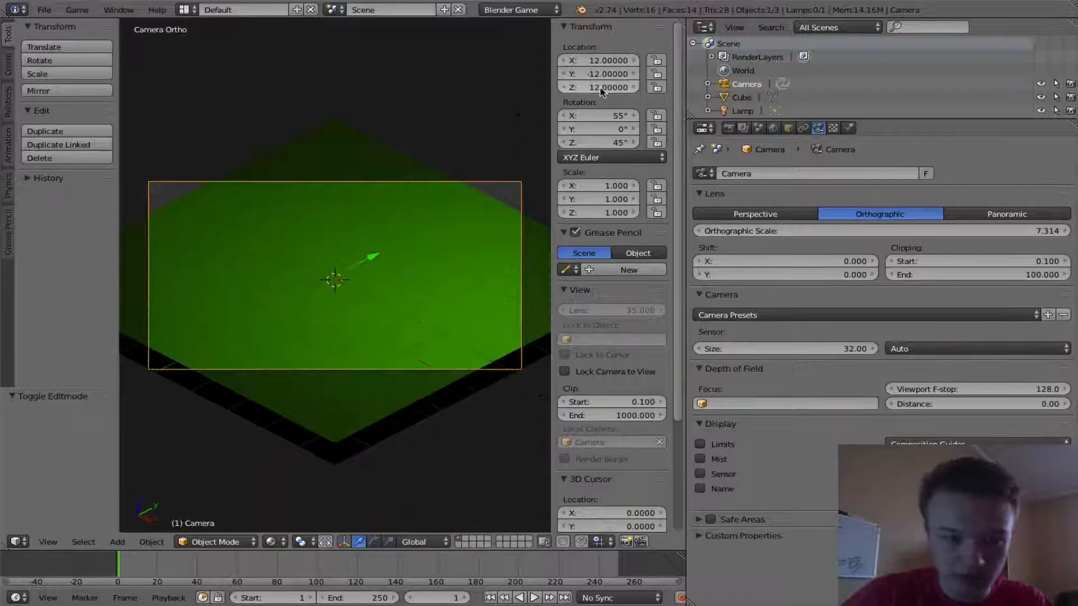
scroll(385, 168, up, 2)
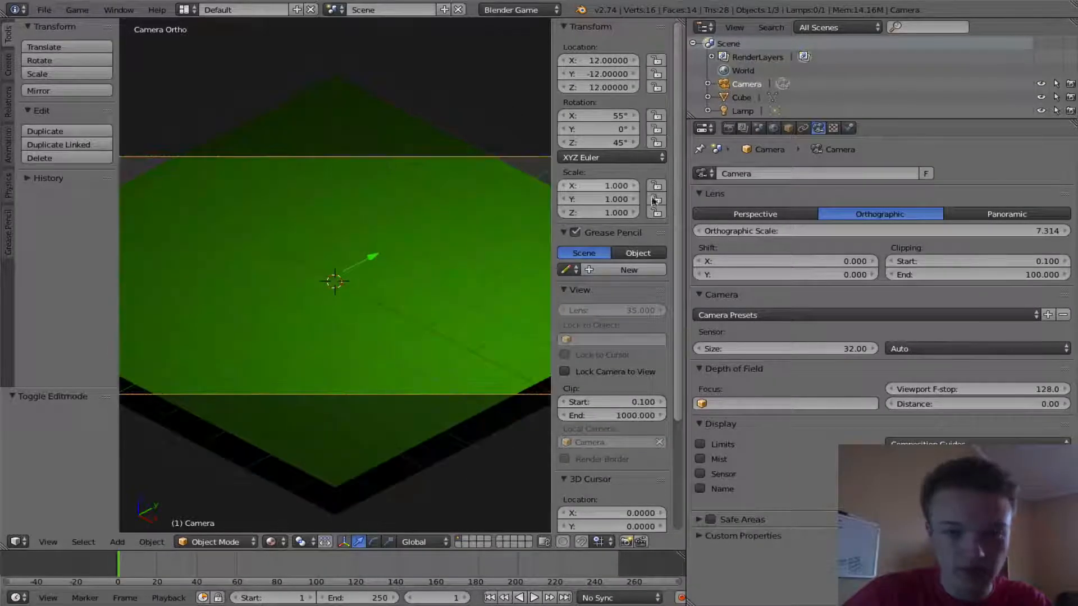
scroll(361, 149, down, 2)
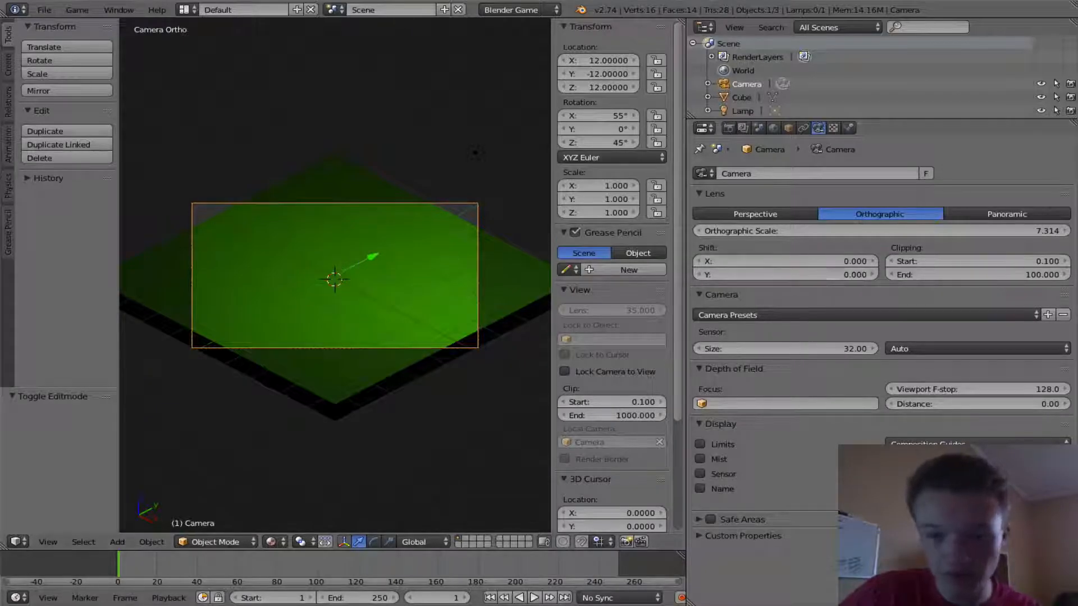
- Set the camera's orthographic scale to 16
drag(970, 231, 1054, 230)
click(957, 230)
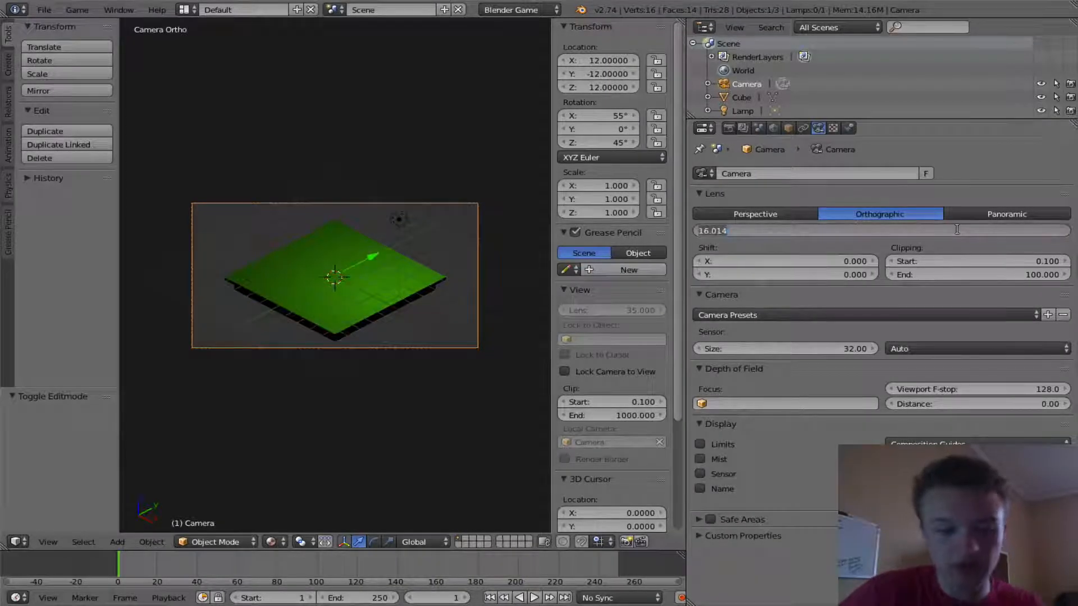
text(18)
key(Return)
scroll(296, 277, up, 4)
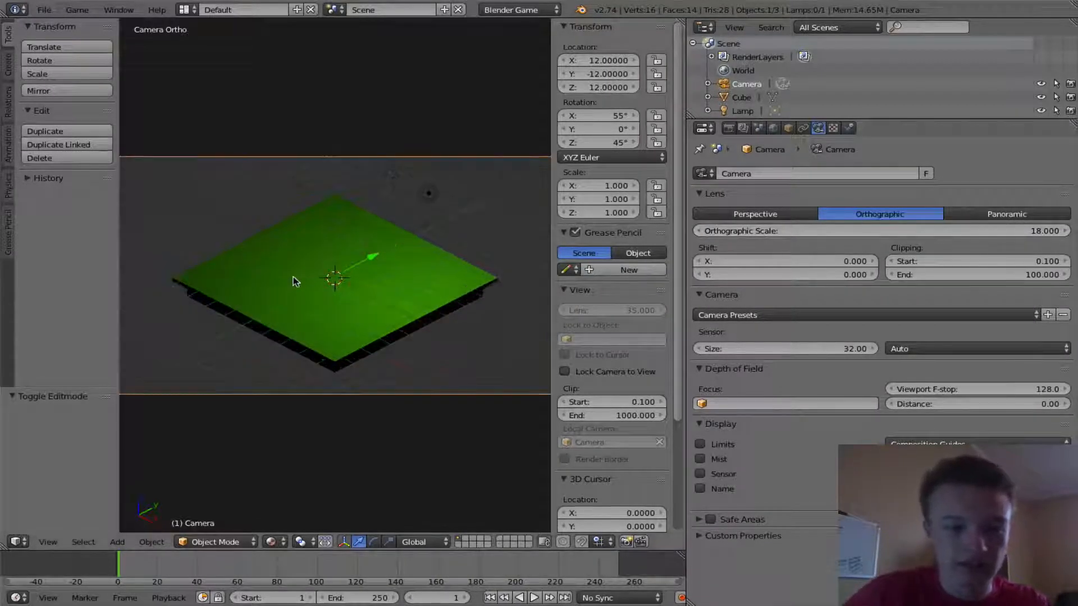
click(979, 230)
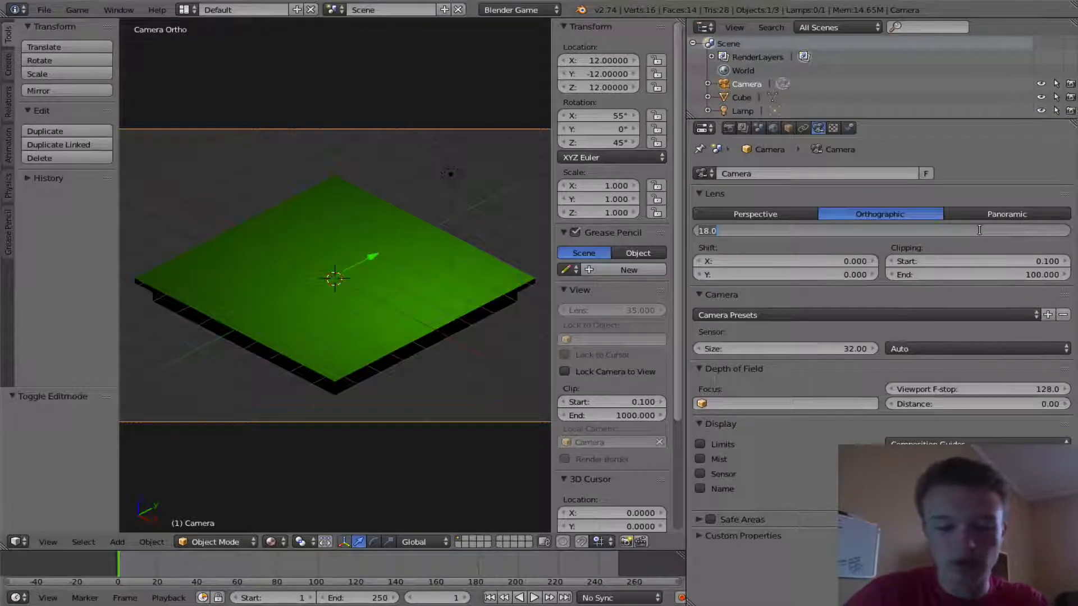
text(16)
key(Return)
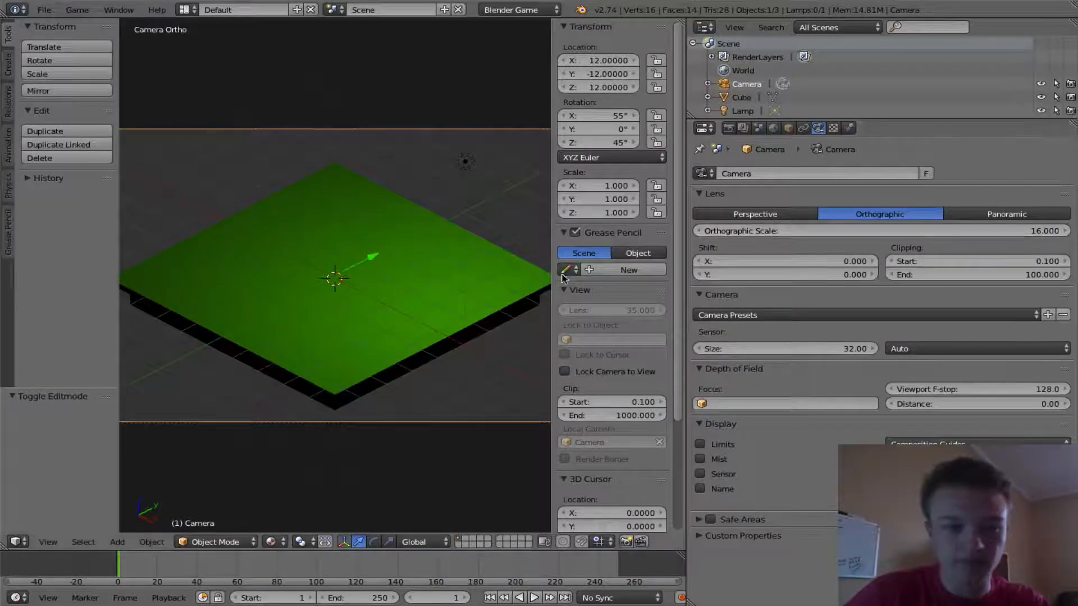
- Run the game preview from the camera and exit it
scroll(466, 265, down, 2)
key(p)
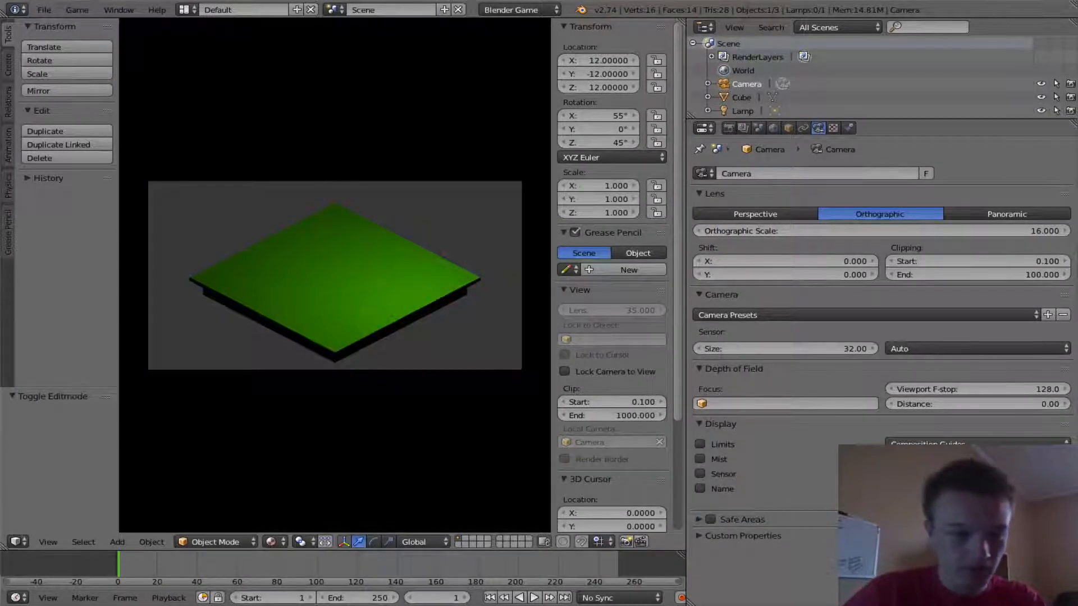
key(Escape)
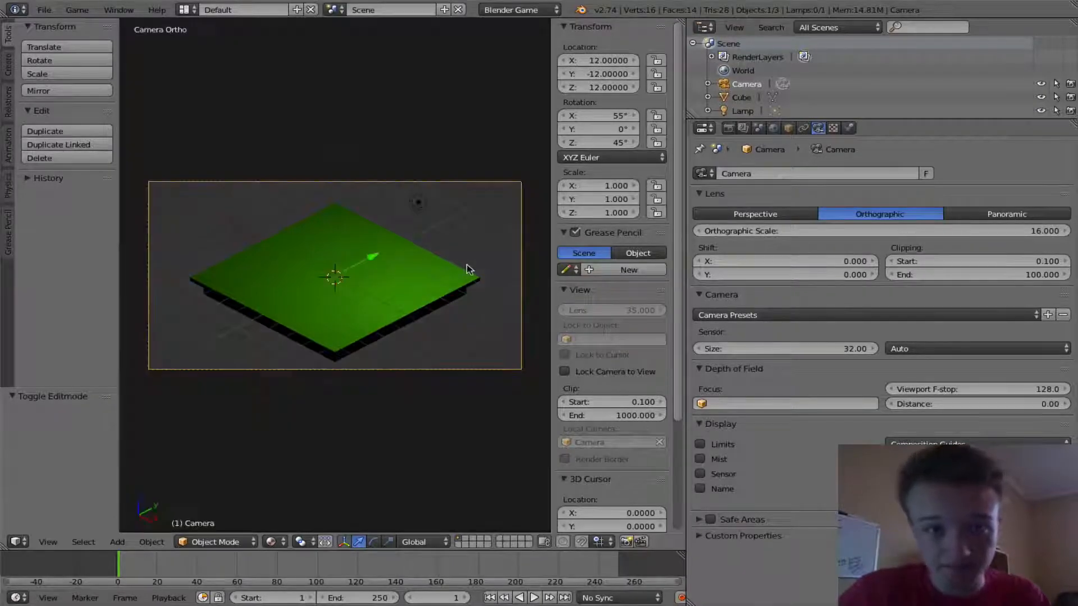
- Select the default lamp and delete it in front view
middle_drag(387, 303, 491, 292)
right_click(380, 194)
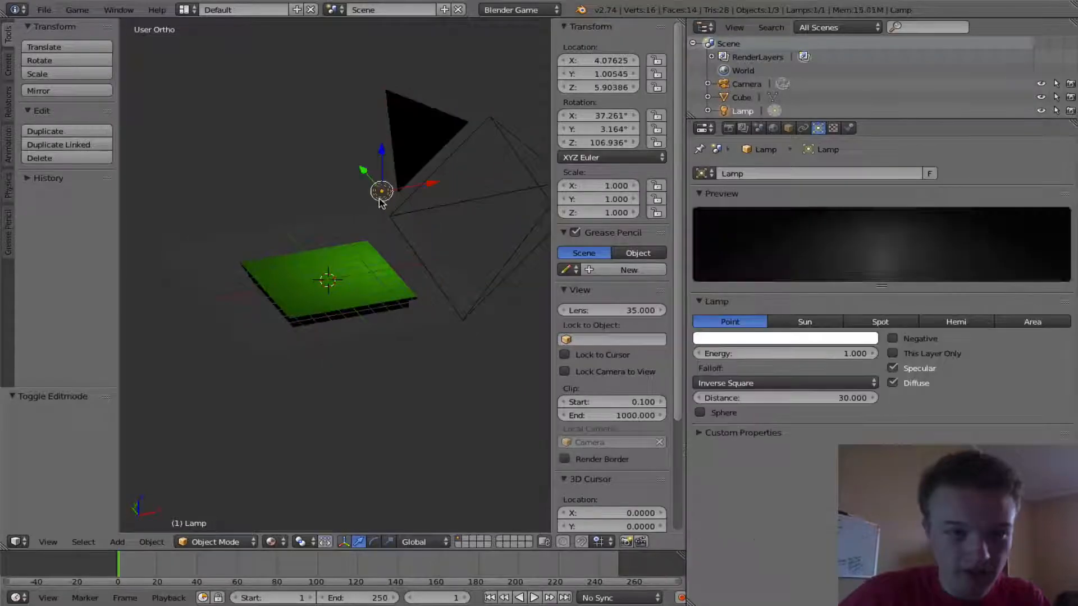
key(KP_1)
key(x)
click(424, 241)
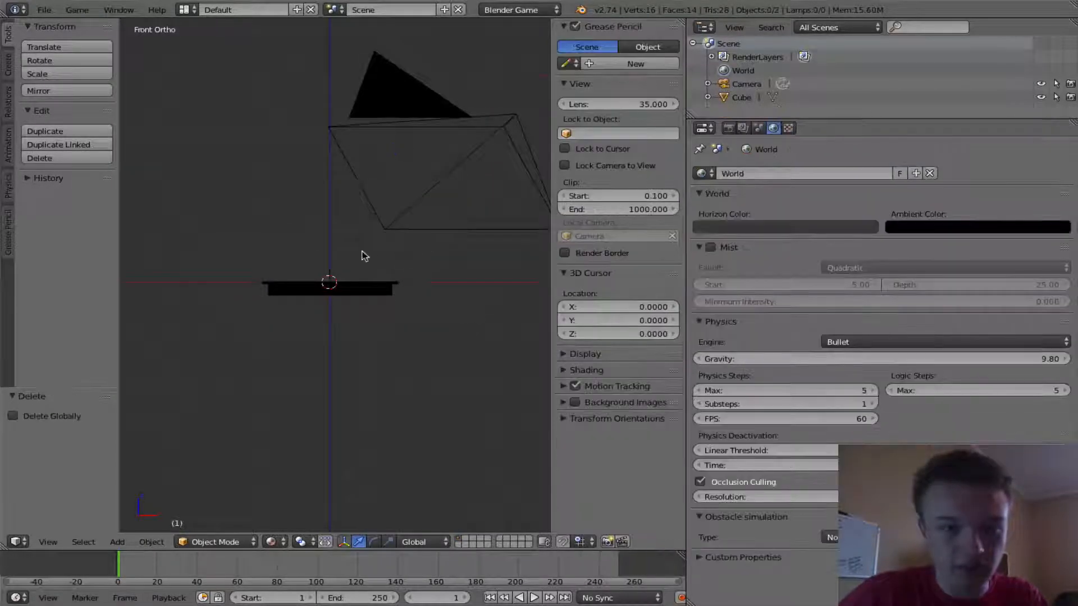
key(shift+a)
mouse_move(337, 406)
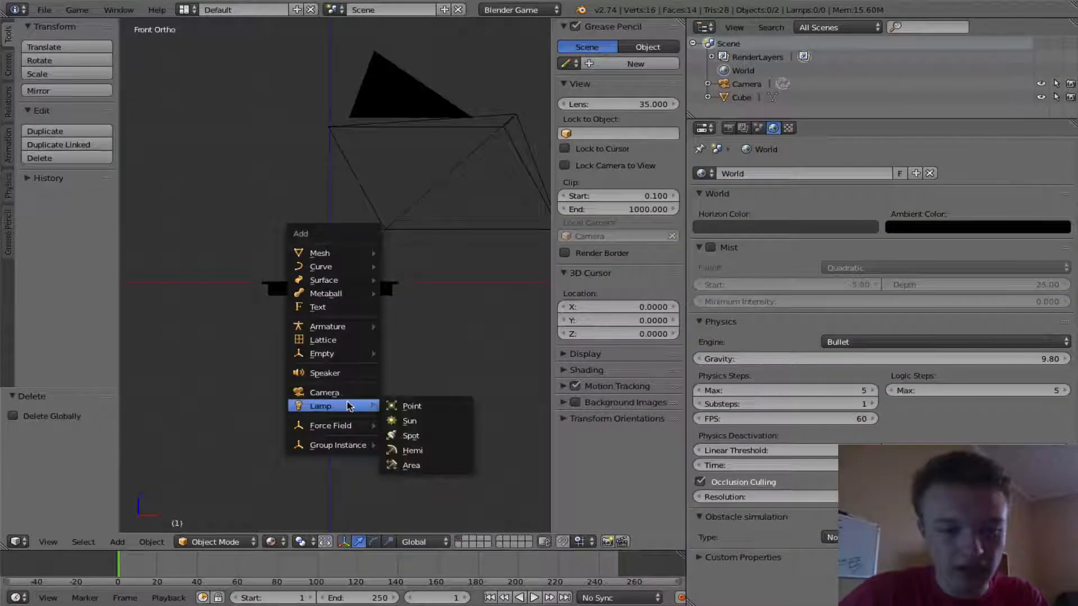
click(418, 424)
key(ctrl+z)
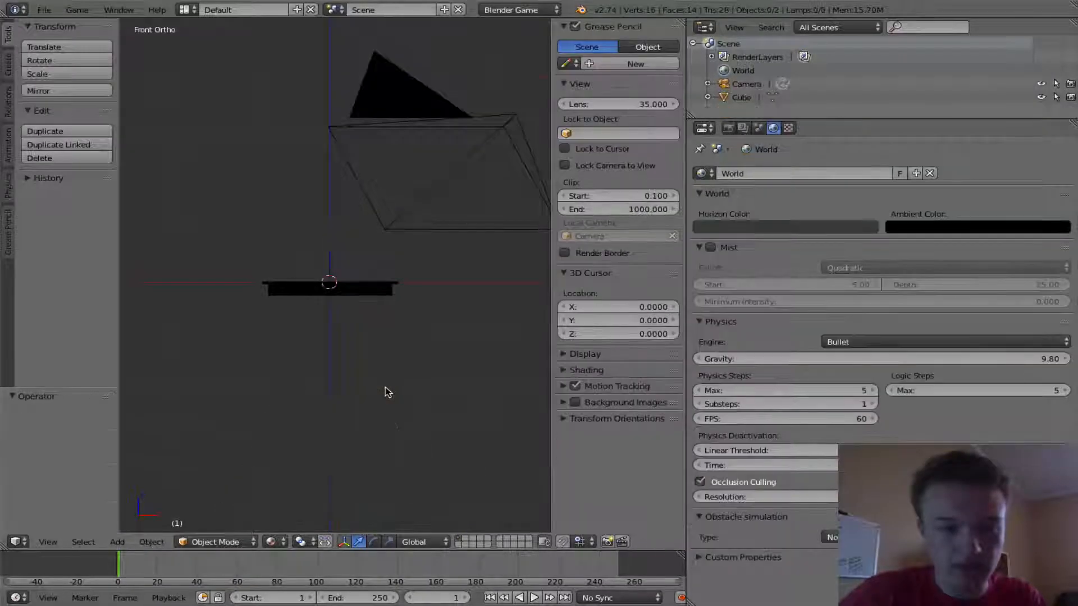
- Add a Hemi lamp and move it up to a height of 2
key(shift+a)
mouse_move(387, 391)
click(444, 433)
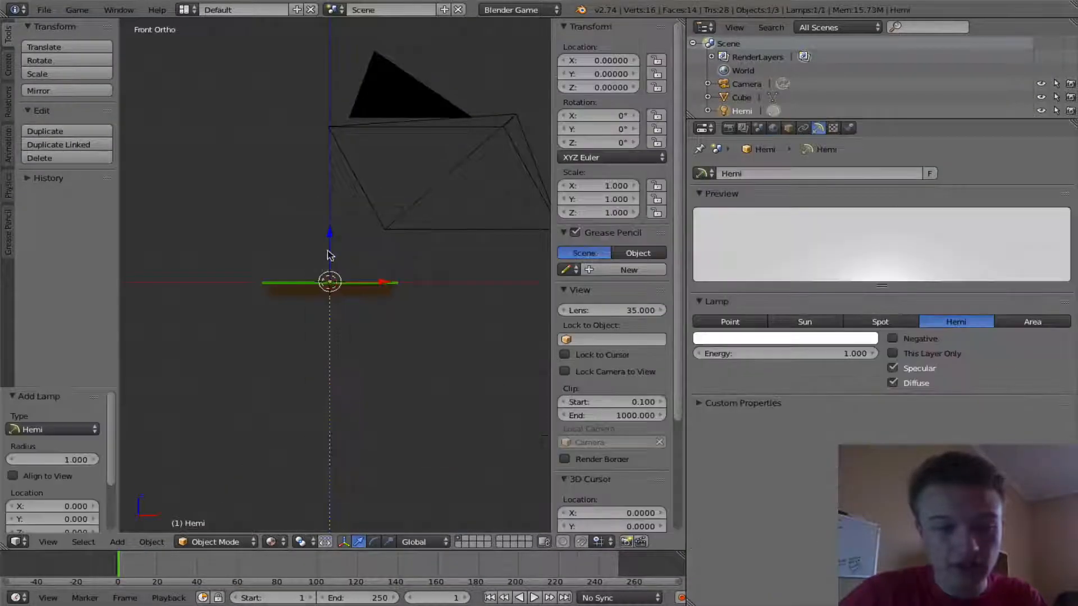
scroll(327, 251, up, 4)
ctrl+drag(325, 251, 344, 195)
- Duplicate the hemi lamp in place and rotate the copy 180° so it faces upward
key(shift+d)
click(345, 196)
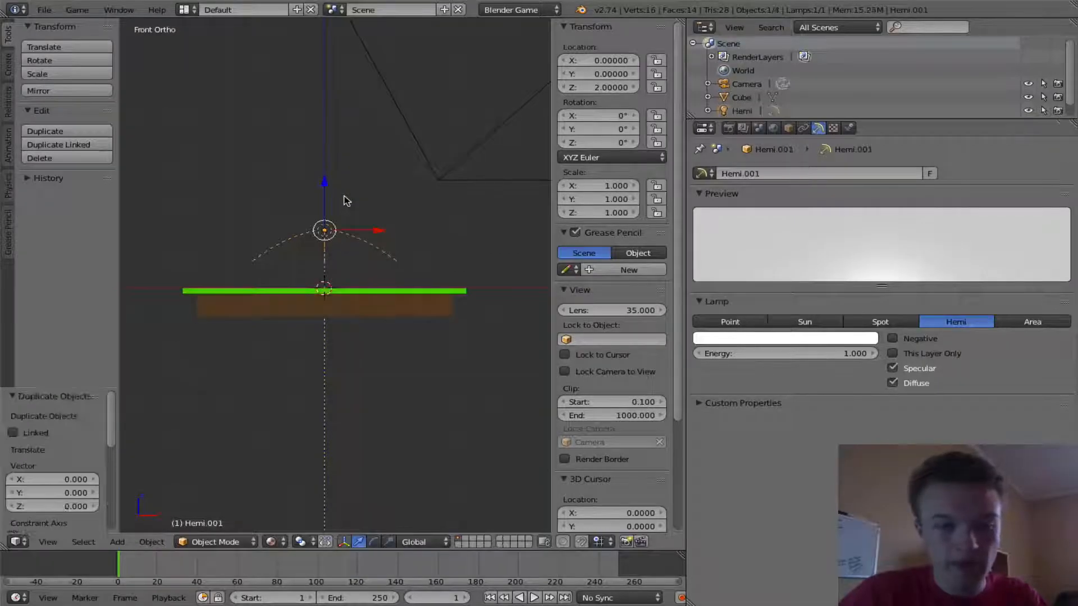
key(r)
key(1)
key(8)
key(0)
key(Return)
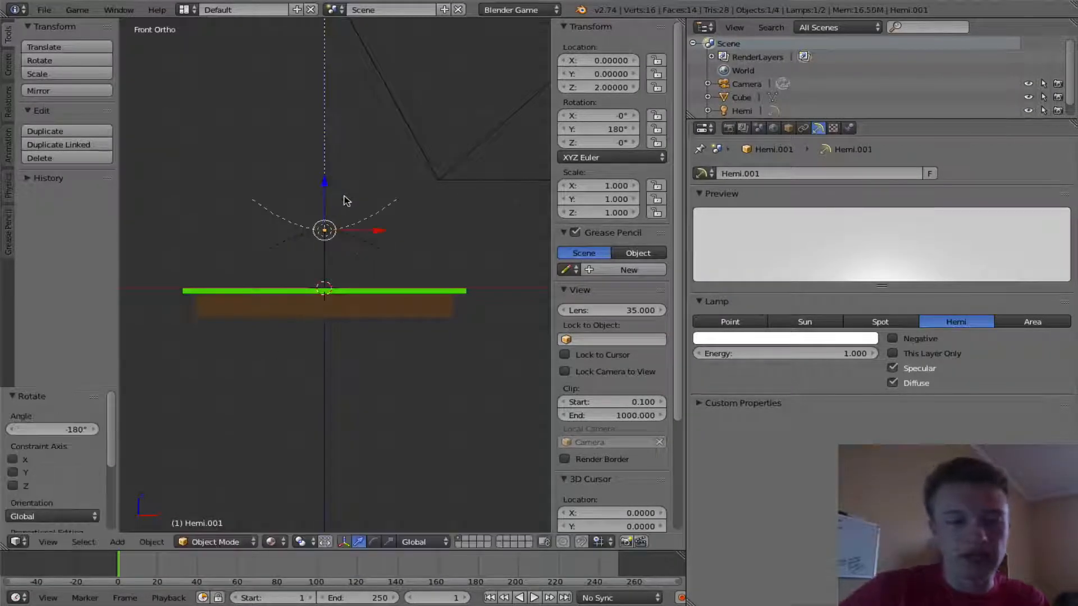
- Change the duplicated hemi lamp's color to a green tint
middle_drag(361, 255, 345, 282)
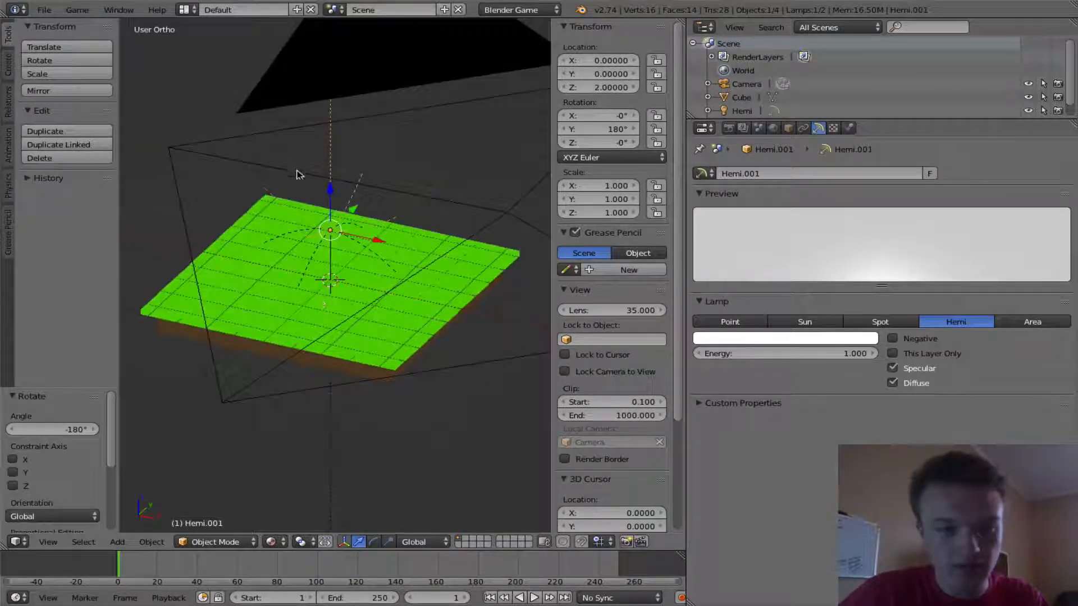
middle_drag(292, 169, 303, 141)
click(739, 338)
drag(717, 234, 730, 200)
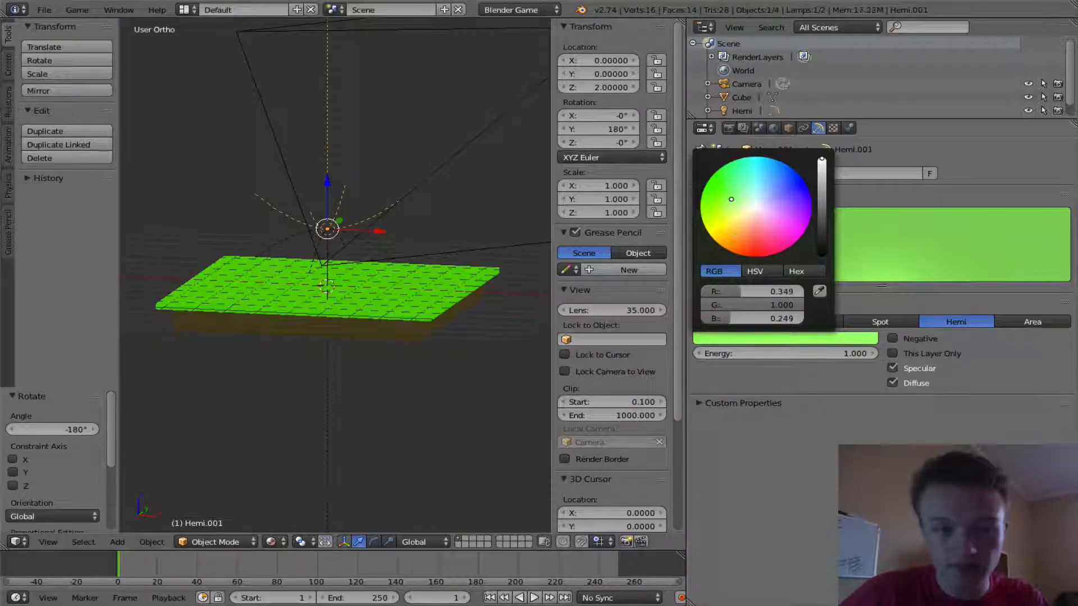
- Select the original hemi lamp and set its color to a very light blue
right_click(297, 238)
click(749, 337)
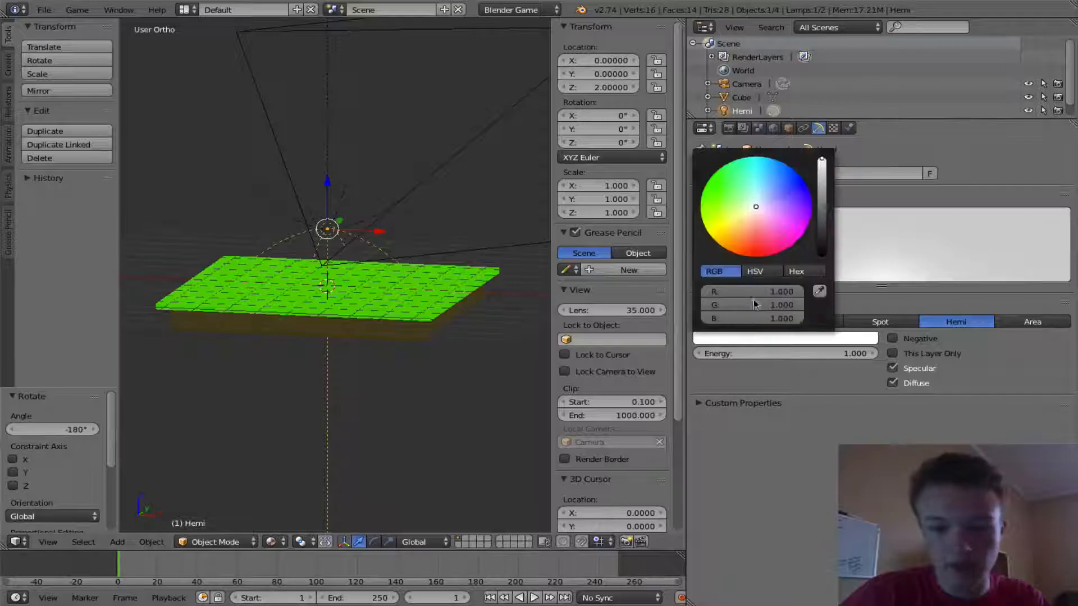
click(756, 209)
- Preview the lit scene from the camera view
middle_drag(332, 404, 188, 334)
key(KP_0)
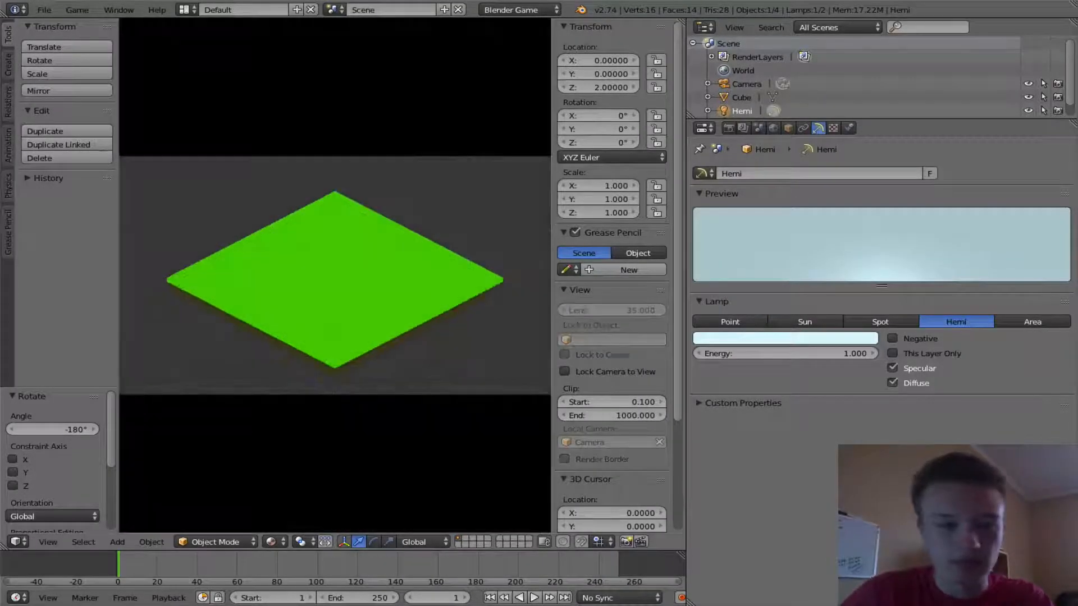
key(Escape)
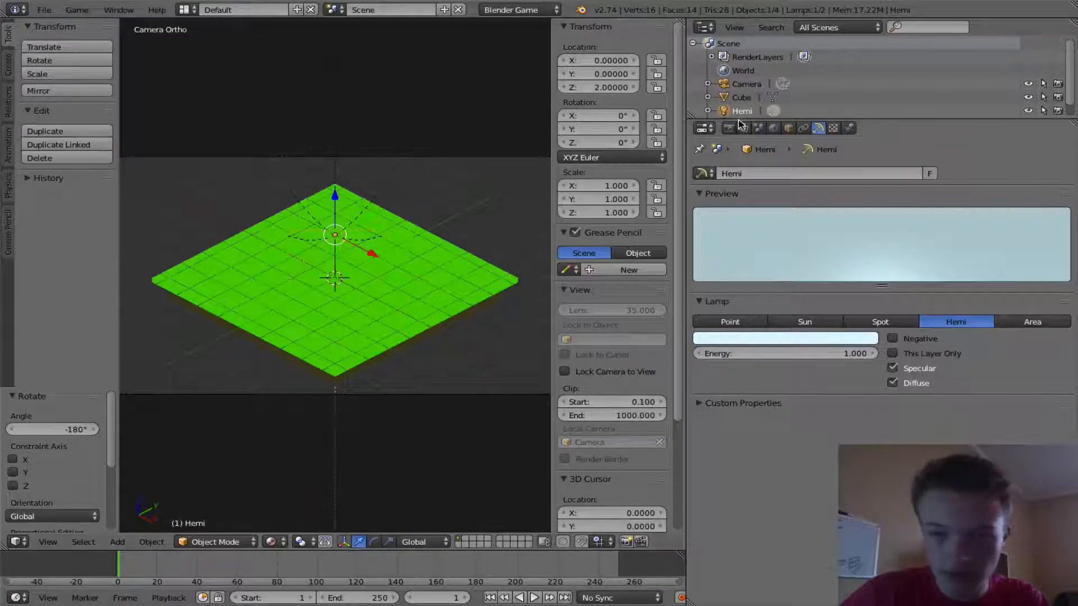
scroll(365, 216, down, 2)
scroll(361, 212, up, 2)
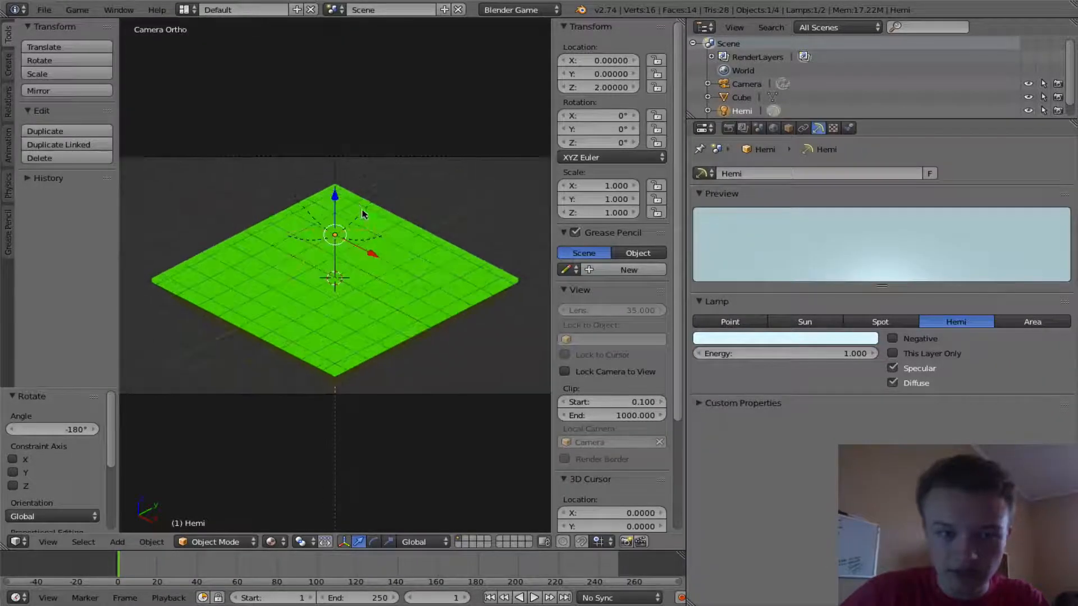
- Set the world horizon color to white and run the game preview
click(775, 128)
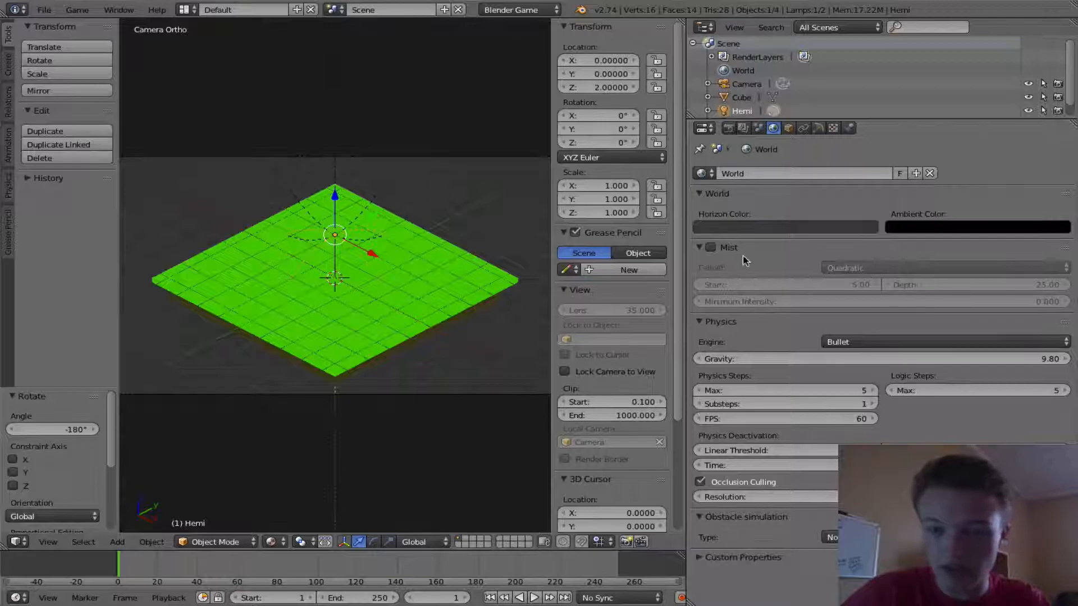
click(785, 229)
drag(822, 107, 821, 40)
key(p)
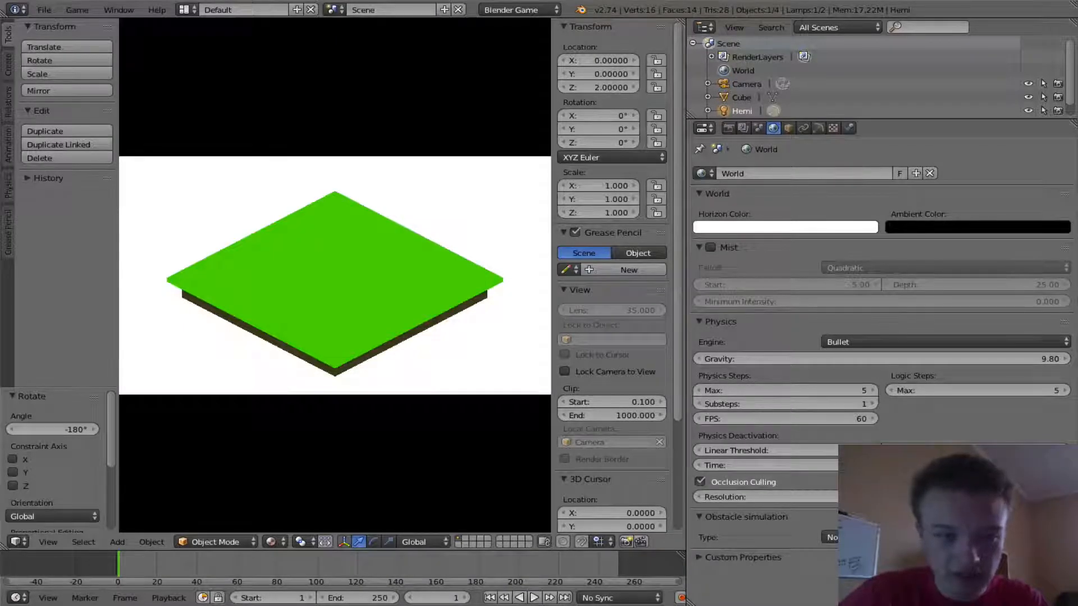
- Select the original hemi lamp and set its energy to 0.5
key(Escape)
right_click(318, 373)
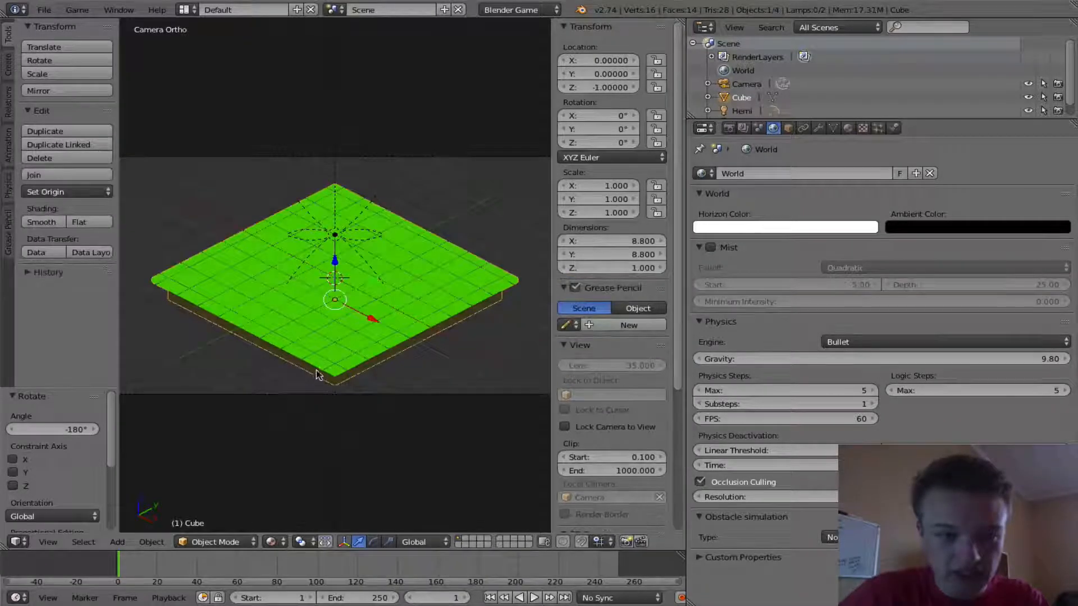
click(847, 129)
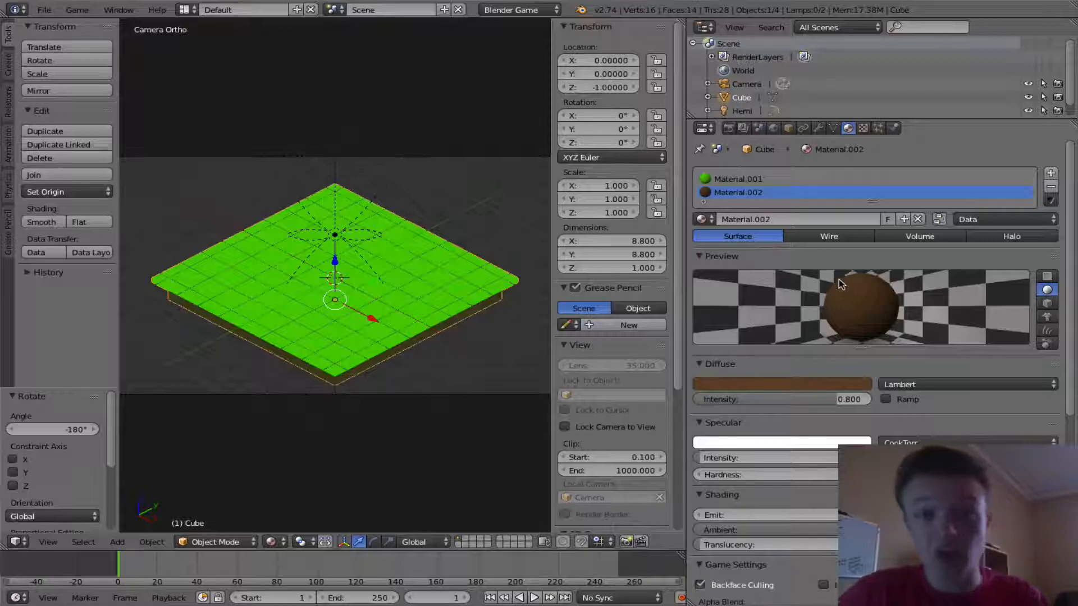
middle_drag(327, 283, 406, 273)
right_click(334, 256)
click(826, 358)
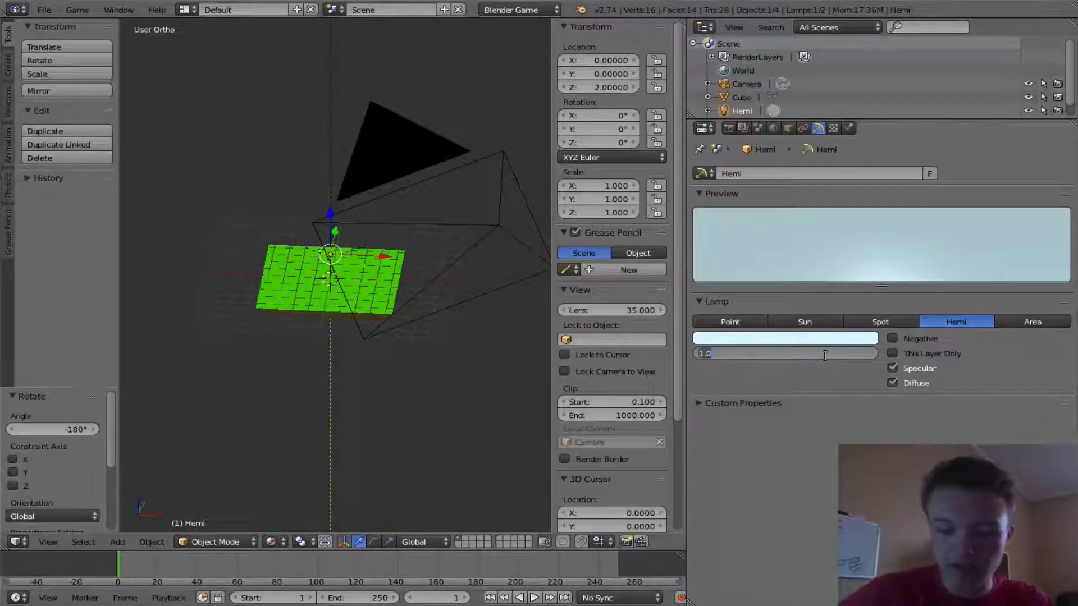
key(Return)
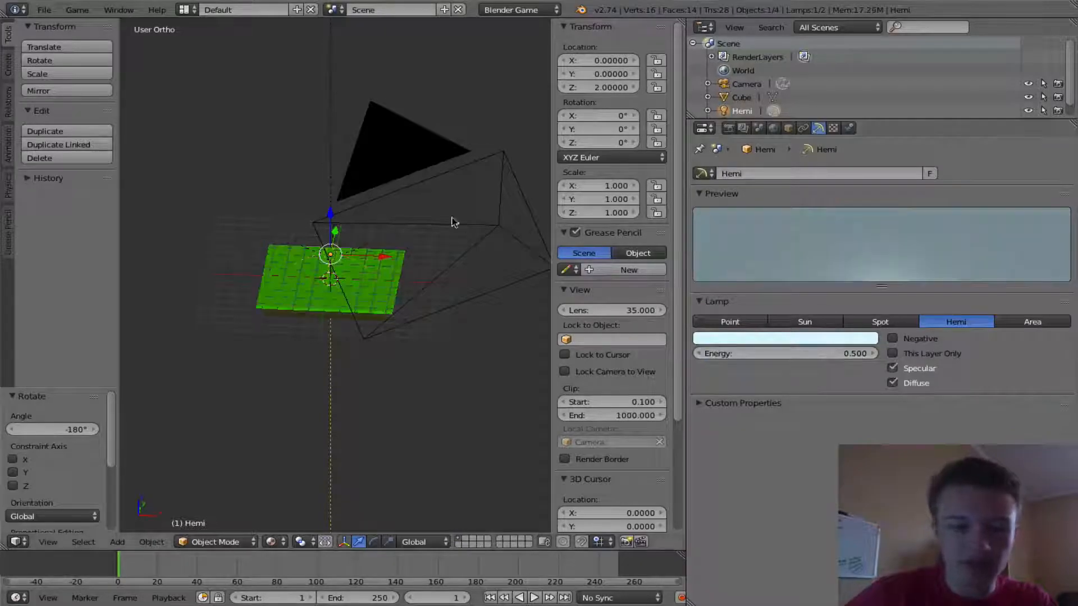
- Select the duplicated green hemi lamp and edit its energy value
right_click(379, 256)
click(784, 358)
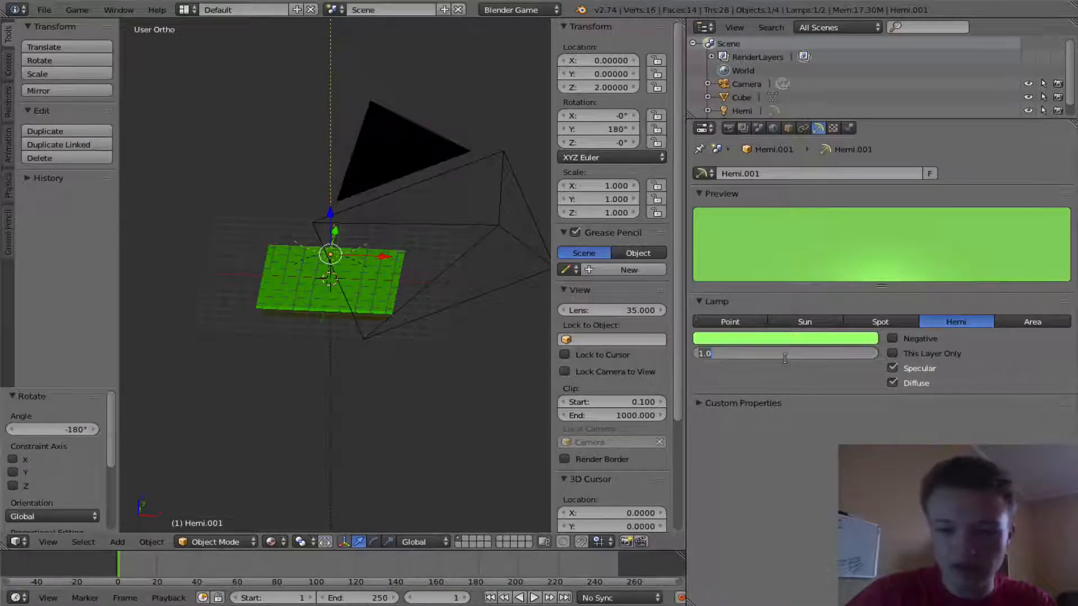
key(Return)
- Add a sun lamp and move it up 4 units on Z and 4 units along Y
scroll(361, 302, up, 4)
mouse_move(359, 303)
middle_down()
mouse_move(386, 285)
mouse_move(360, 308)
middle_up()
key(shift+a)
mouse_move(387, 288)
click(433, 298)
key(KP_1)
ctrl+drag(323, 240, 336, 135)
middle_drag(391, 175, 274, 248)
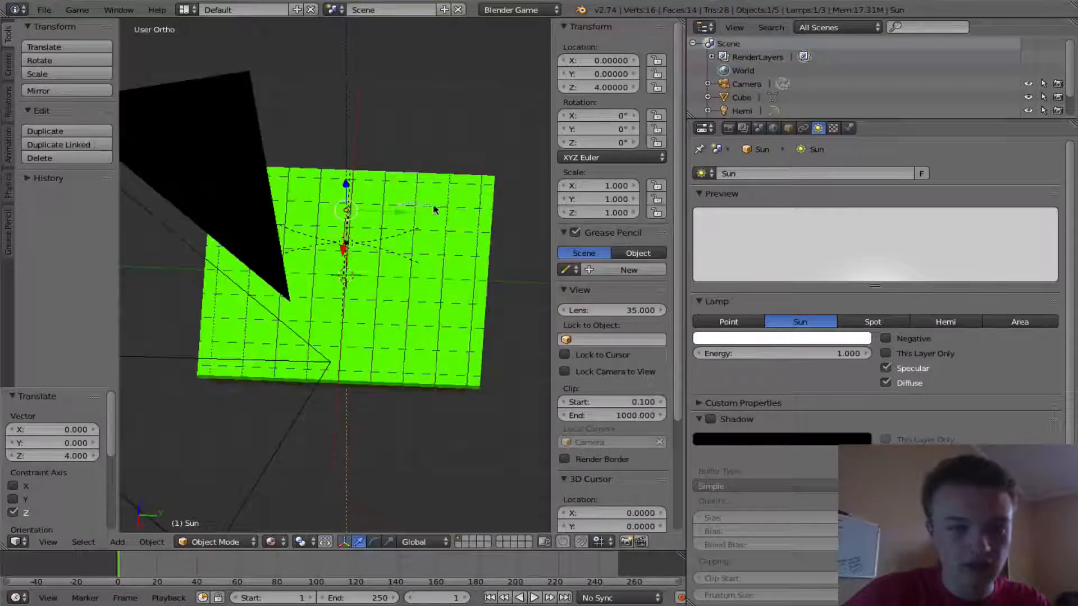
ctrl+drag(423, 209, 522, 215)
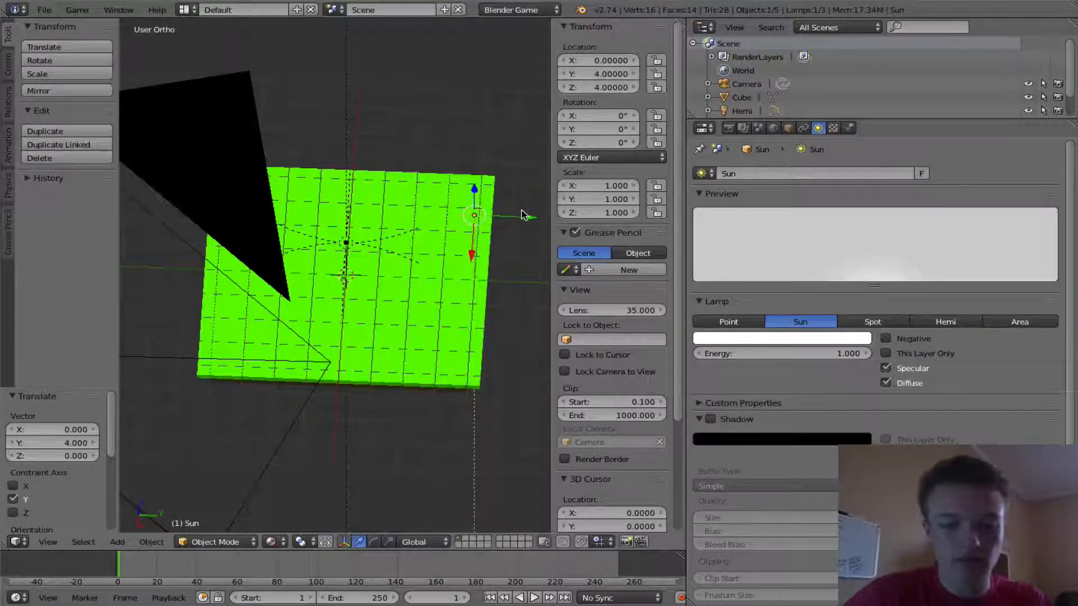
- Move the sun lamp to about X 4.19, Y 4.05 and trackball-rotate it to aim down at the platform
key(KP_7)
key(g)
click(174, 189)
key(r)
key(r)
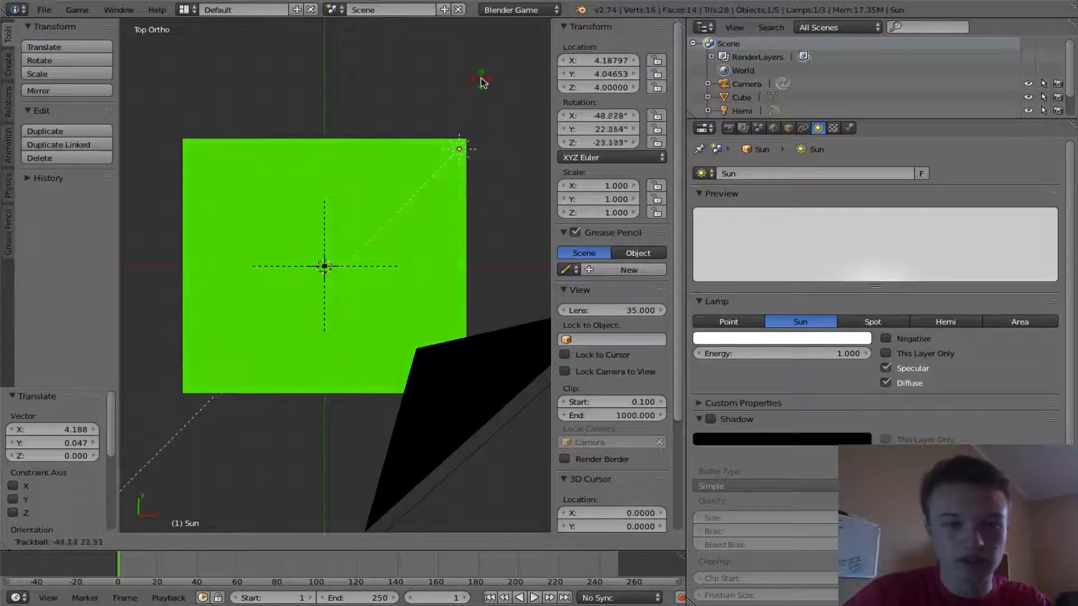
click(421, 244)
middle_drag(421, 244, 333, 144)
- Preview the game from the camera view
key(KP_0)
scroll(313, 150, up, 2)
key(p)
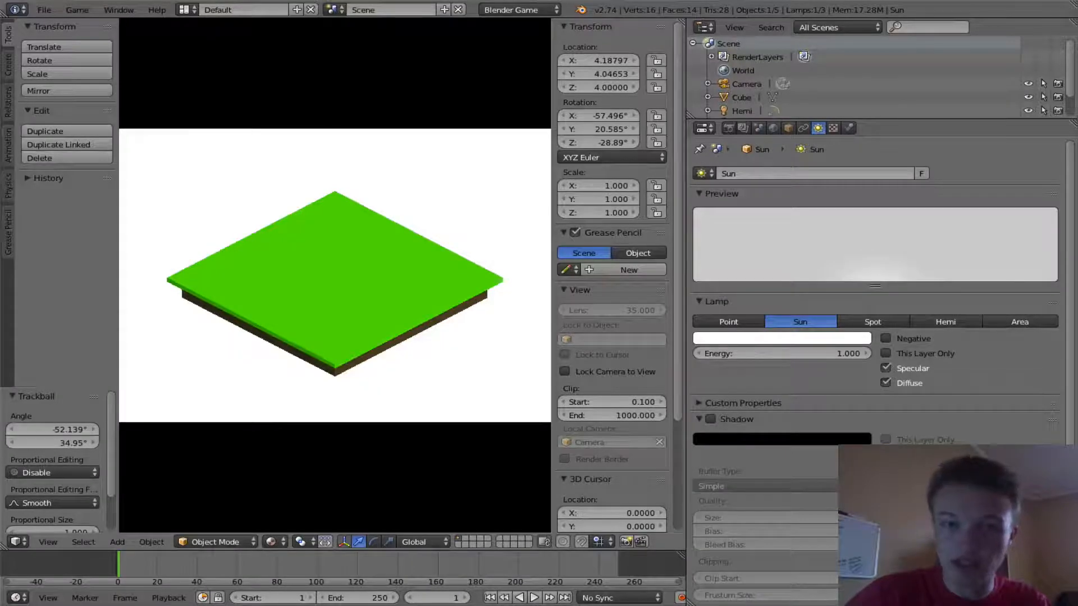
key(Escape)
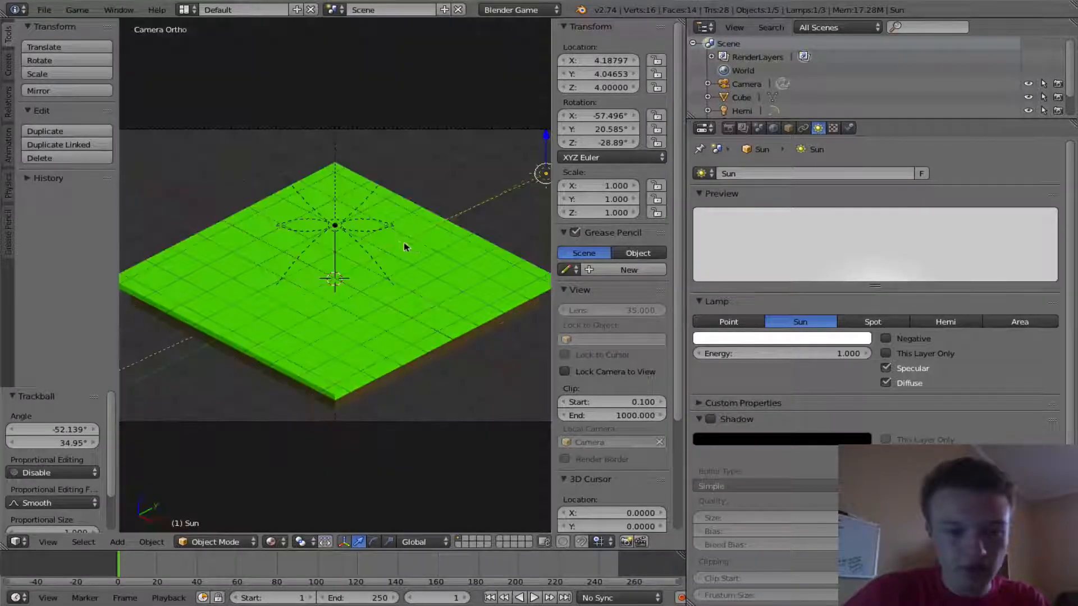
- Add a cube mesh at the centre of the platform
scroll(399, 243, down, 3)
middle_drag(398, 242, 315, 282)
key(shift+a)
mouse_move(275, 128)
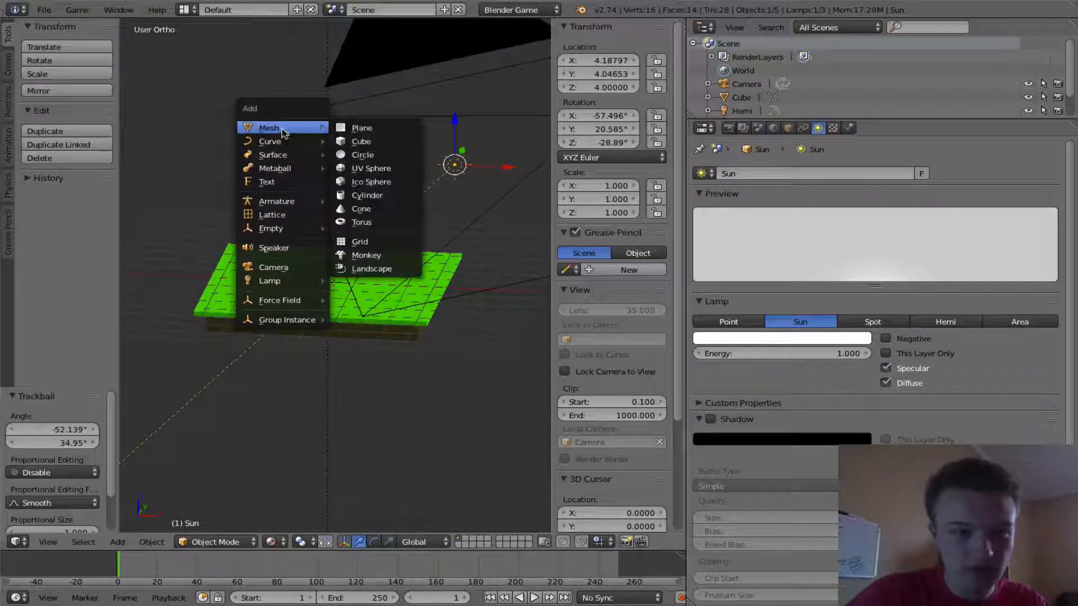
click(351, 140)
scroll(337, 241, up, 2)
key(KP_1)
scroll(327, 277, up, 1)
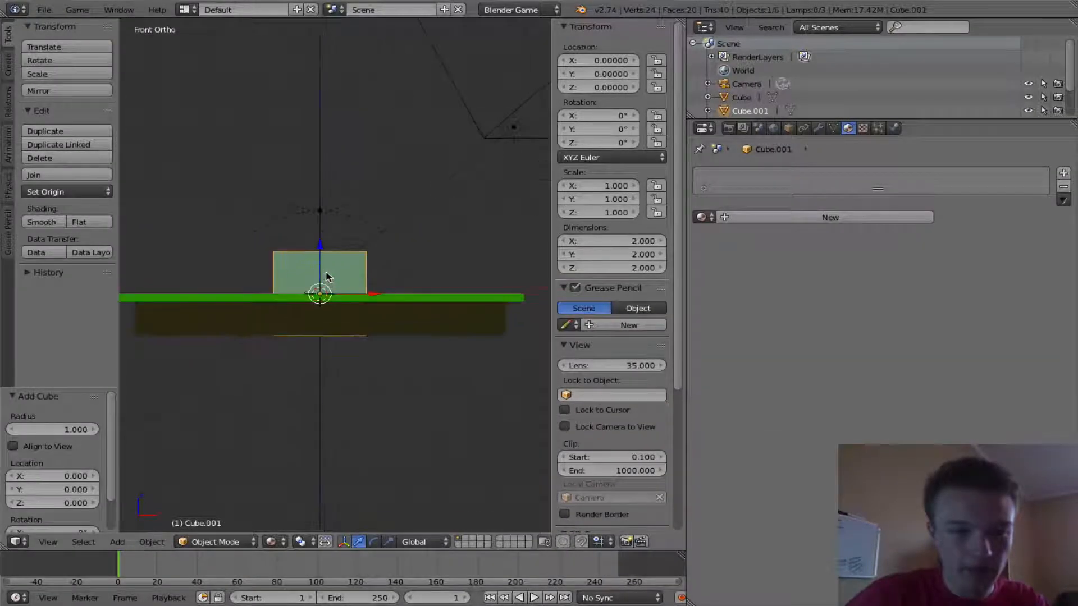
- Scale the new cube down to 0.3 and position it at Z 0.3 so it rests on the platform
key(g)
key(z)
click(327, 219)
key(z)
scroll(312, 236, up, 3)
key(g)
key(z)
click(313, 212)
key(s)
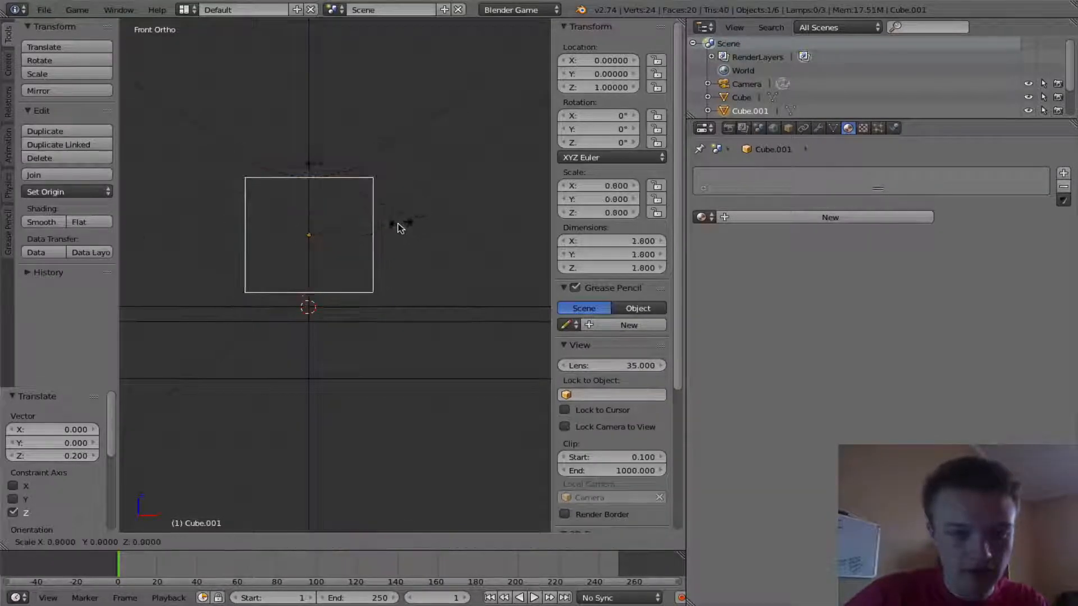
click(361, 241)
key(g)
key(z)
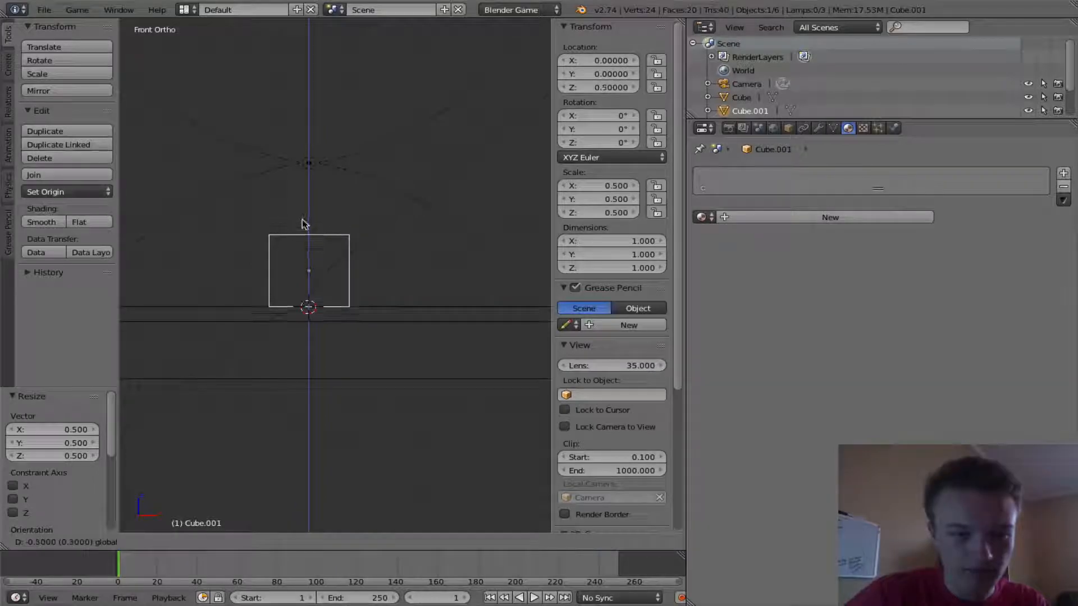
click(302, 224)
middle_drag(394, 271, 361, 298)
key(KP_1)
key(s)
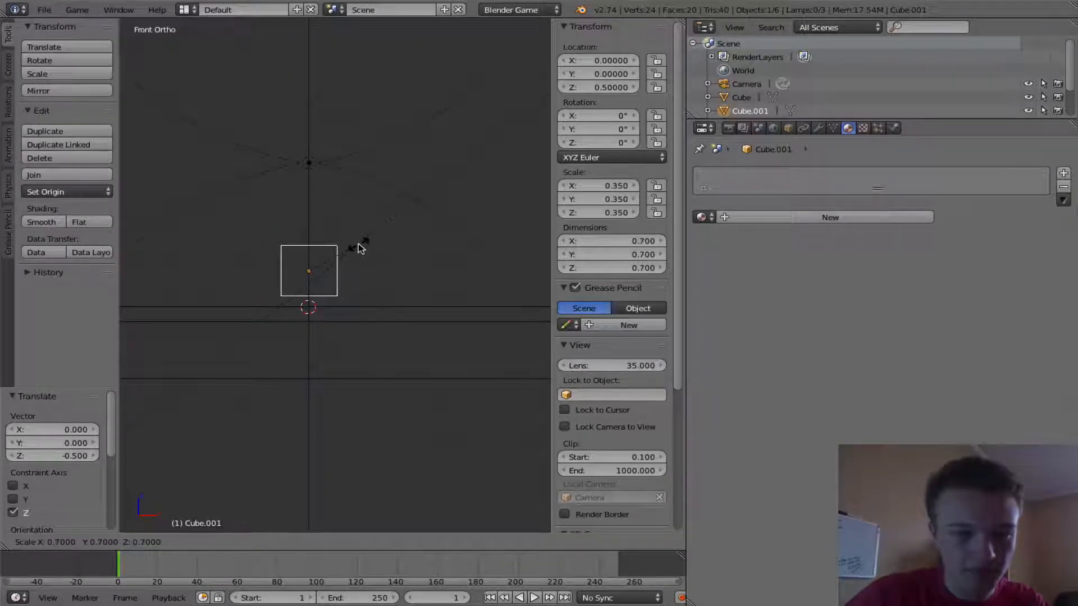
click(353, 249)
ctrl+drag(306, 218, 307, 232)
middle_drag(393, 246, 340, 284)
scroll(340, 283, down, 4)
- Switch the viewport shading to Material and collapse the tool shelf
key(KP_0)
key(p)
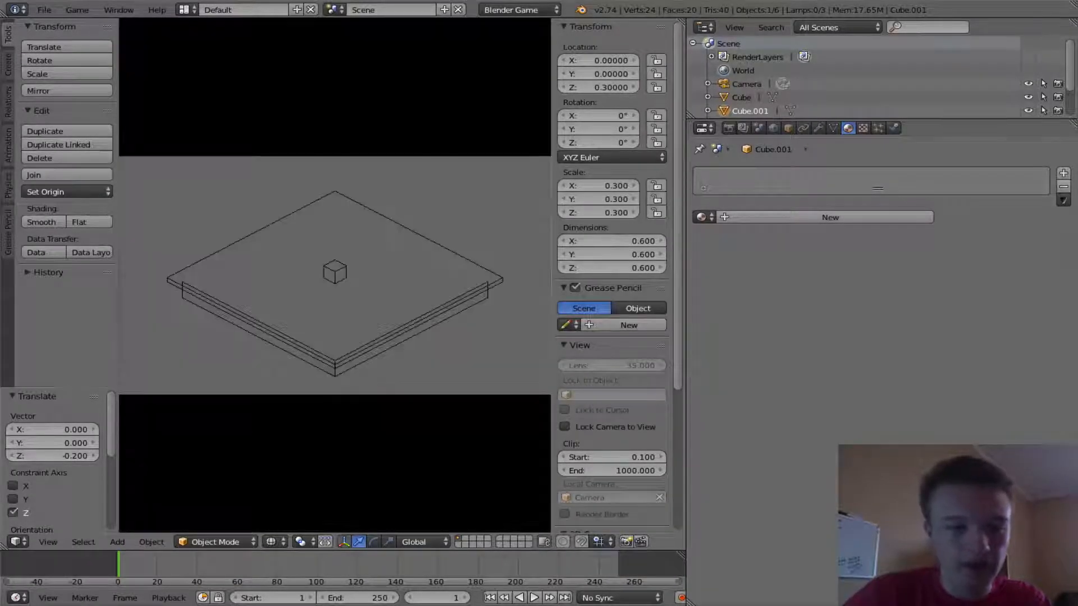
key(Escape)
click(270, 541)
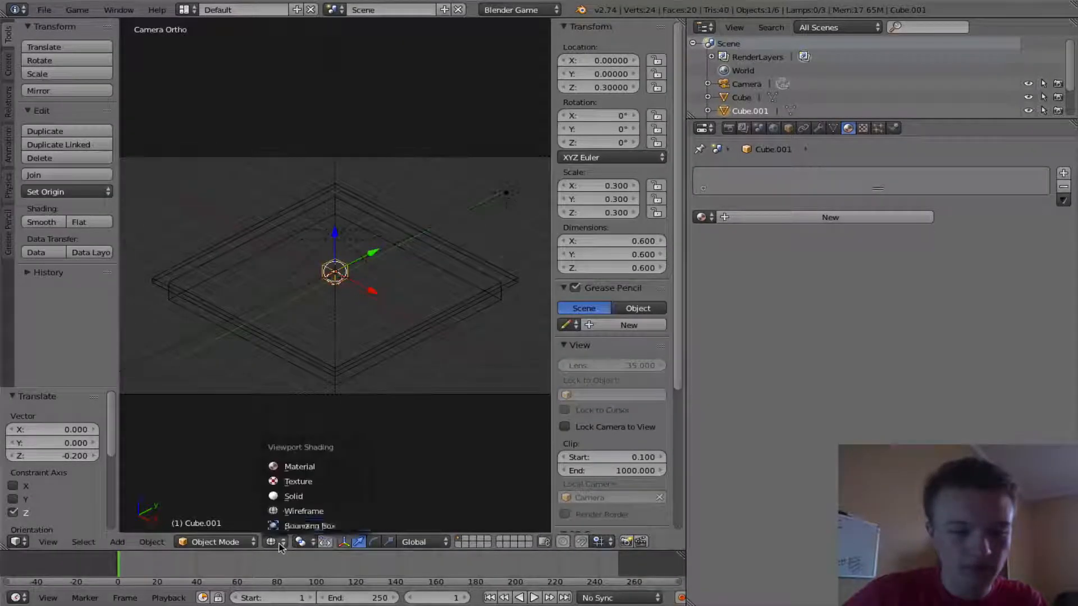
click(297, 466)
drag(117, 326, 1, 313)
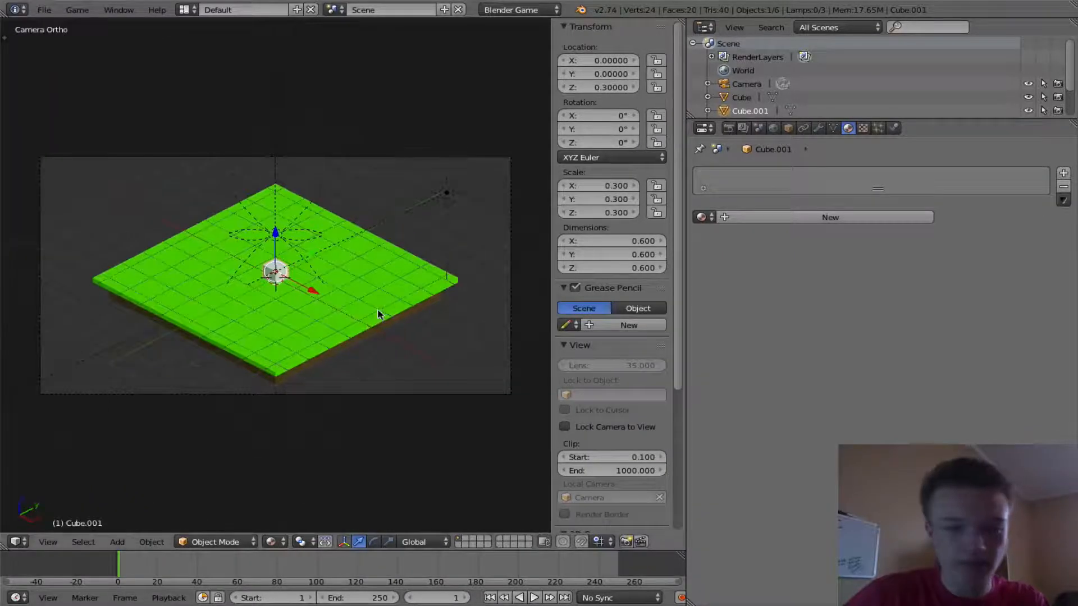
- Preview the game and inspect the scene settings and the sun lamp's properties
key(p)
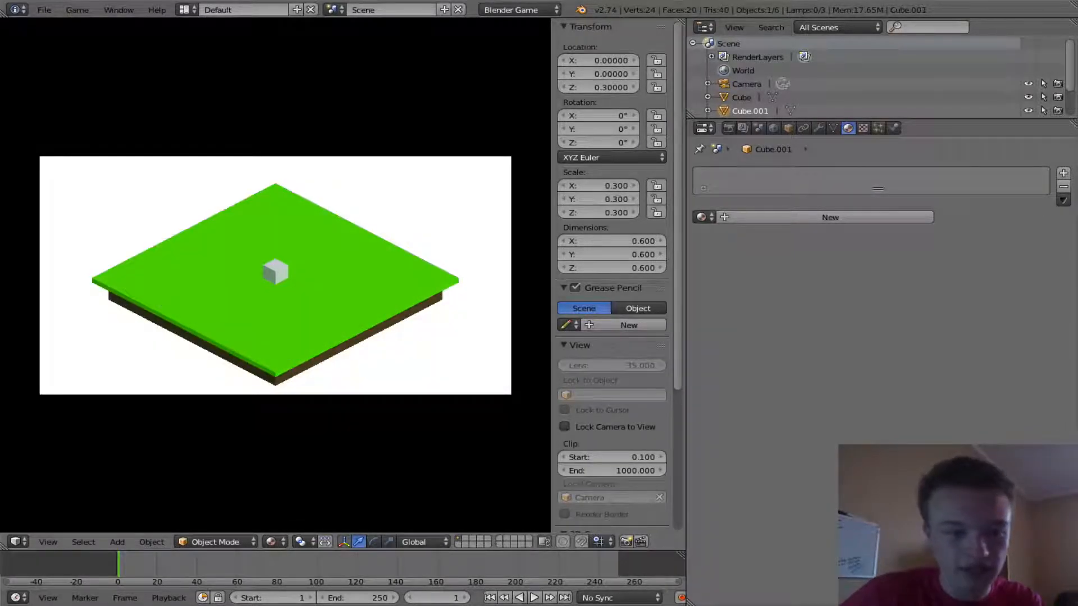
key(Escape)
right_click(304, 284)
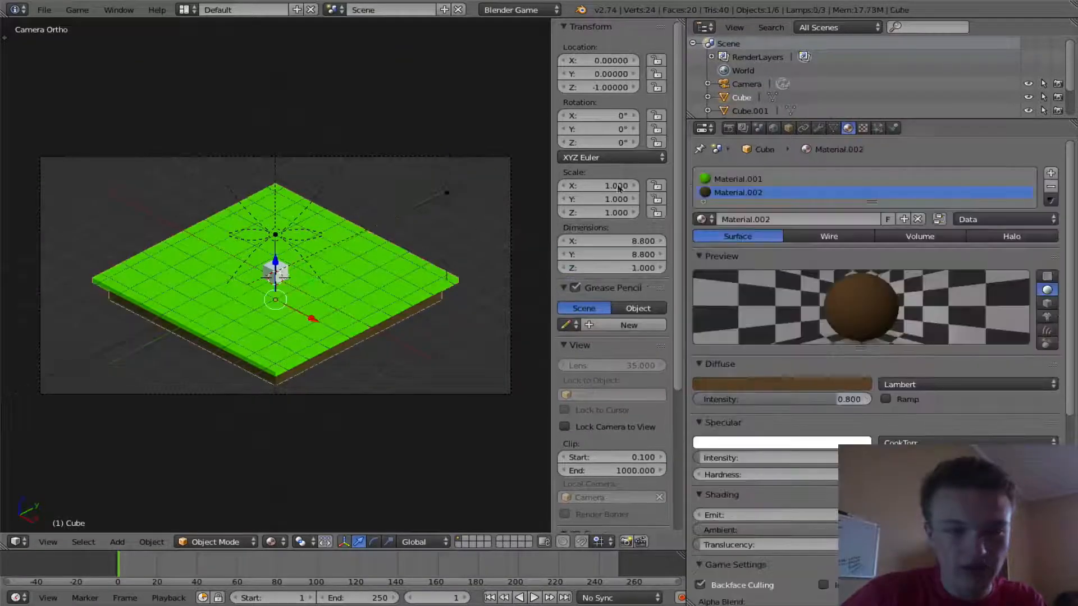
click(728, 128)
scroll(876, 337, down, 6)
scroll(876, 336, up, 6)
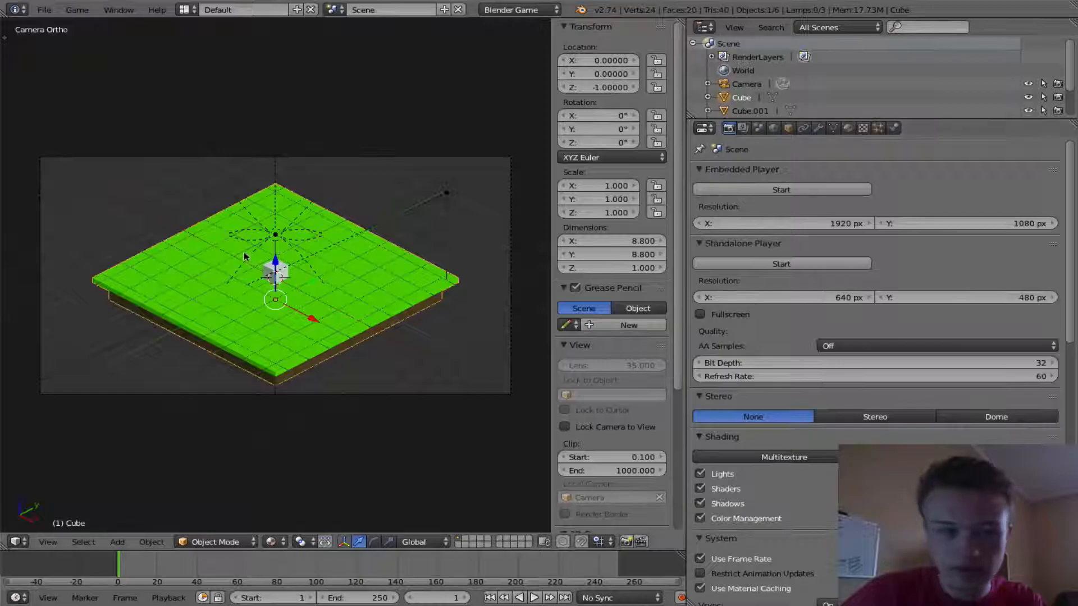
right_click(274, 235)
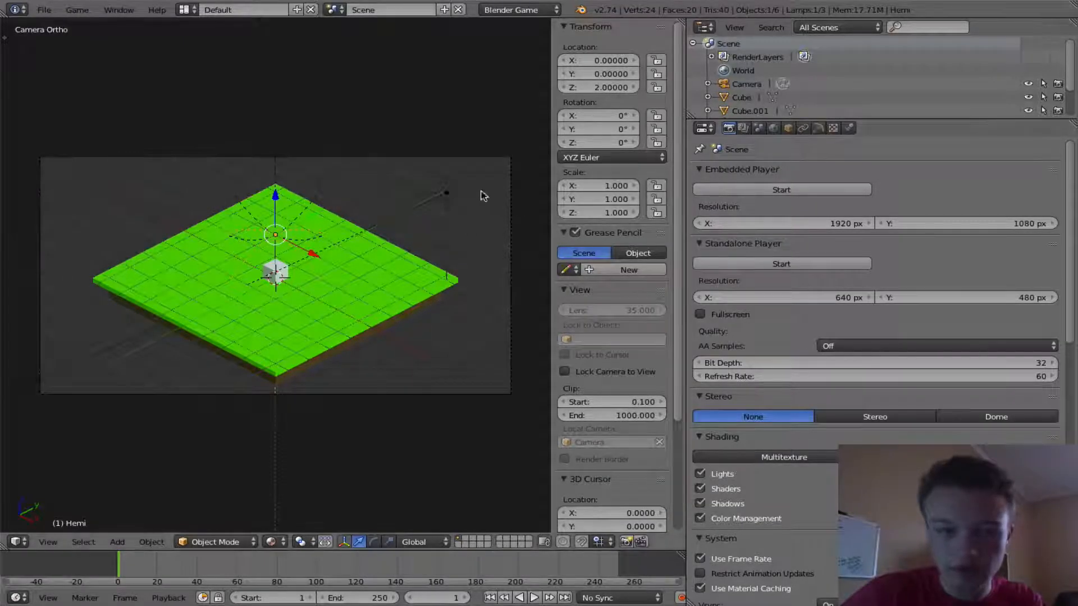
right_click(446, 192)
click(819, 128)
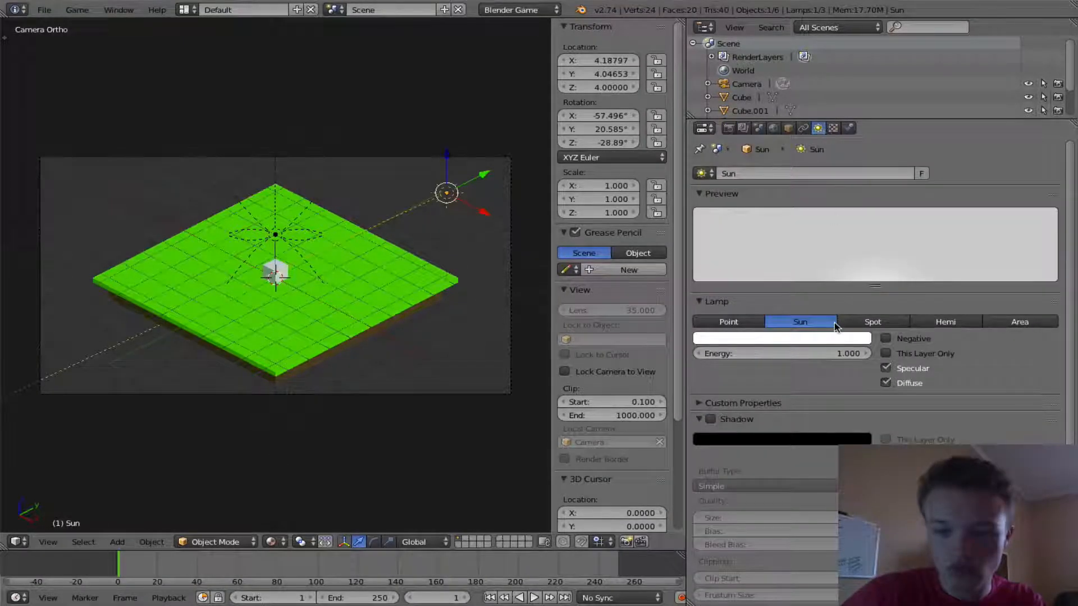
scroll(386, 261, up, 1)
scroll(385, 261, down, 1)
key(p)
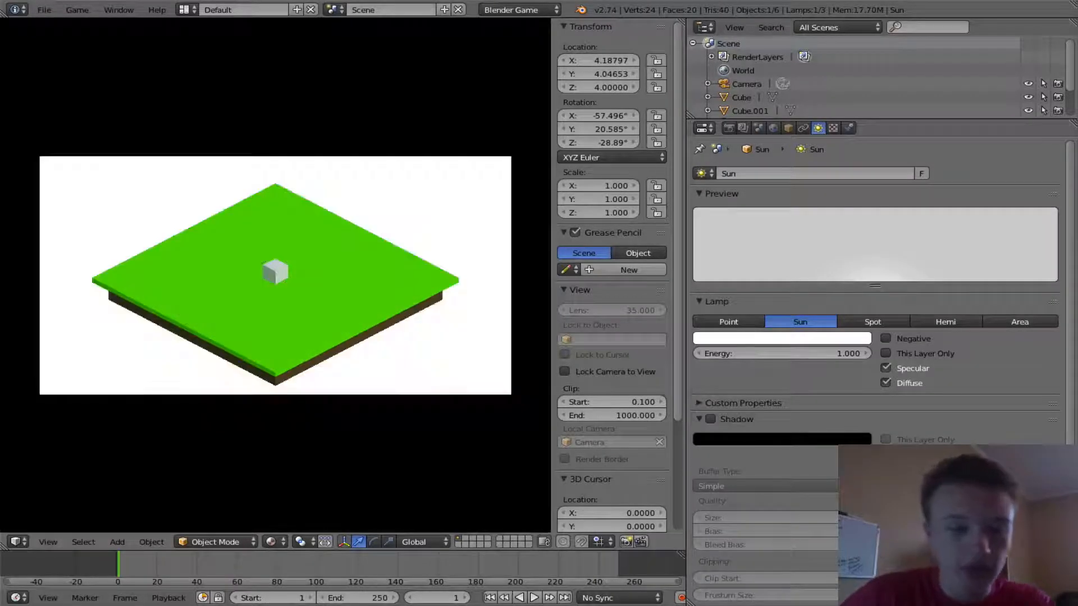
key(Escape)
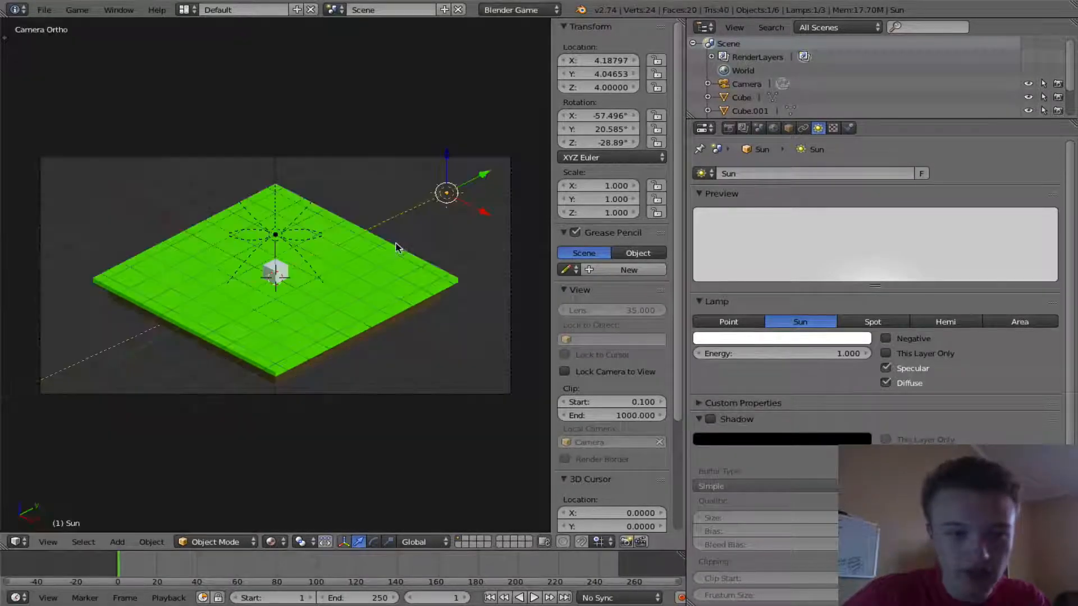
- Enable shadows on the sun lamp and preview the game
click(711, 420)
key(p)
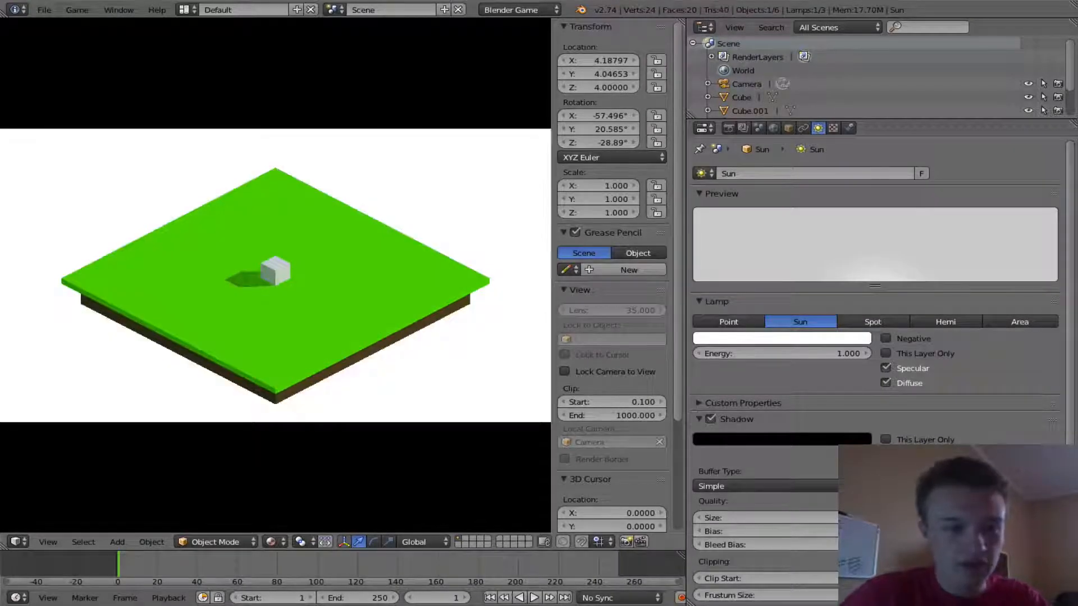
key(Escape)
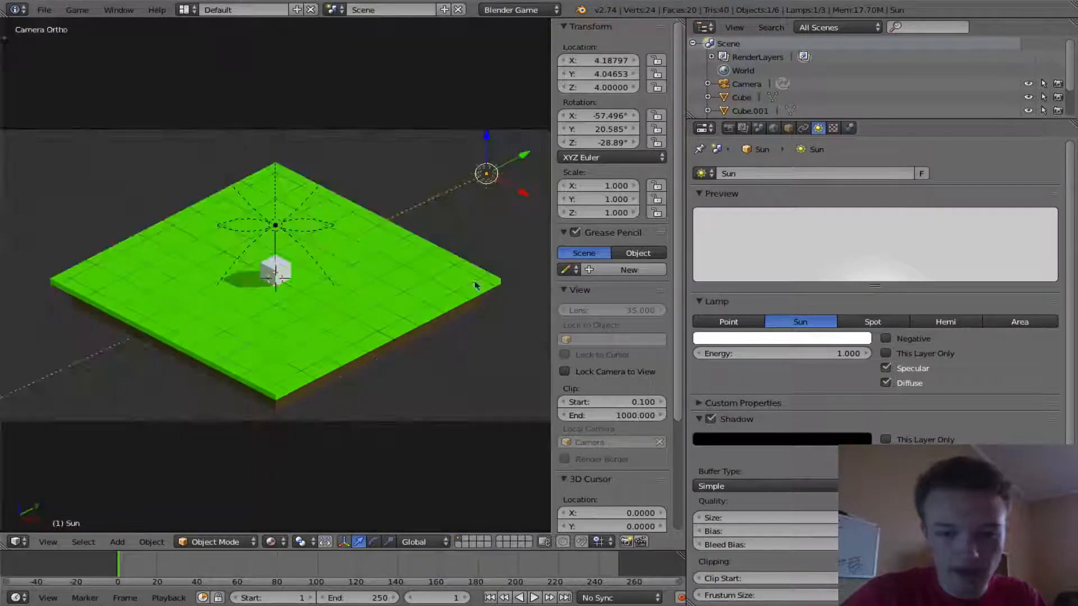
- Try the Variance shadow buffer type and preview the game
click(762, 486)
click(752, 455)
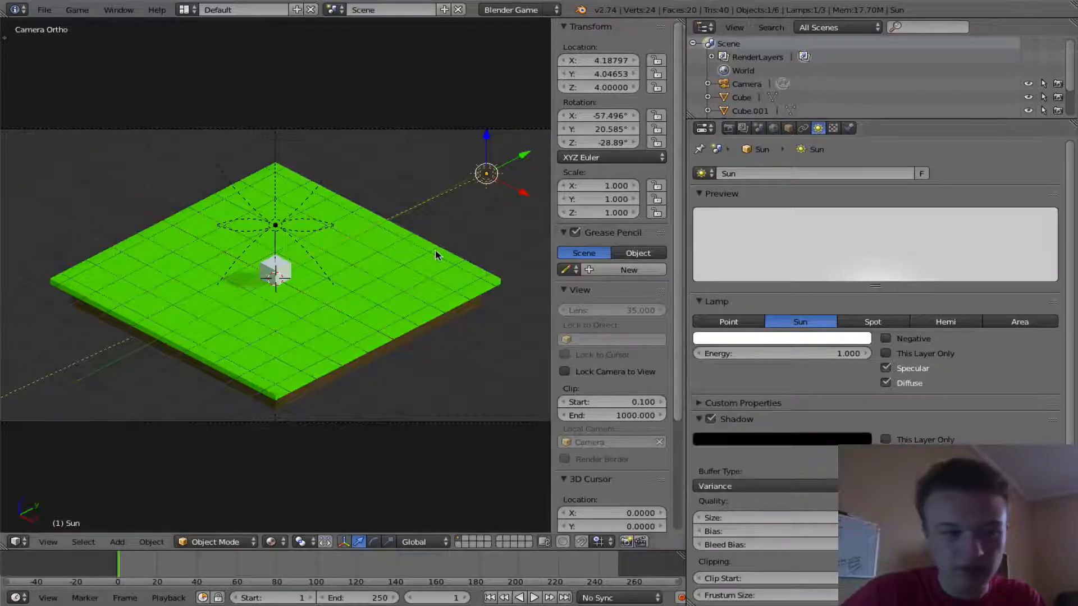
key(p)
key(Escape)
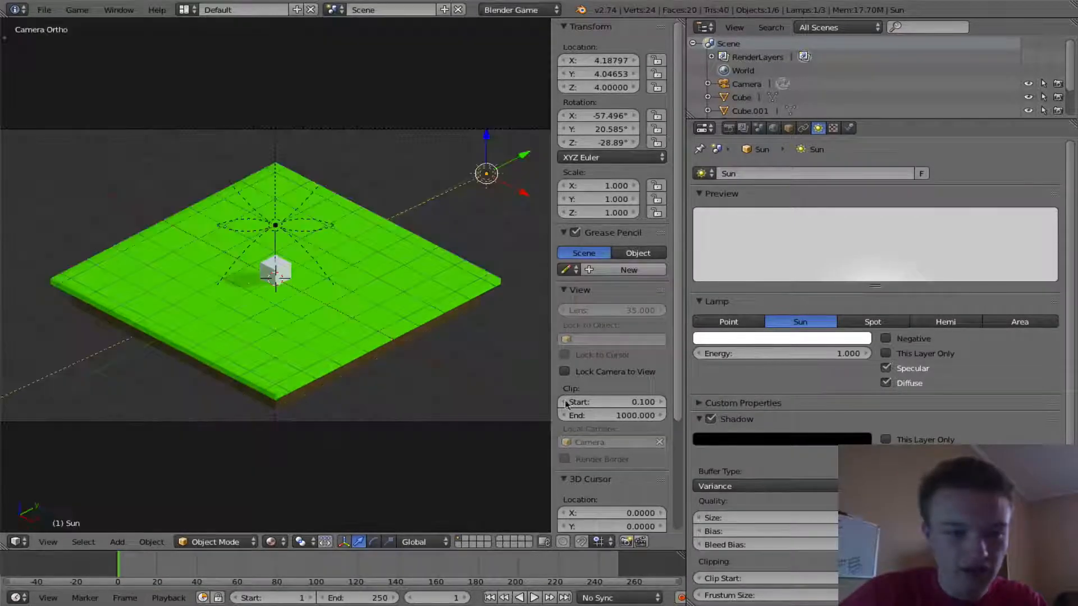
- Set the shadow buffer type back to Simple and preview the game
click(764, 487)
click(737, 475)
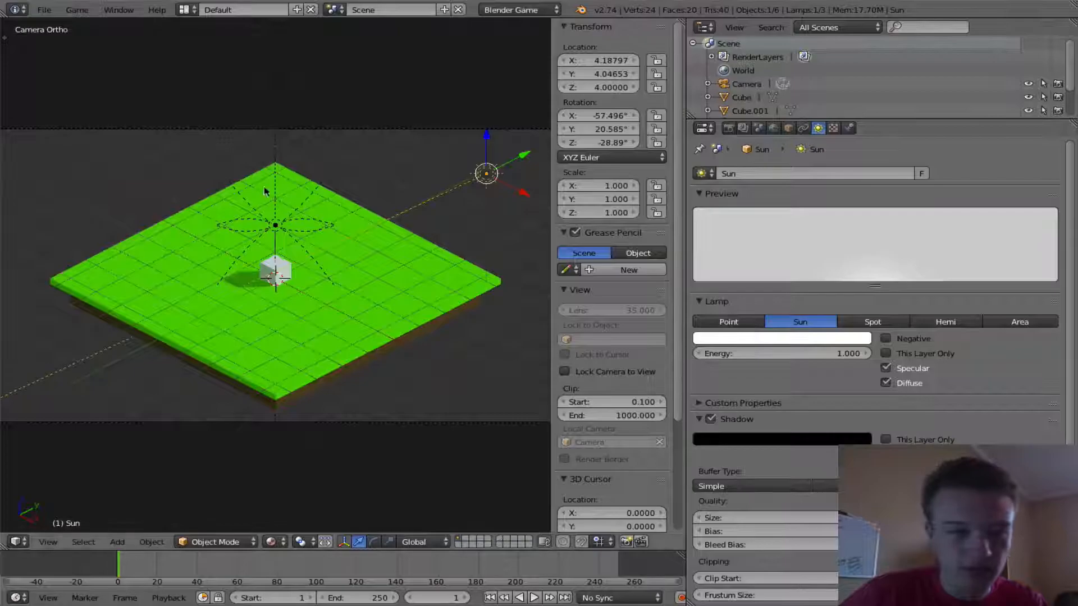
key(p)
key(Escape)
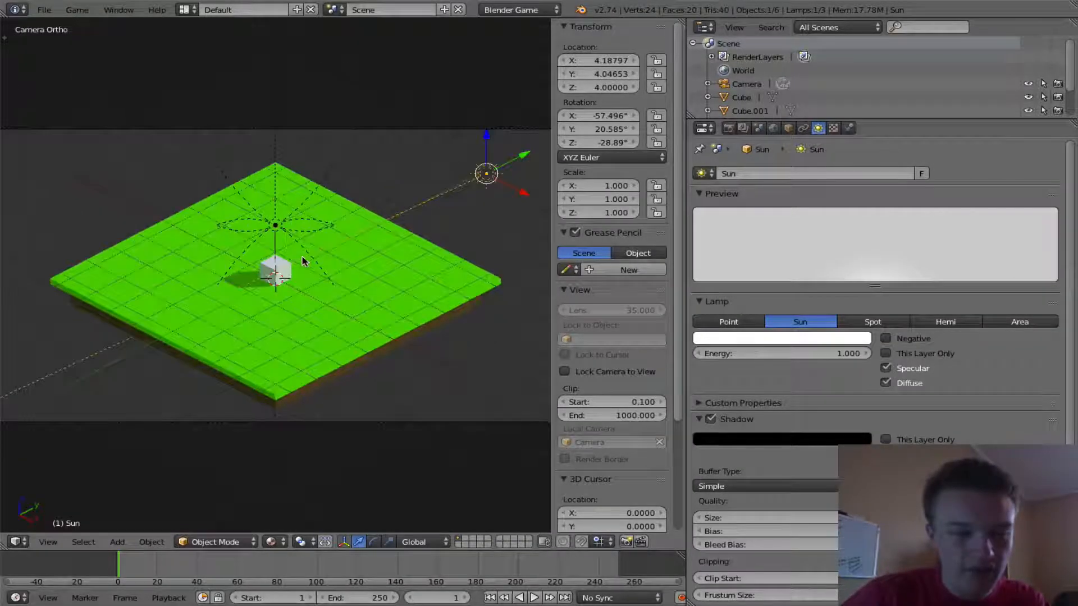
- Select the small cube and turn the enlarged bottom area into a Logic Editor
right_click(277, 272)
drag(329, 551, 895, 412)
click(15, 597)
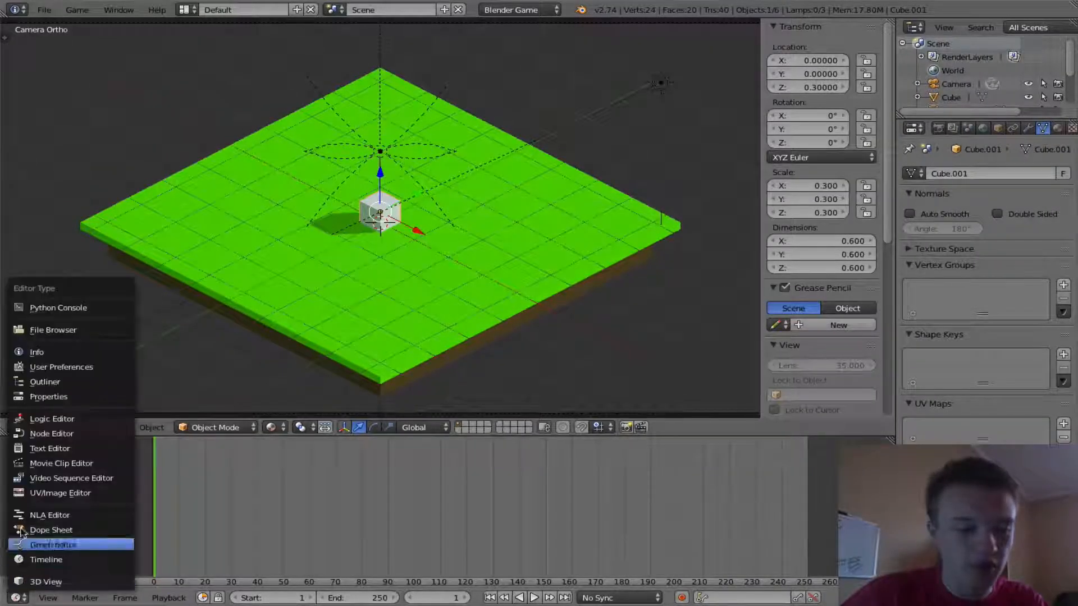
click(33, 421)
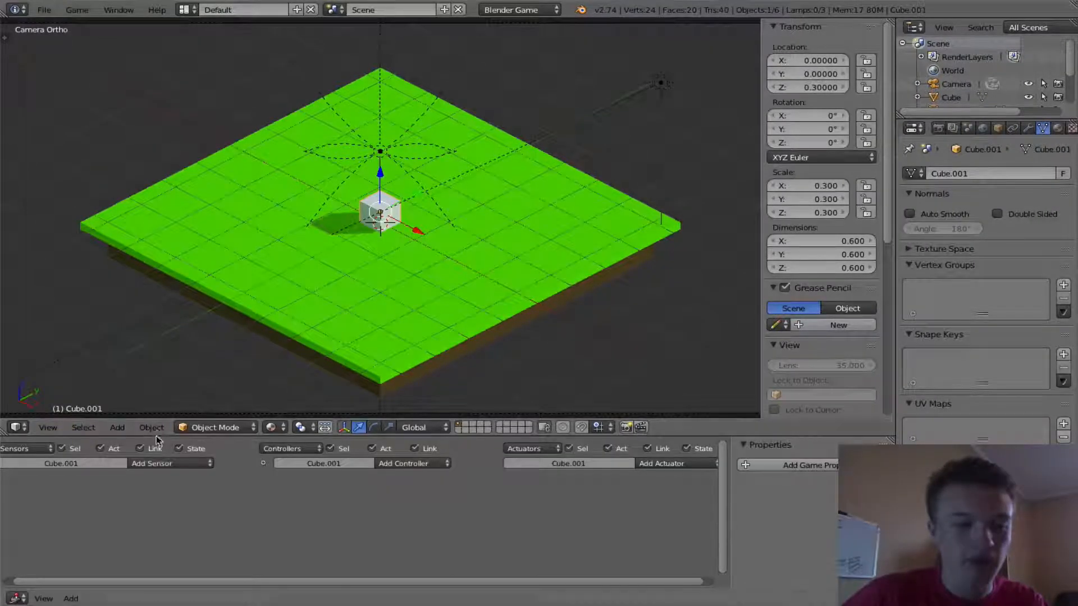
drag(160, 438, 186, 359)
scroll(218, 433, down, 2)
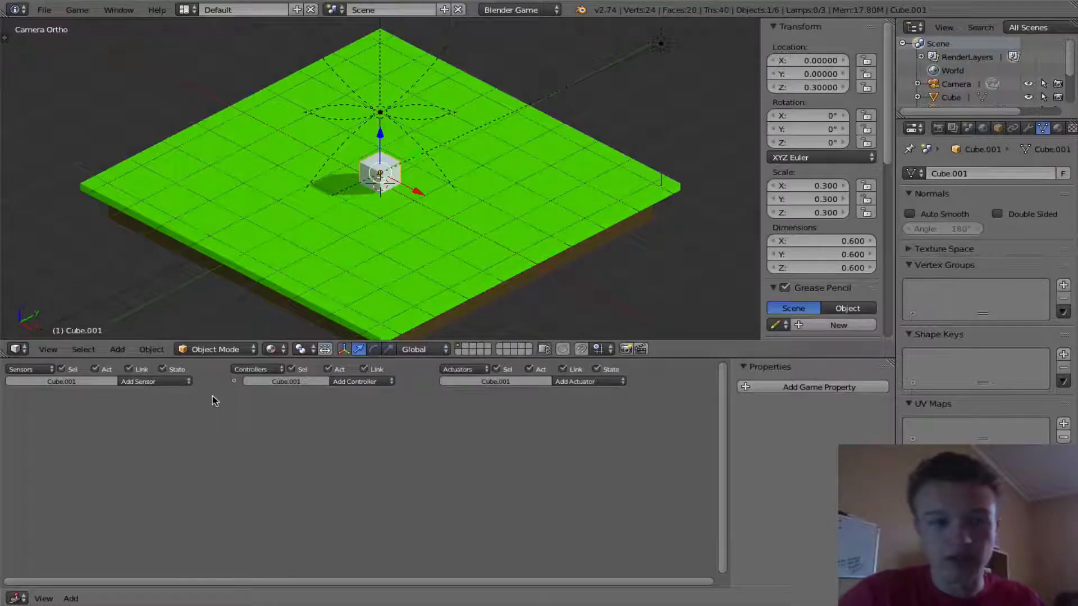
- Add a Keyboard sensor to the cube
click(140, 384)
click(153, 448)
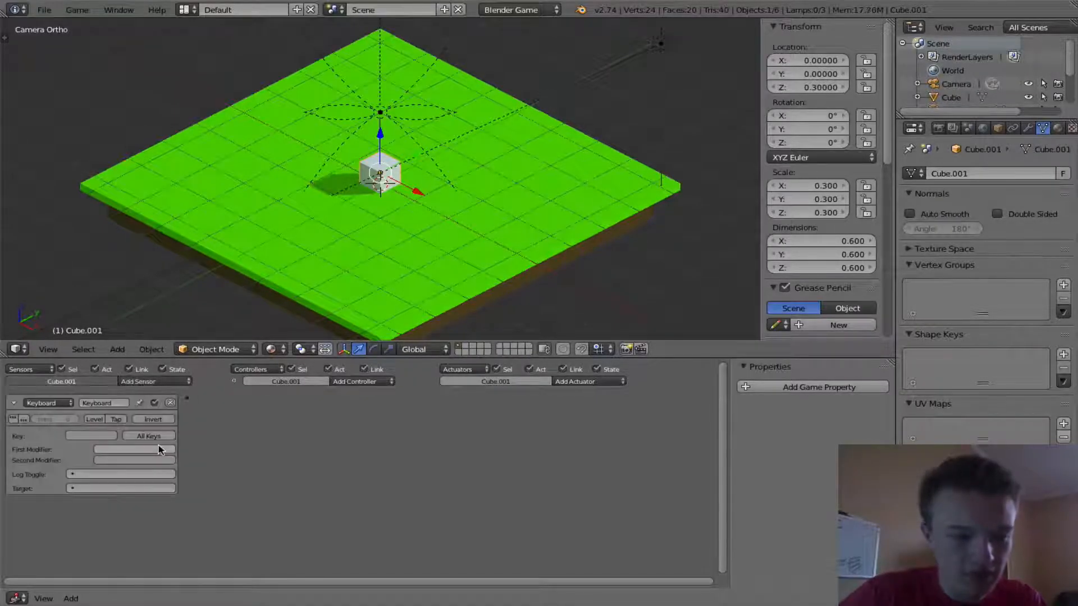
- Add a second Keyboard sensor and two Motion actuators to the cube
click(164, 381)
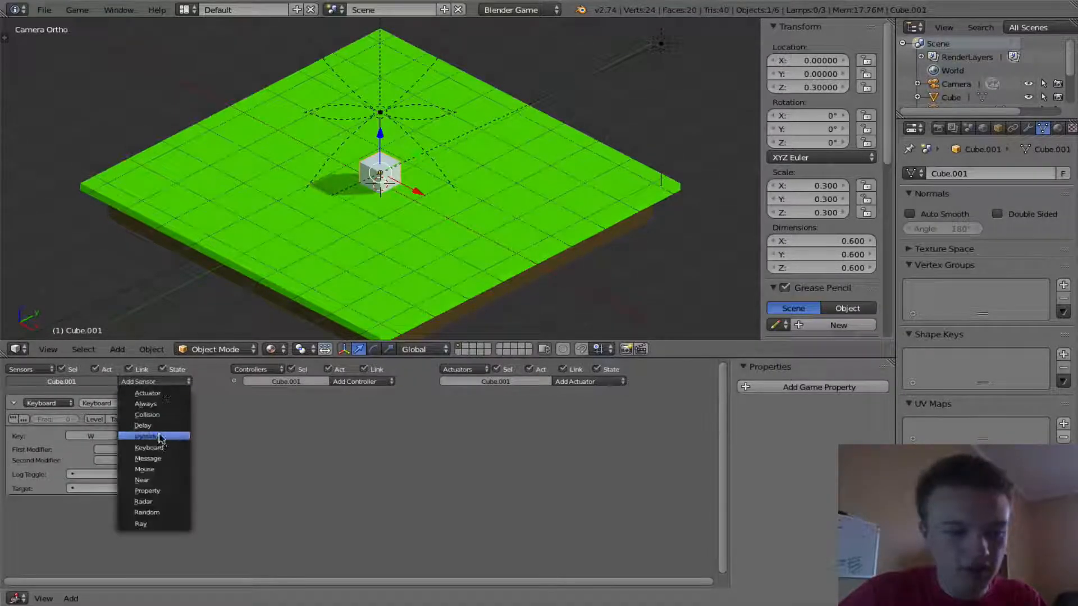
click(161, 447)
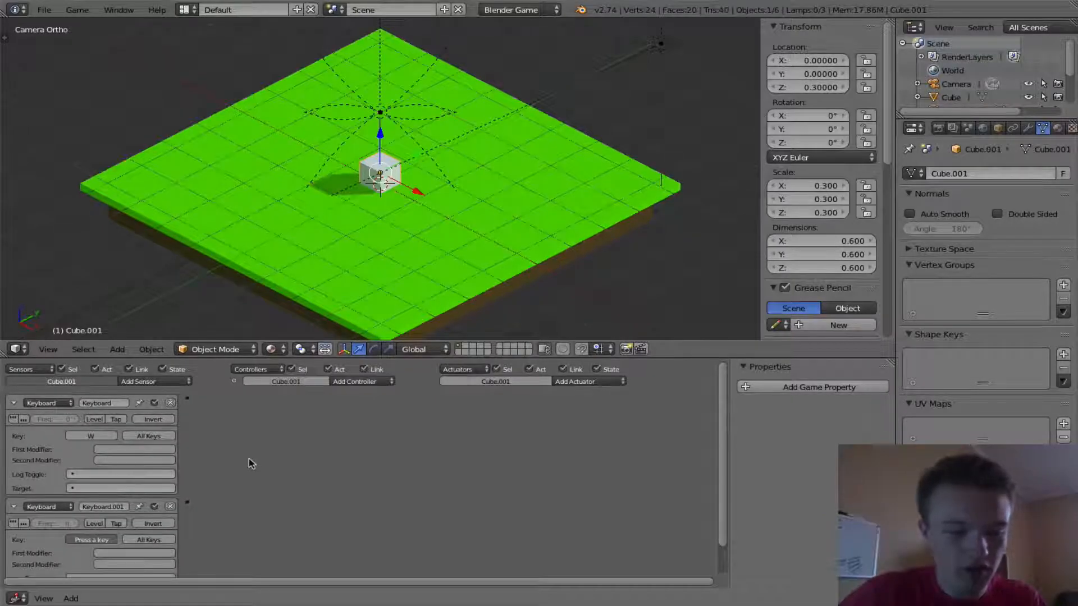
click(566, 382)
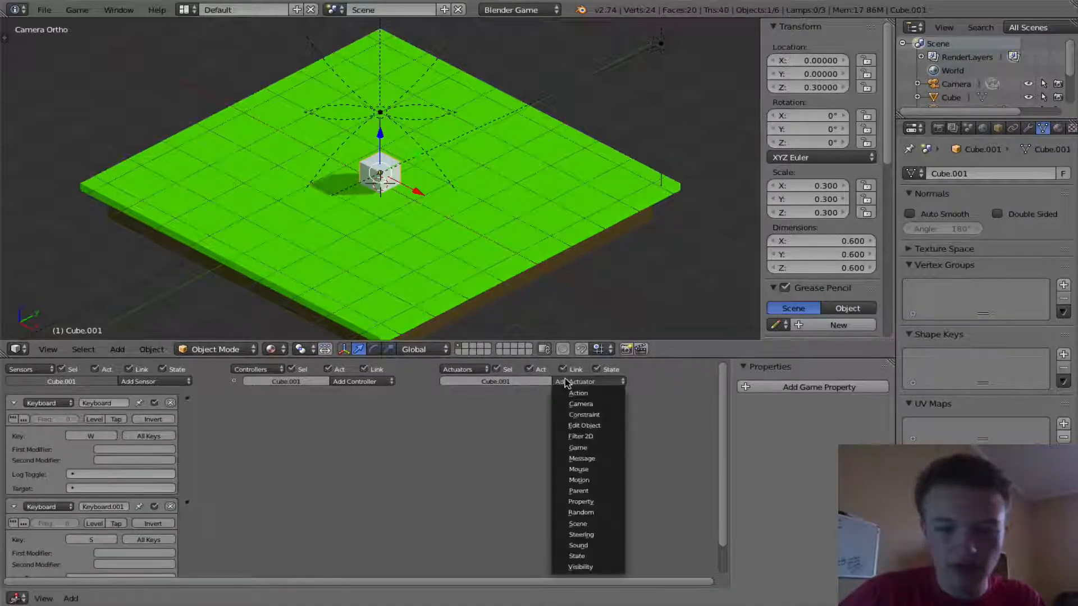
click(583, 480)
click(575, 384)
click(579, 480)
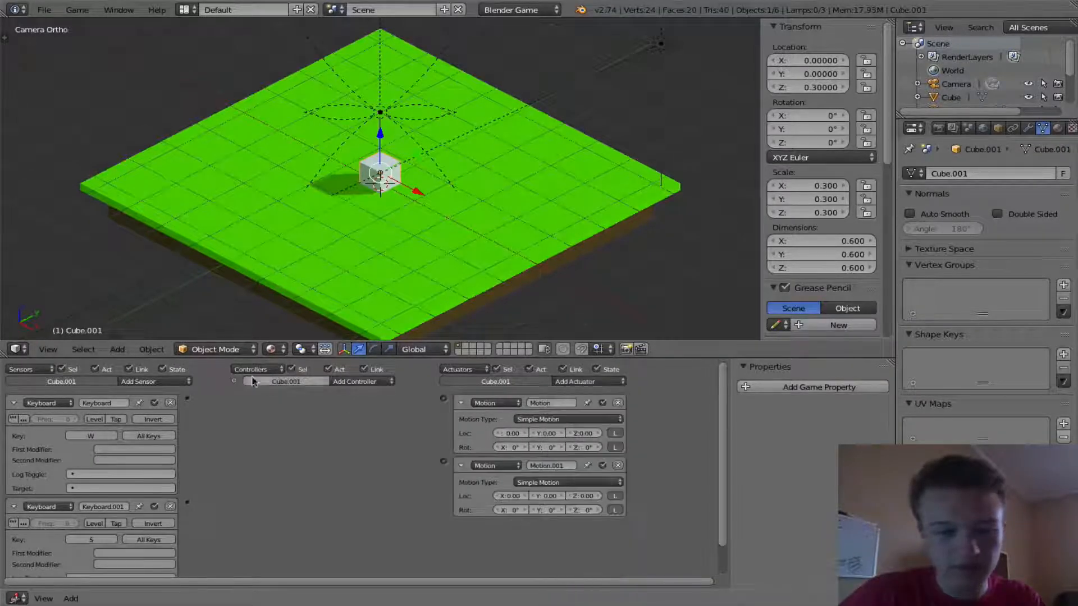
- Link each Keyboard sensor through an And controller to its own Motion actuator, with Y location 0.10 and -0.10
drag(471, 402, 443, 402)
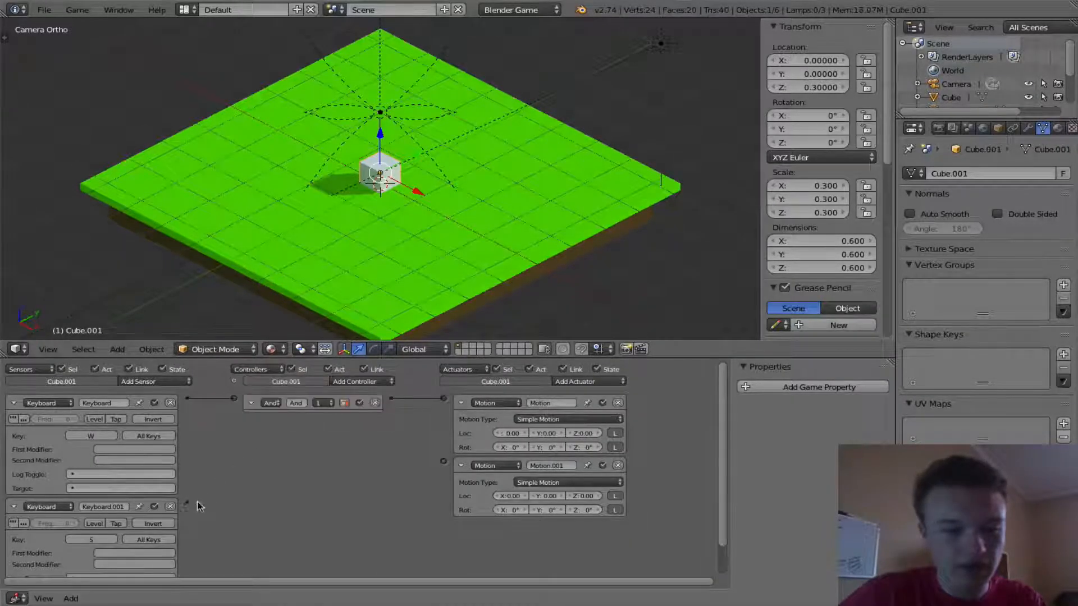
drag(366, 473, 443, 461)
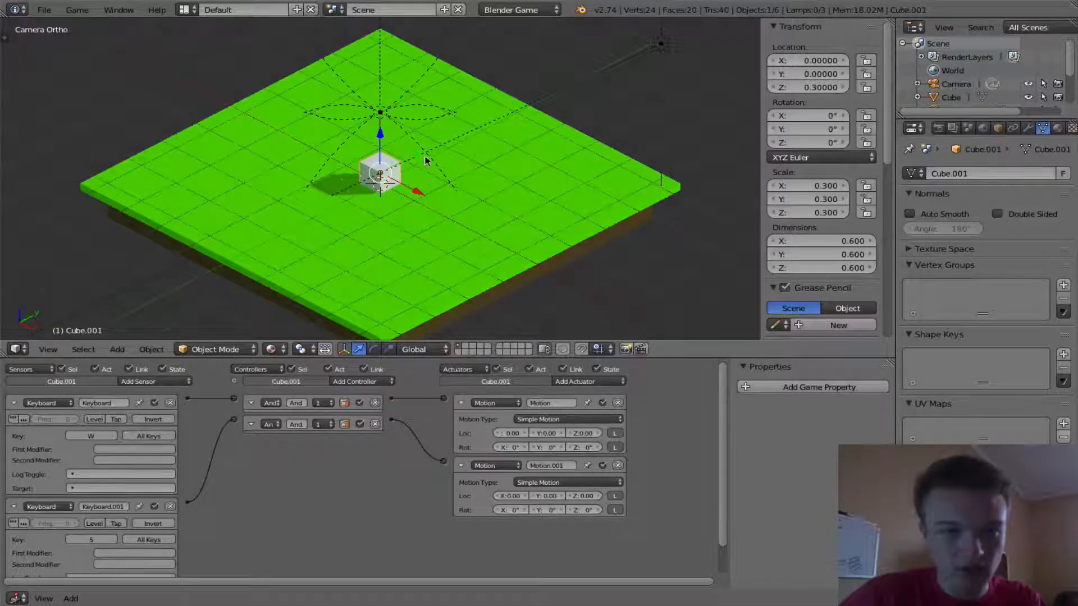
key(z)
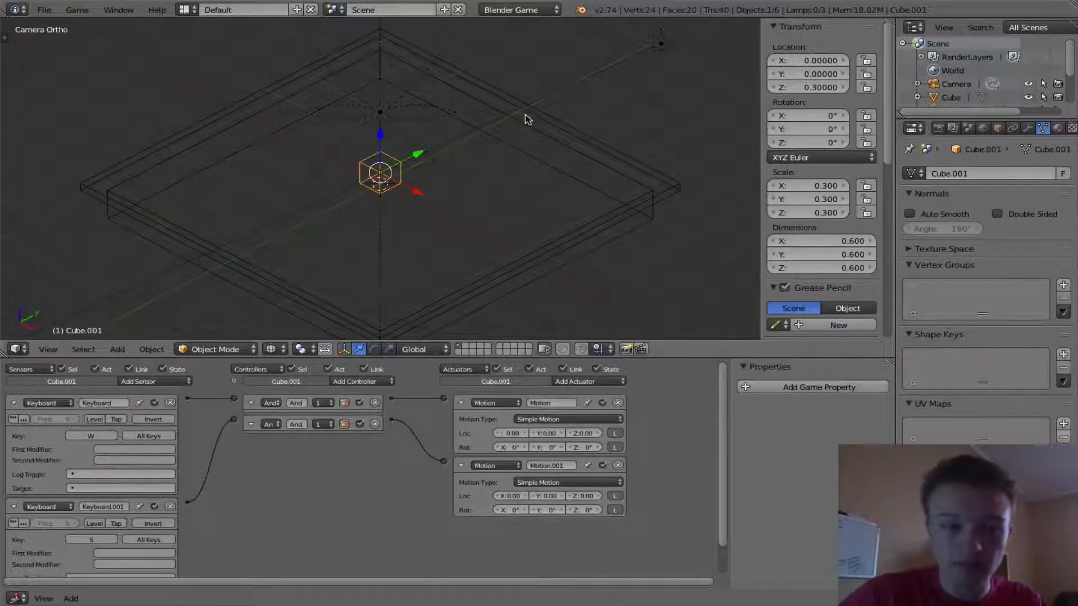
key(z)
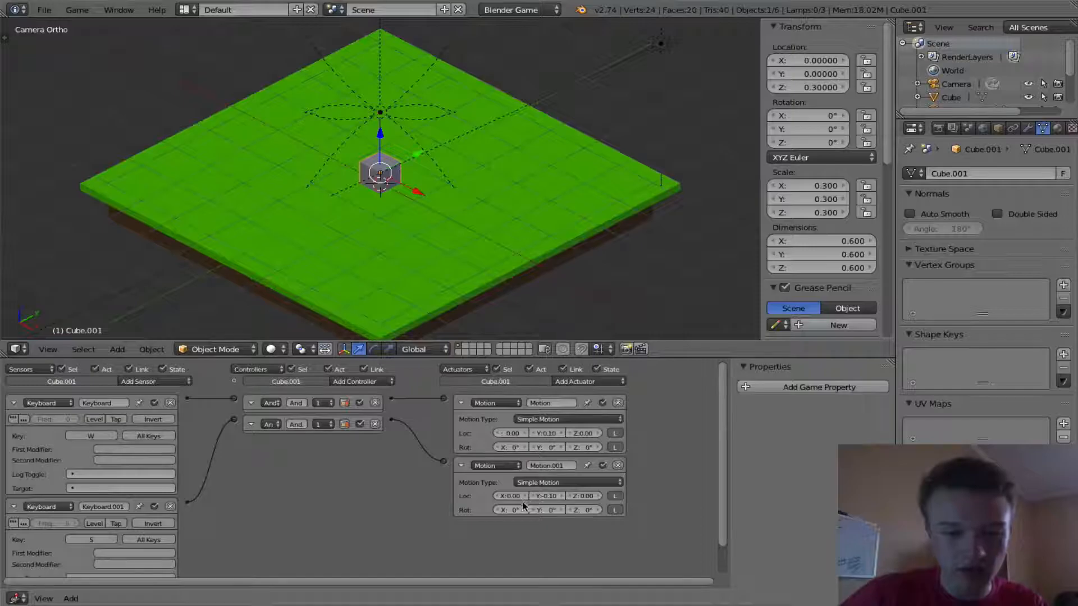
- Preview the game briefly
key(p)
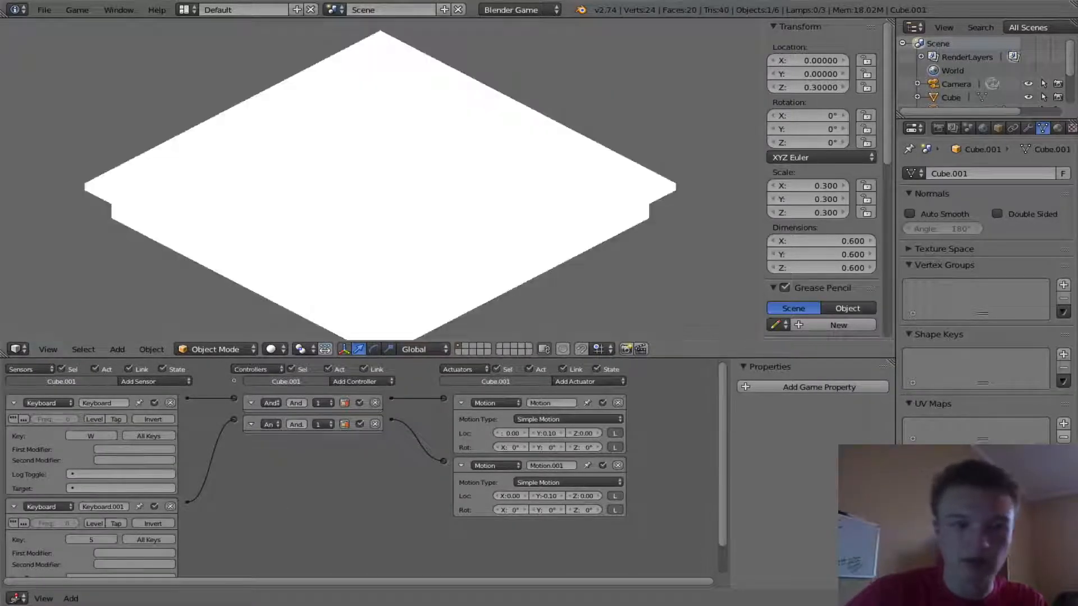
key(Escape)
key(z)
click(310, 286)
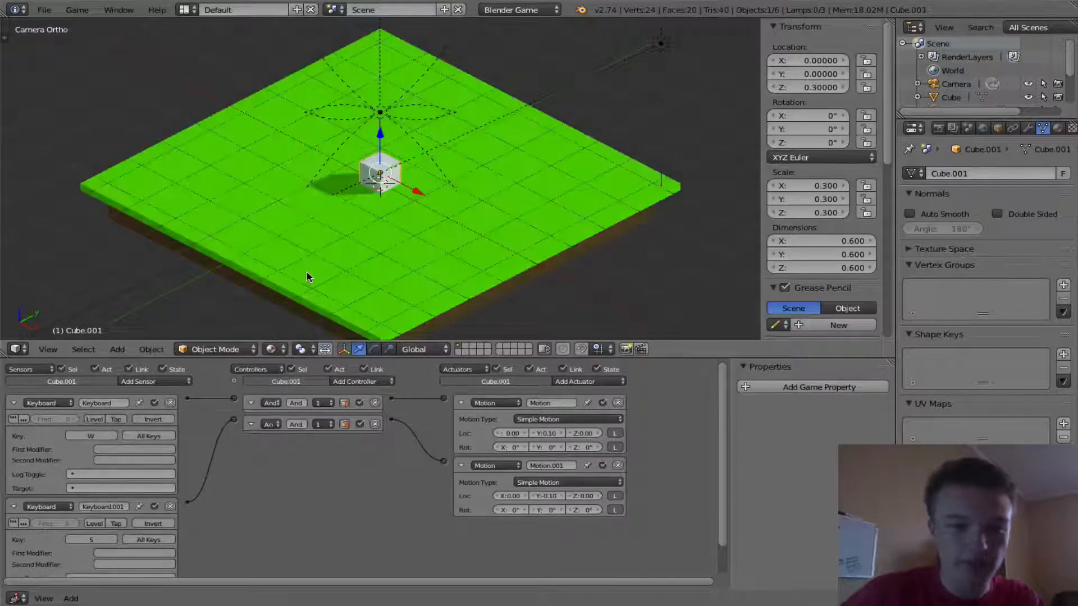
- Play the game, moving the cube forward and backward with W and S
key(p)
key(w)
key(s)
key(w)
key(s)
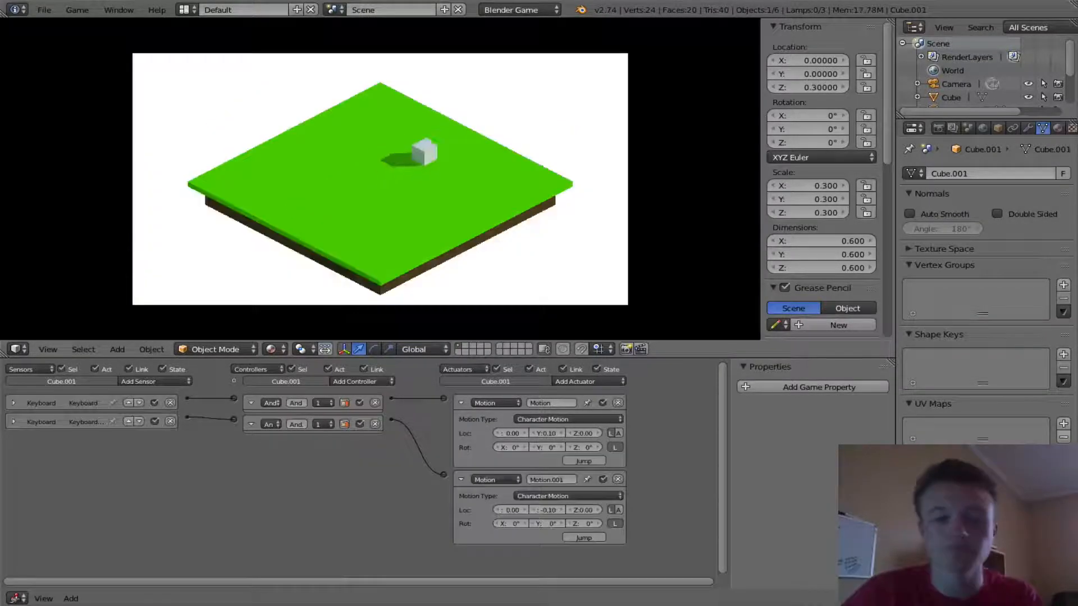
key(s)
key(w)
key(s)
key(w)
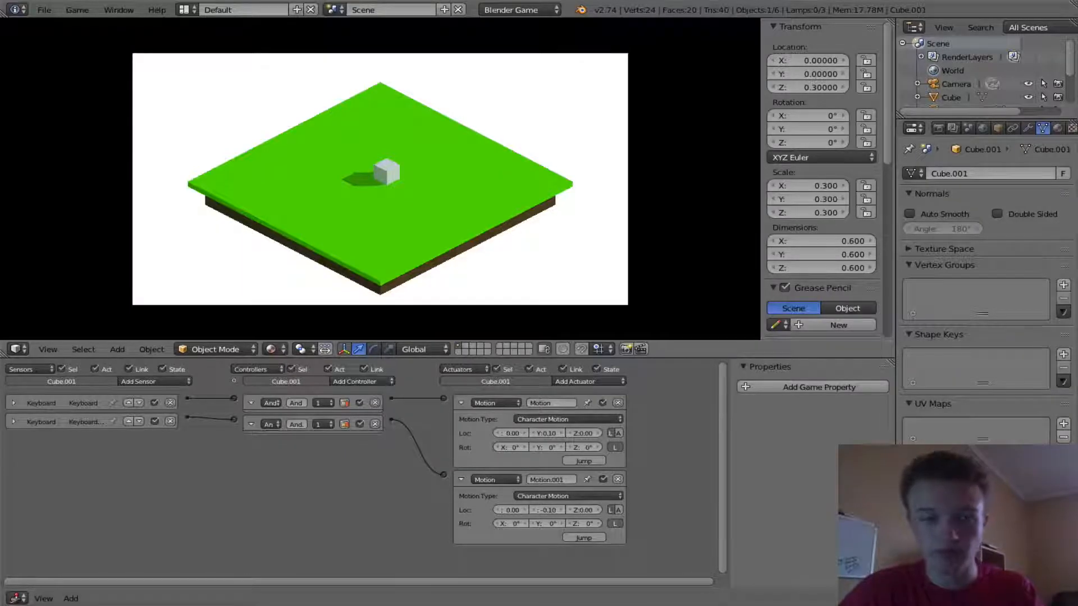
key(Escape)
- Parent the camera to the player cube using Object parenting
right_click(526, 53)
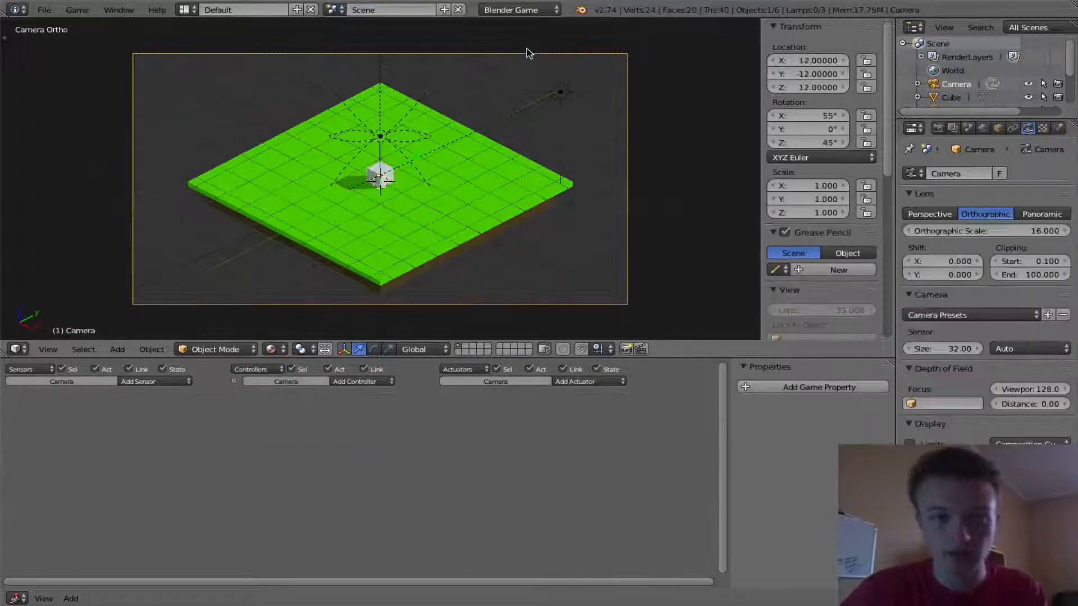
scroll(423, 137, up, 1)
right_click(371, 167)
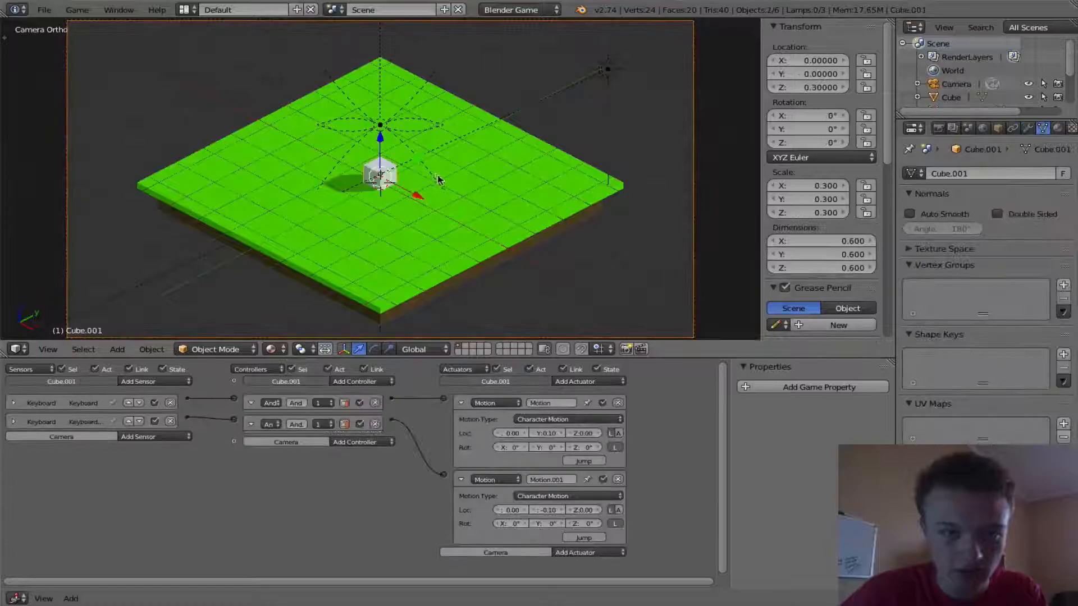
key(ctrl+p)
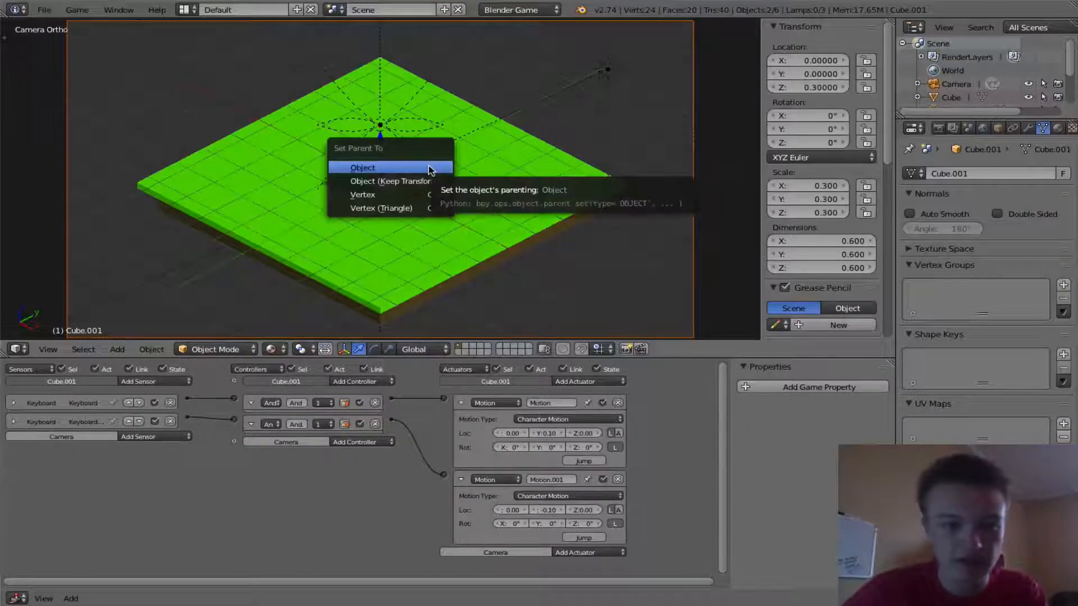
click(412, 170)
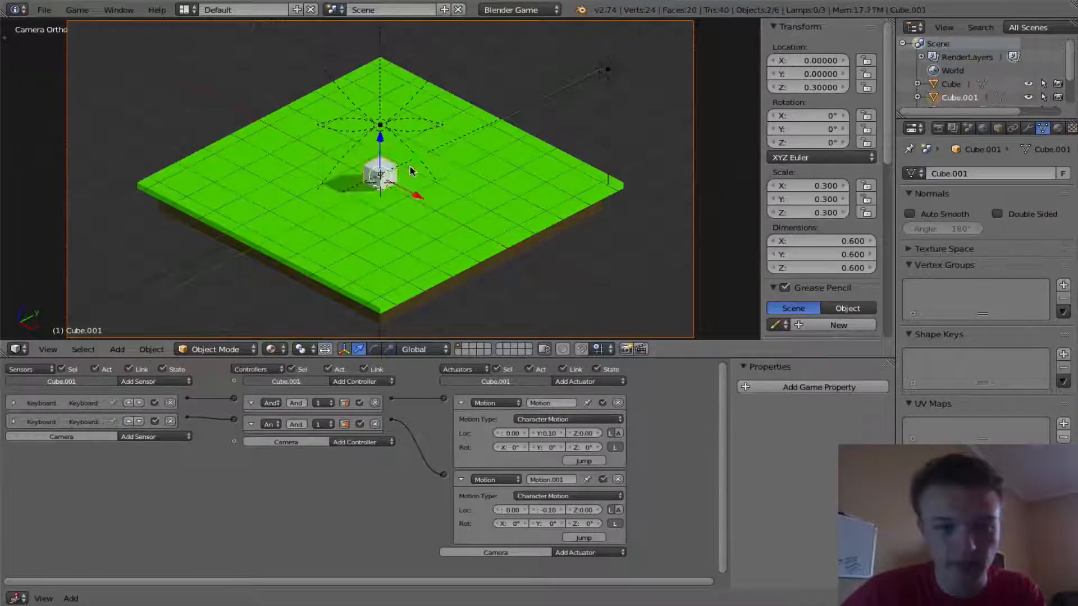
- Play the game to test the camera following the cube with W and S
key(p)
key(w)
key(s)
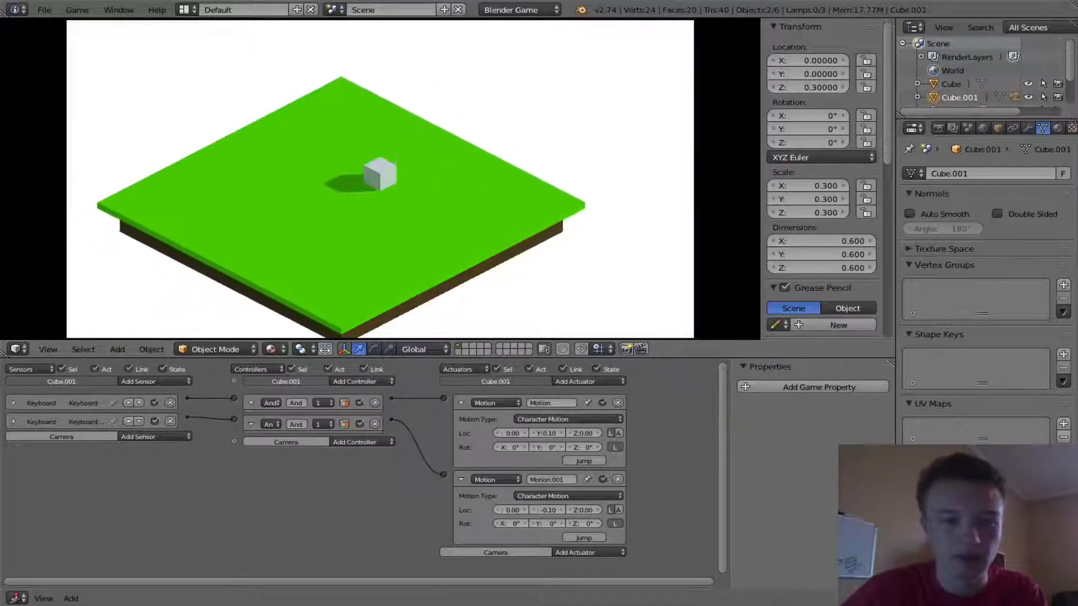
key(w)
key(s)
key(w)
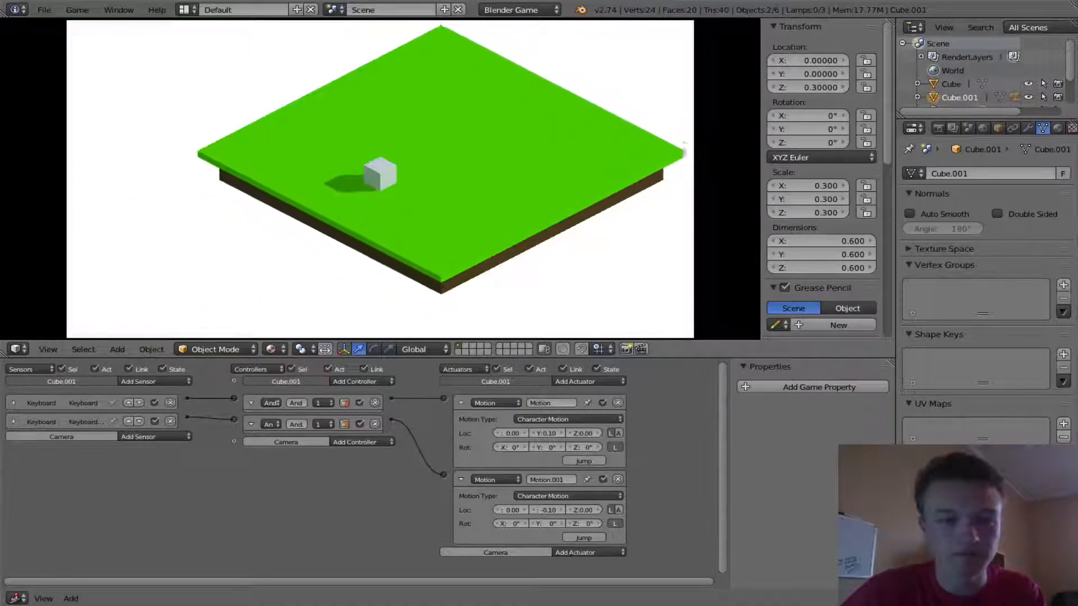
key(Escape)
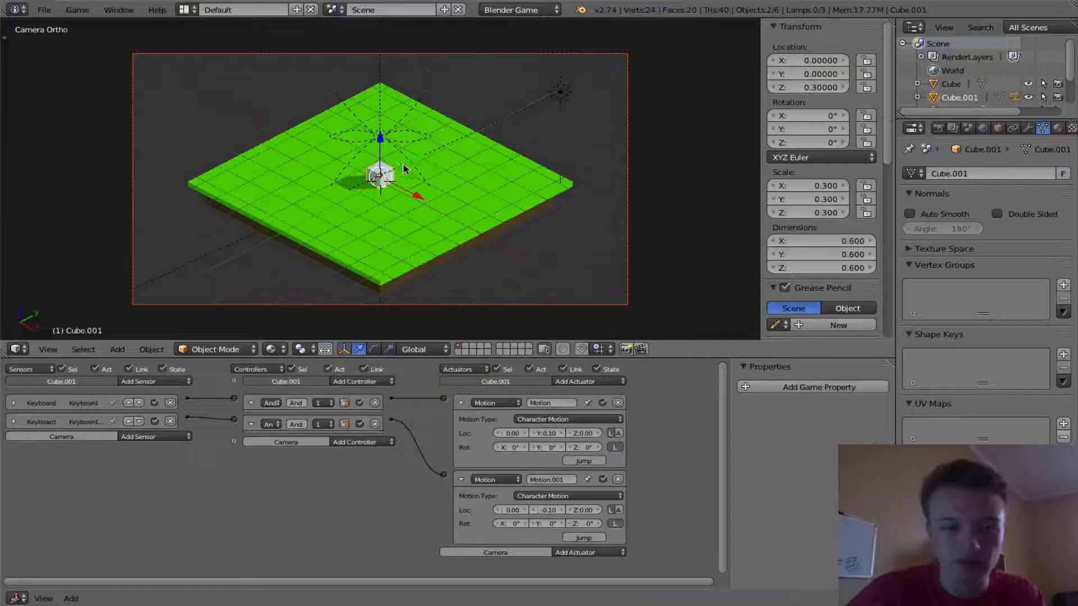
- Set the cube's physics type to Rigid Body
click(560, 91)
click(382, 174)
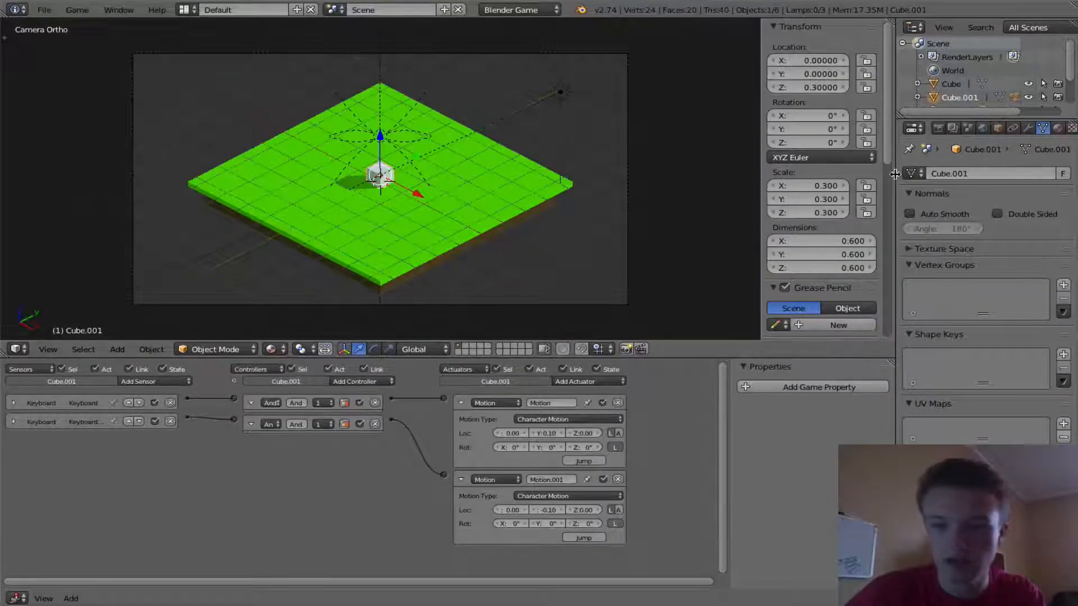
drag(894, 174, 812, 174)
click(1020, 128)
click(923, 190)
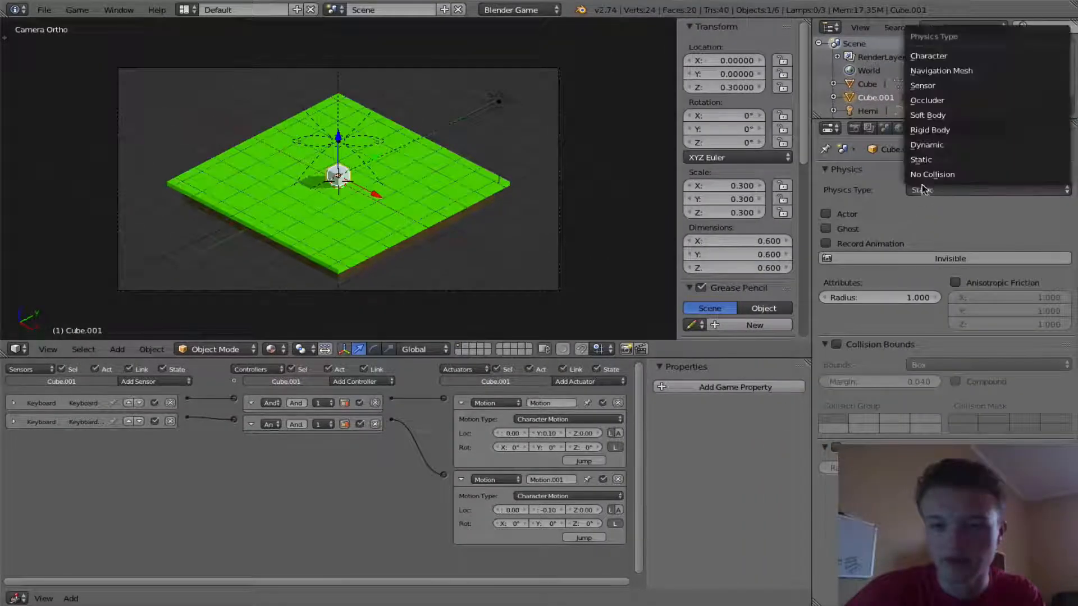
click(955, 128)
- Play the game to test the rigid-body cube's movement
key(p)
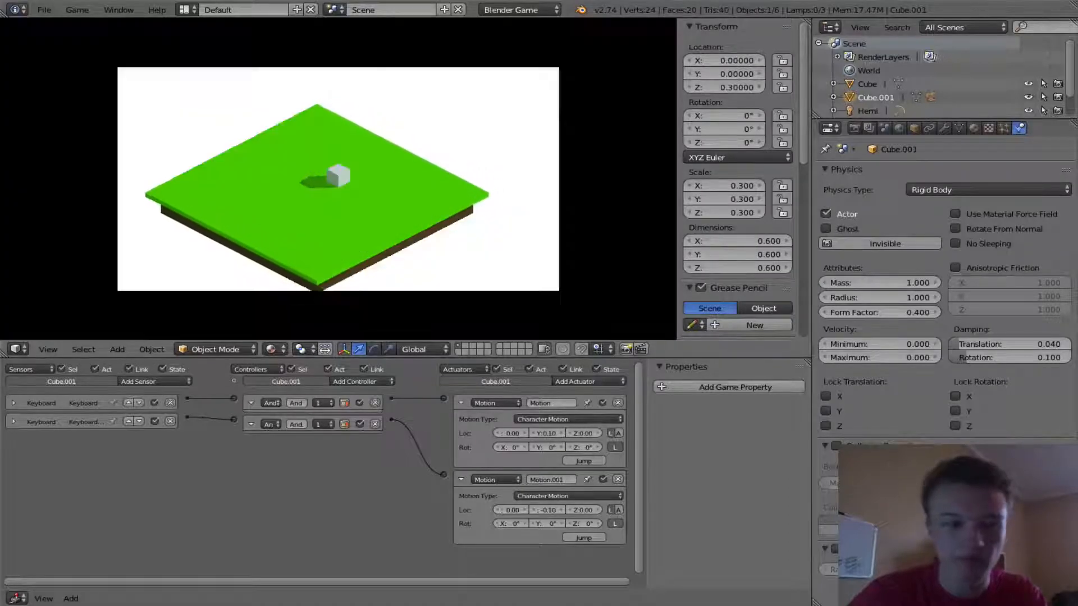
key(s)
key(w)
key(s)
key(s)
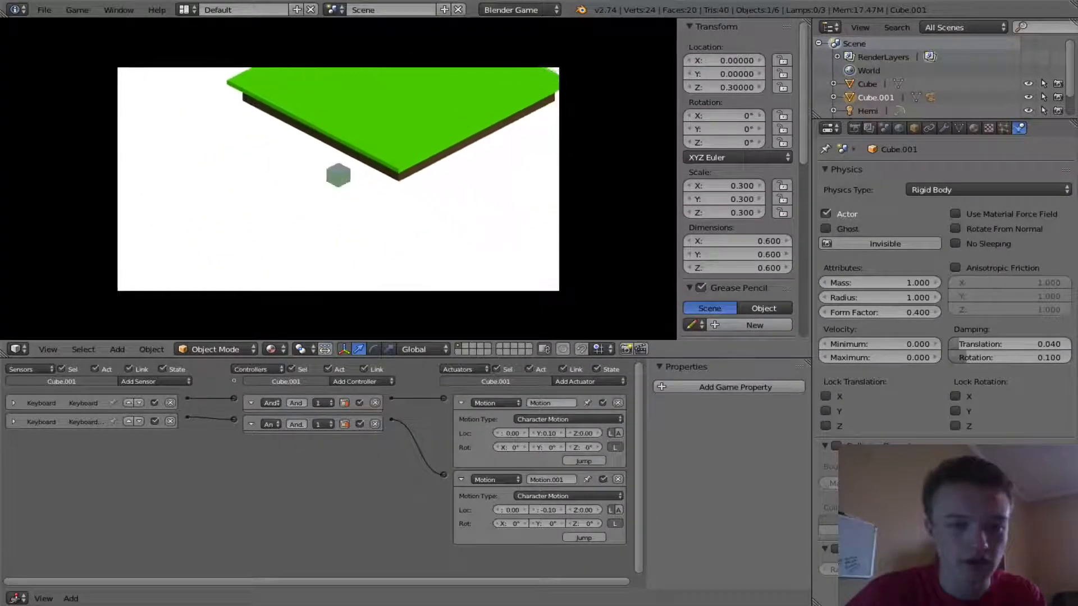
key(Escape)
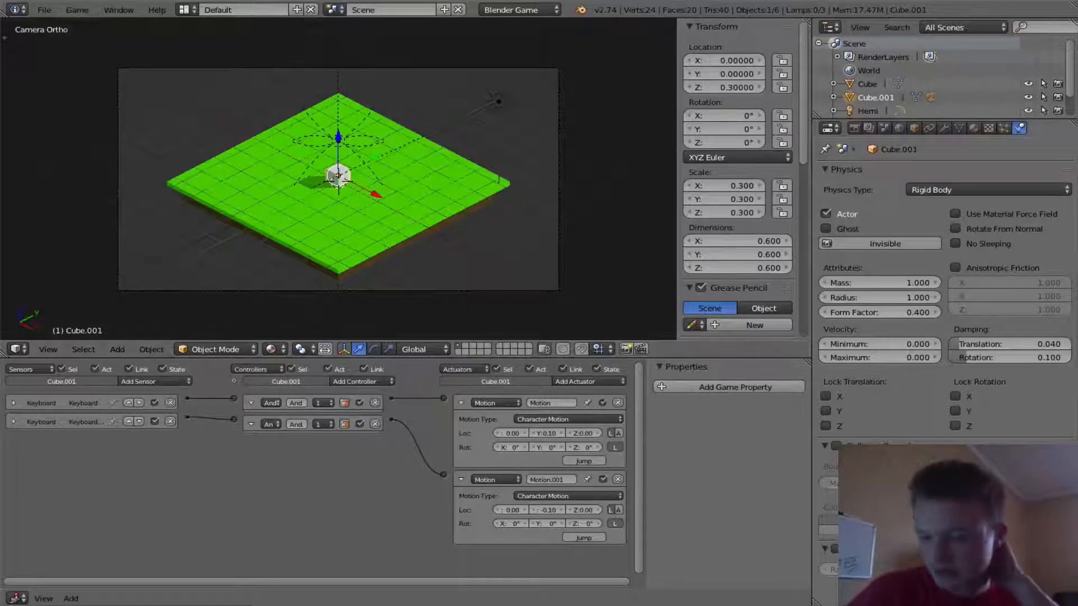
- Play the game again, driving the cube back and forth with W and S
key(p)
key(w)
key(s)
key(w)
key(s)
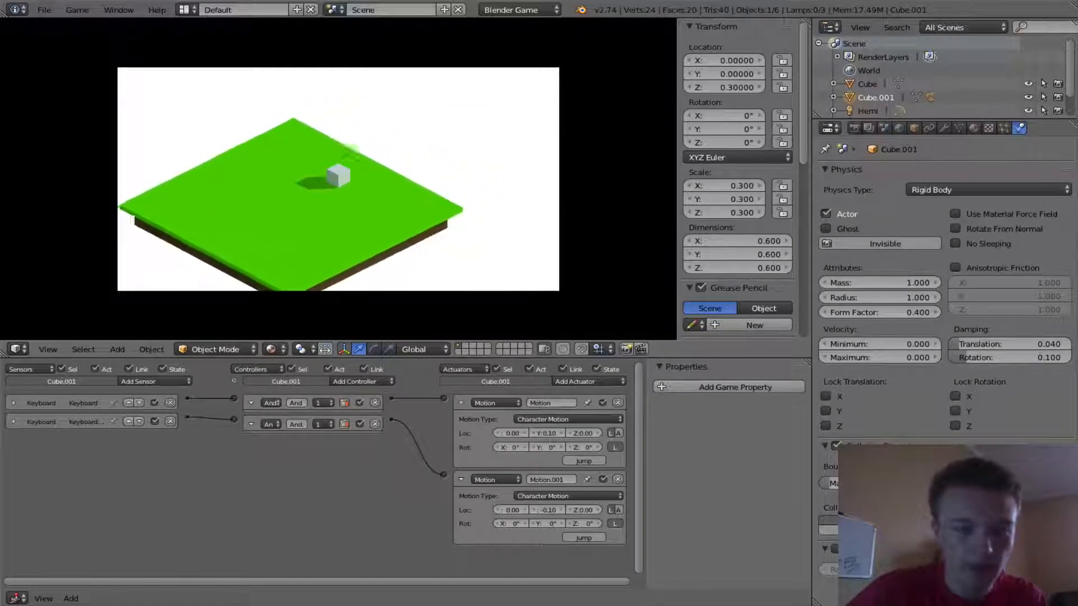
key(w)
key(s)
key(w)
key(s)
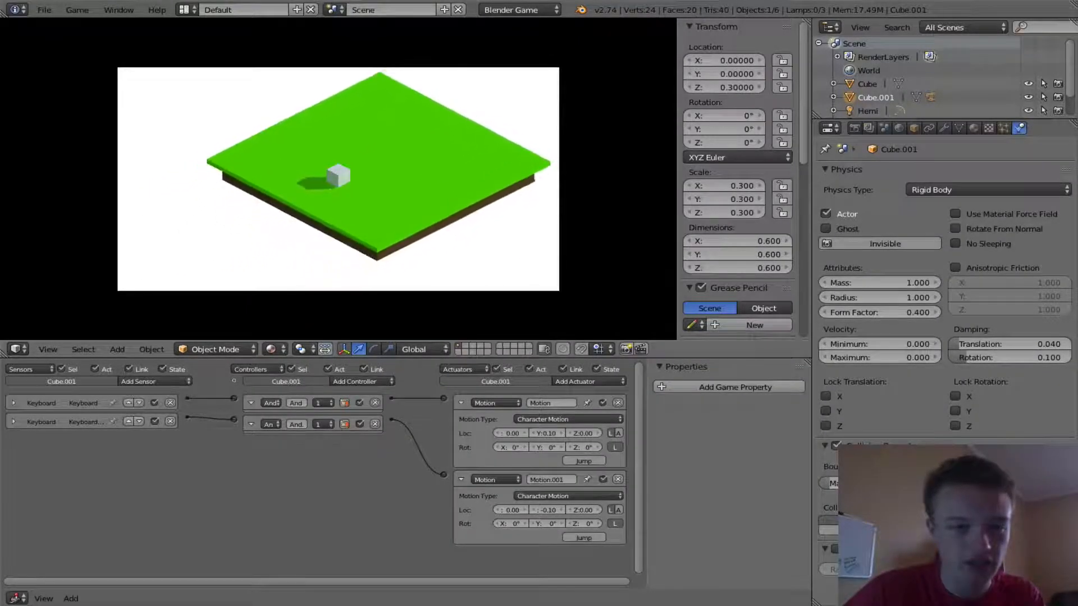
key(w)
key(s)
key(w)
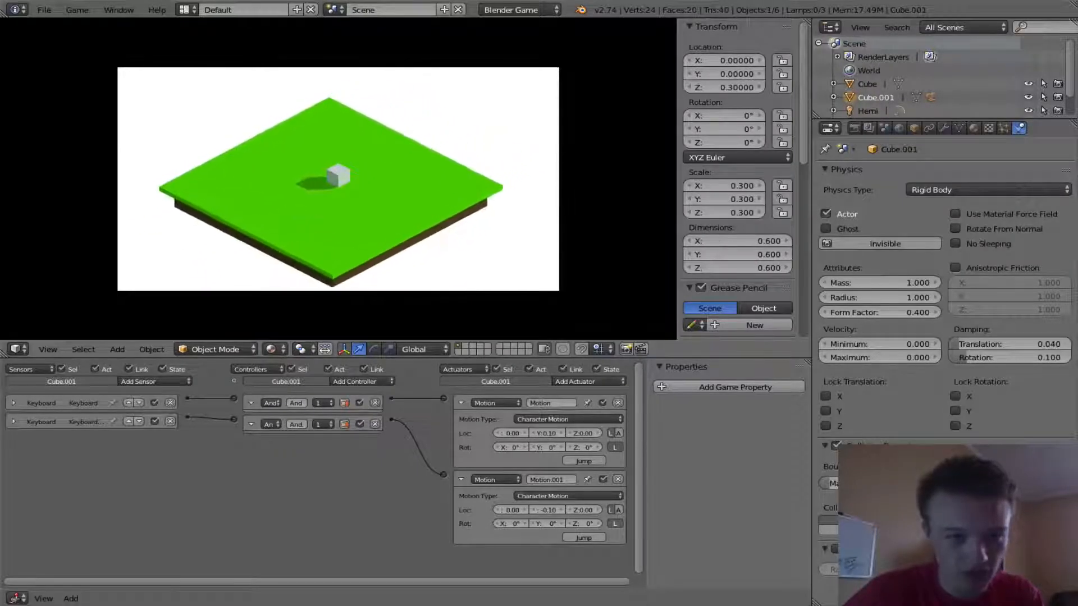
key(s)
key(w)
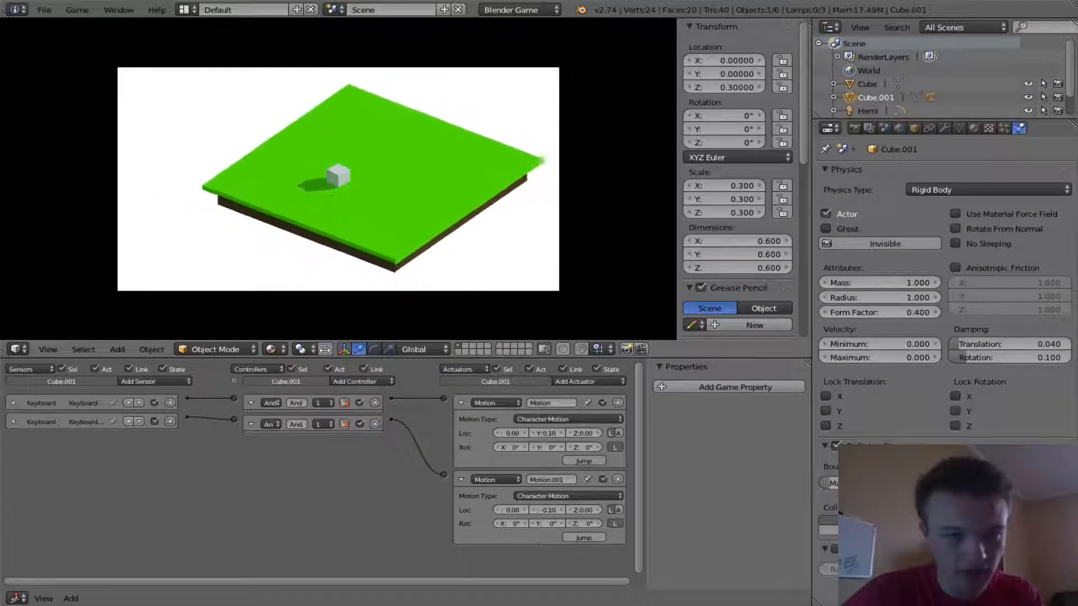
key(s)
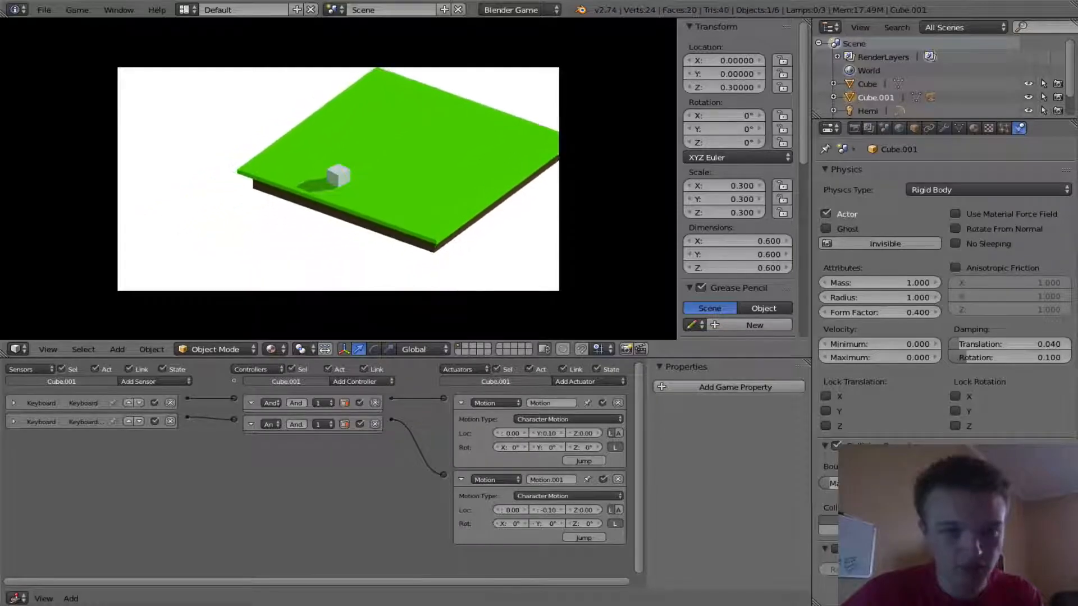
key(w)
key(s)
key(s)
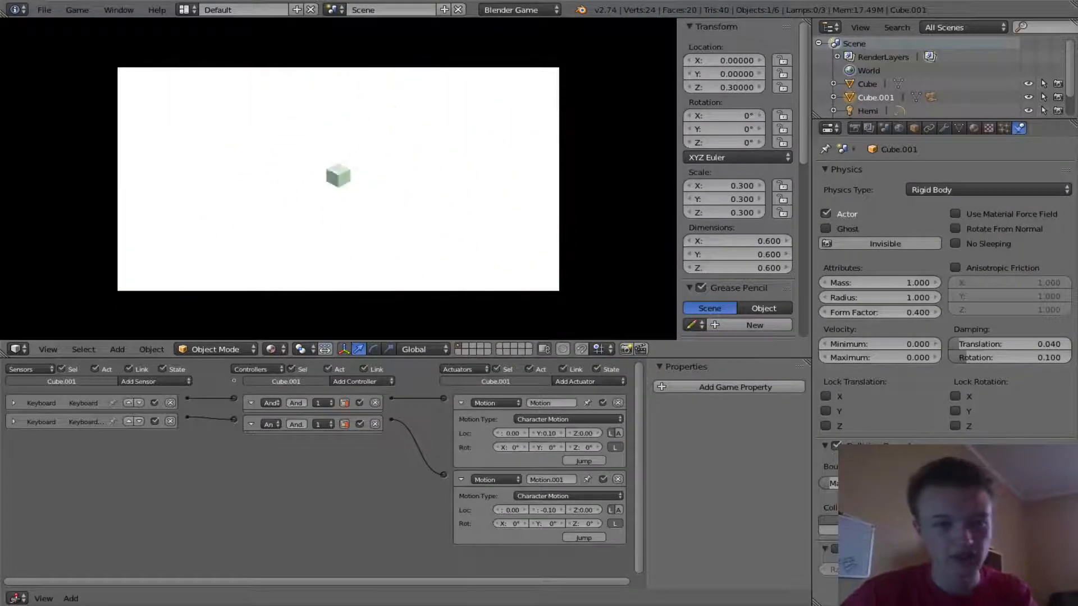
key(Escape)
- Clear the camera's parent and parent it to the cube again using Vertex parenting
right_click(559, 222)
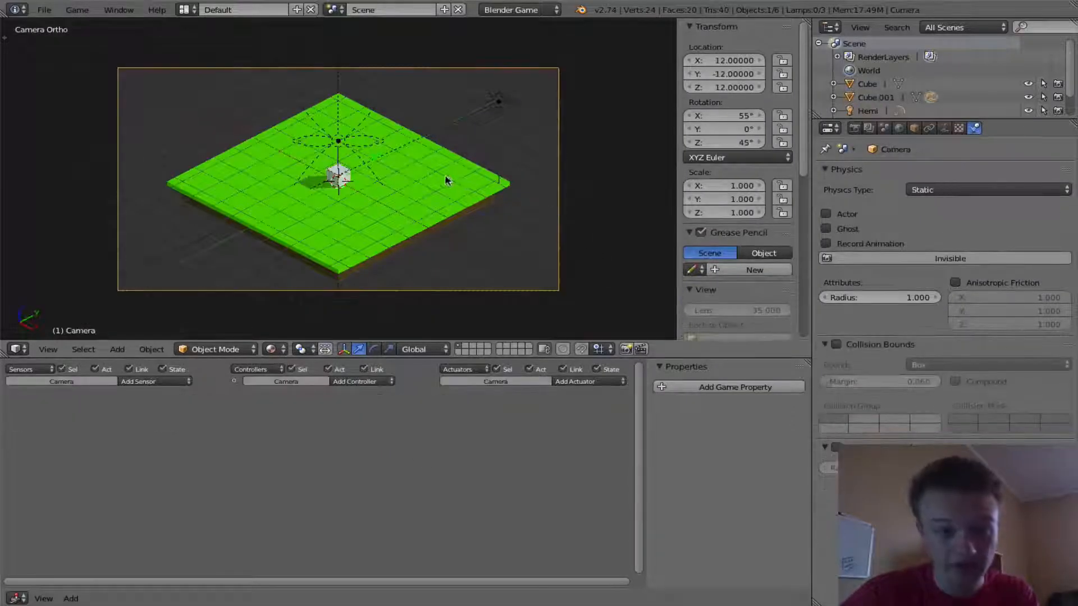
right_click(331, 174)
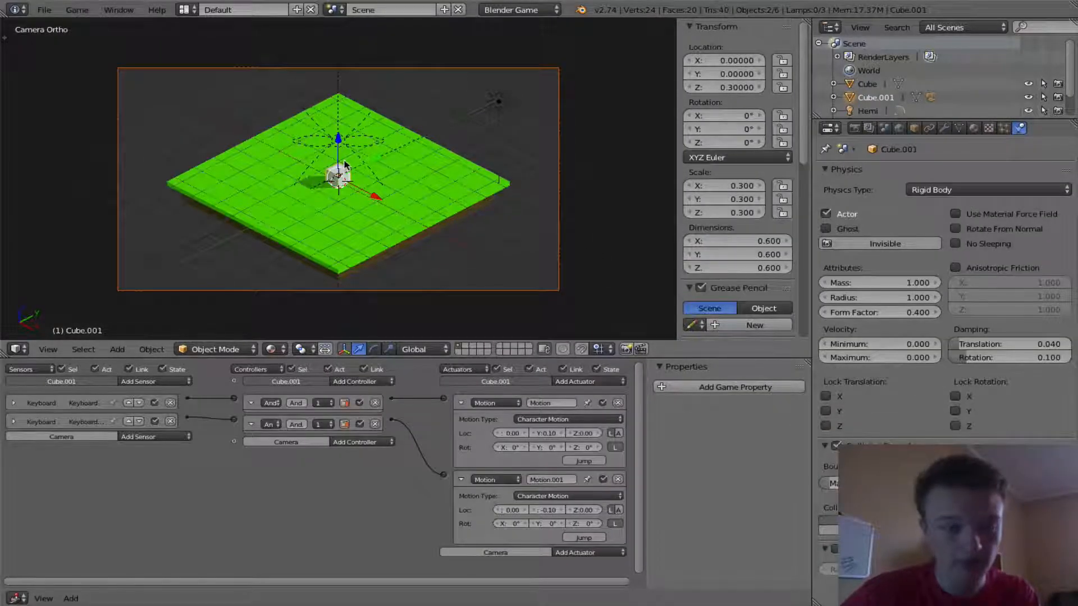
key(space)
text(clear pare)
key(Return)
click(345, 164)
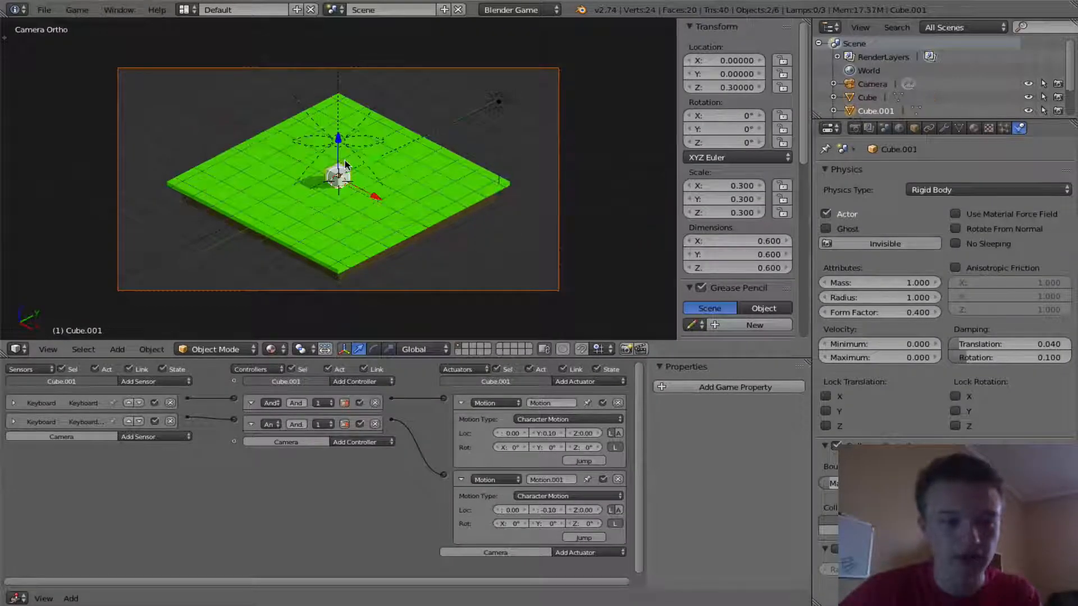
key(ctrl+p)
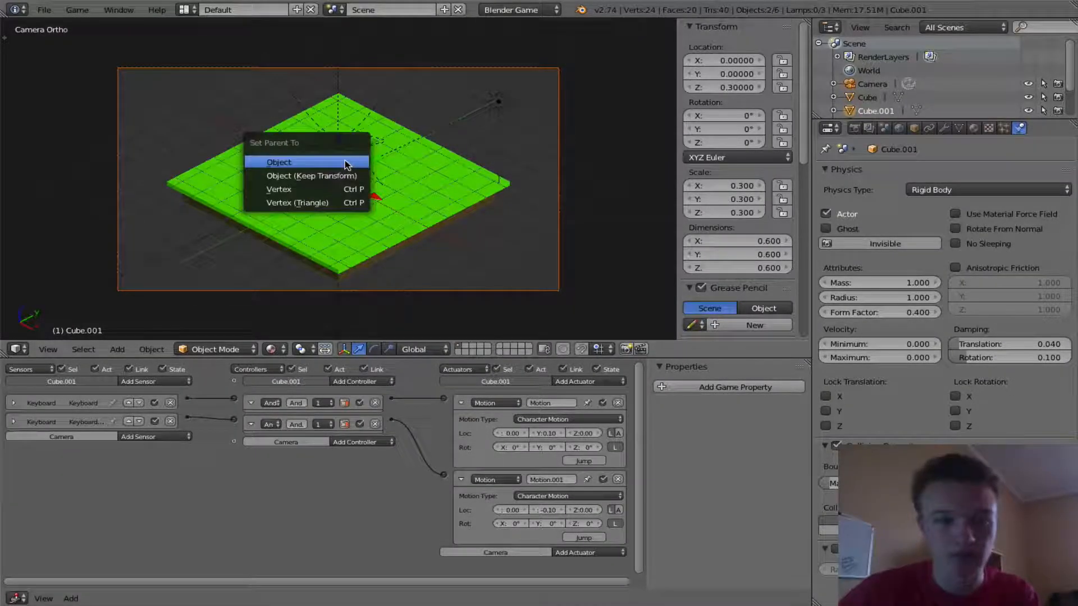
click(312, 191)
- Play the game and move the cube backward to check whether the camera follows it
key(p)
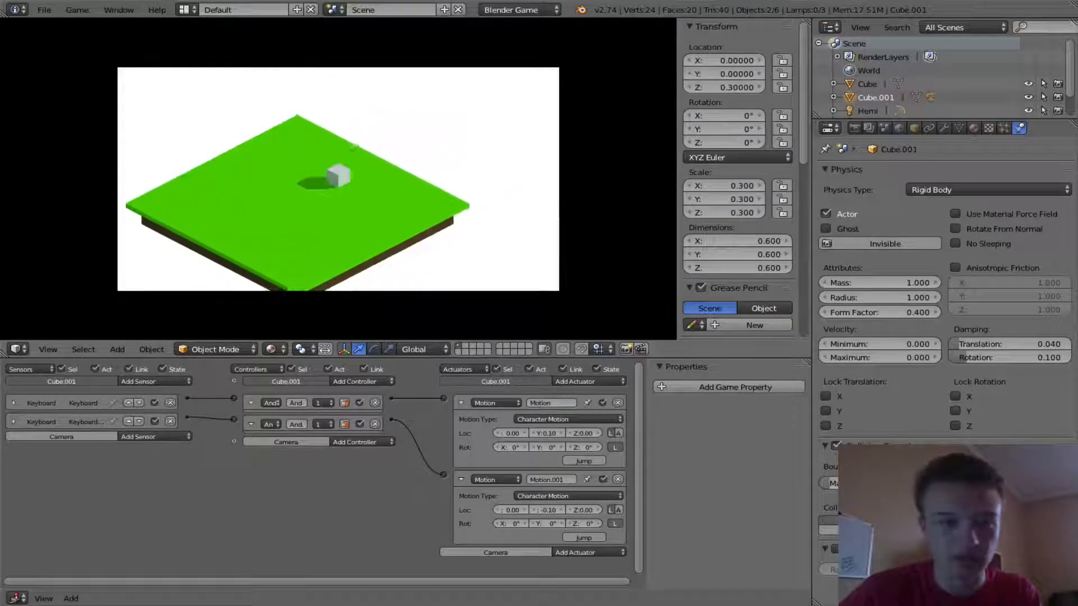
key(s)
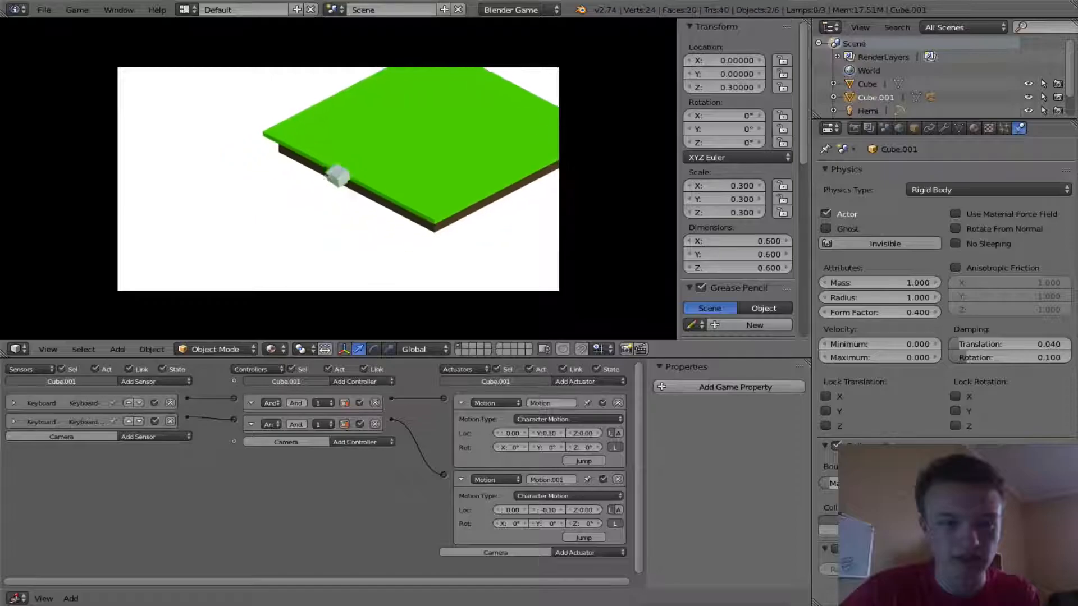
key(Escape)
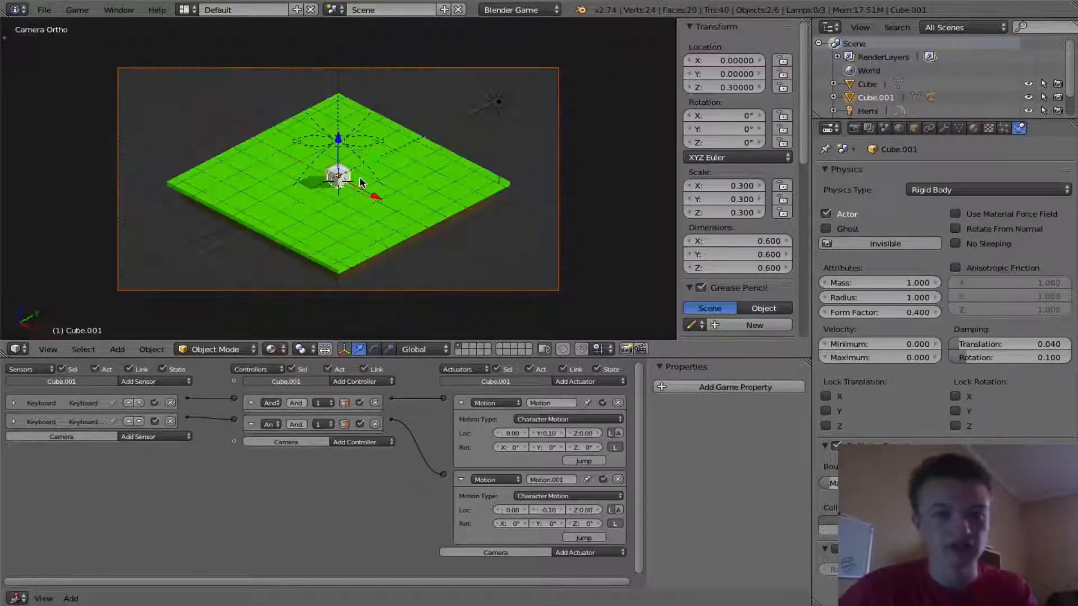
- Play the game again, driving the cube back and forth with W and S to test the camera tracking
key(p)
key(s)
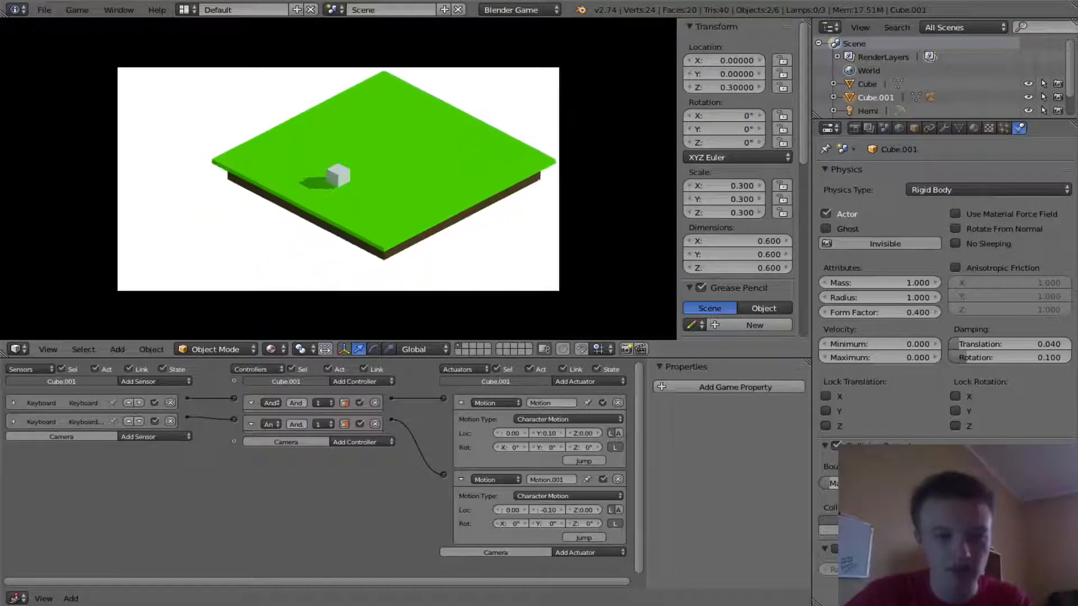
key(w)
key(s)
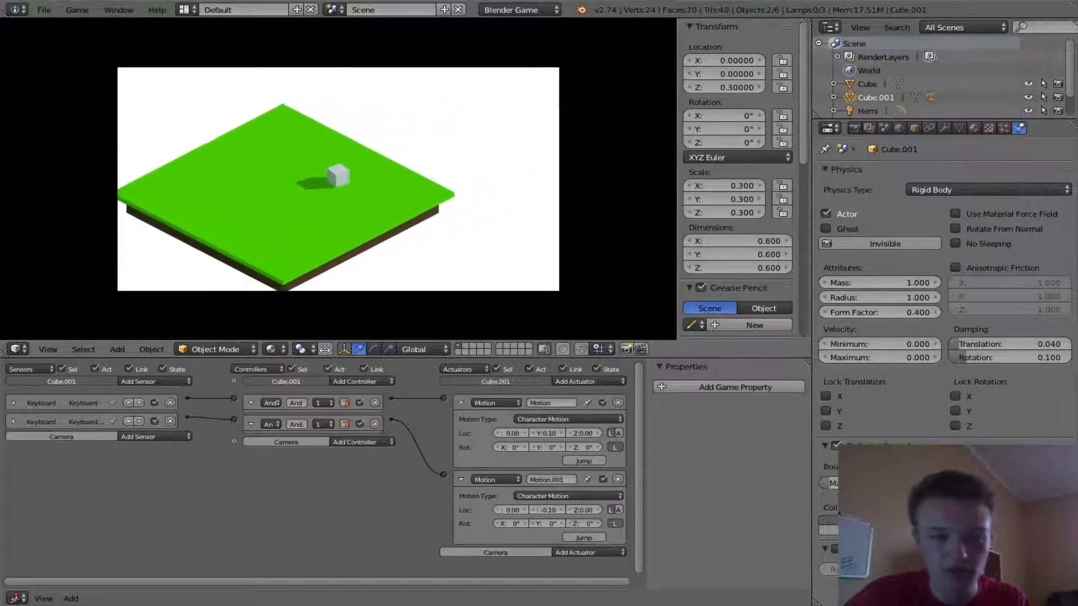
key(w)
key(w)
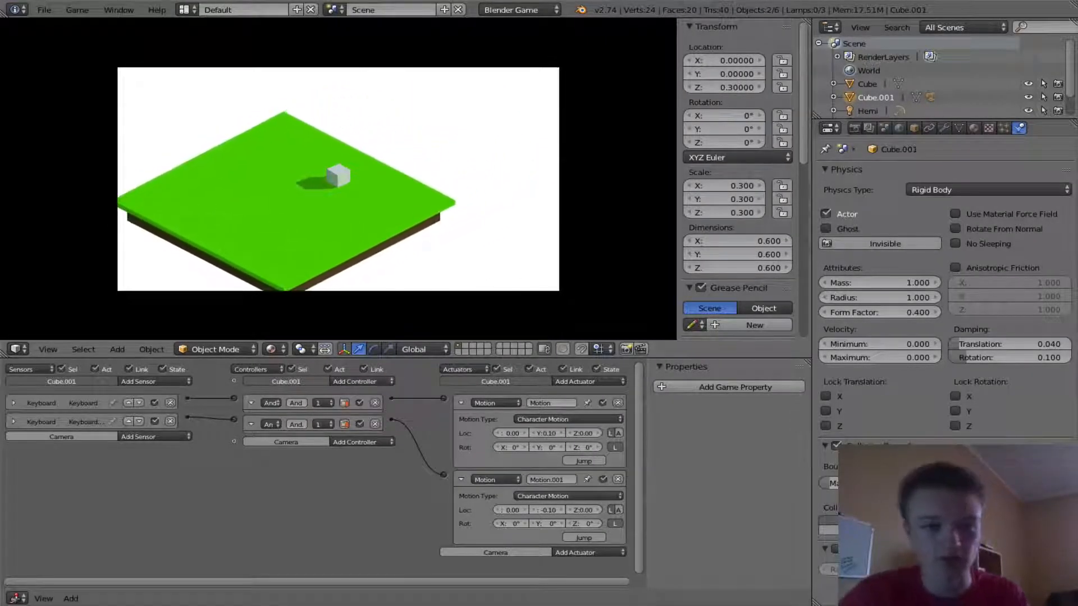
key(s)
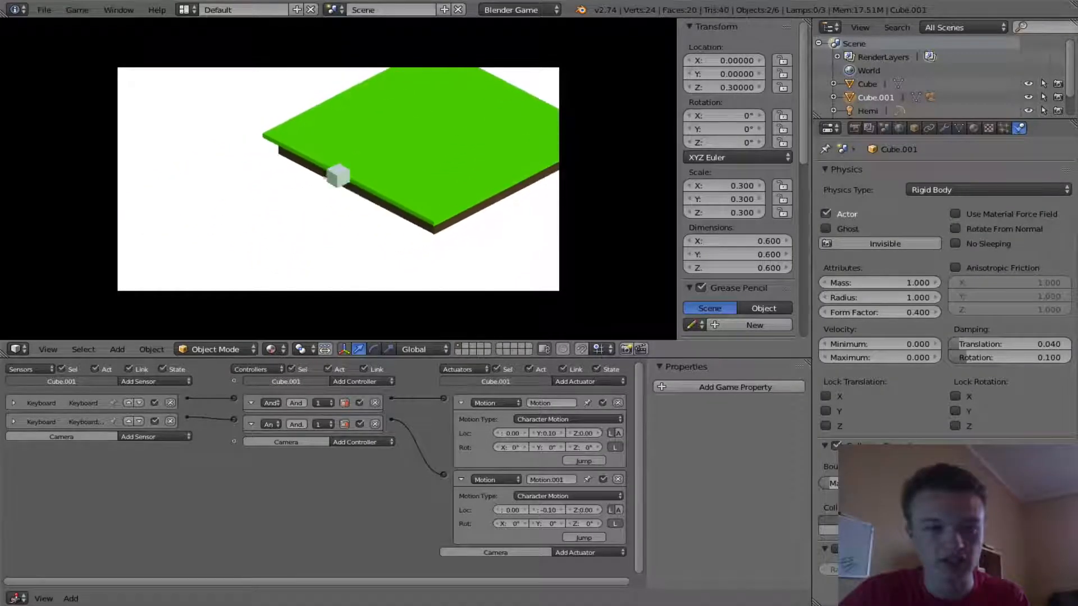
key(Escape)
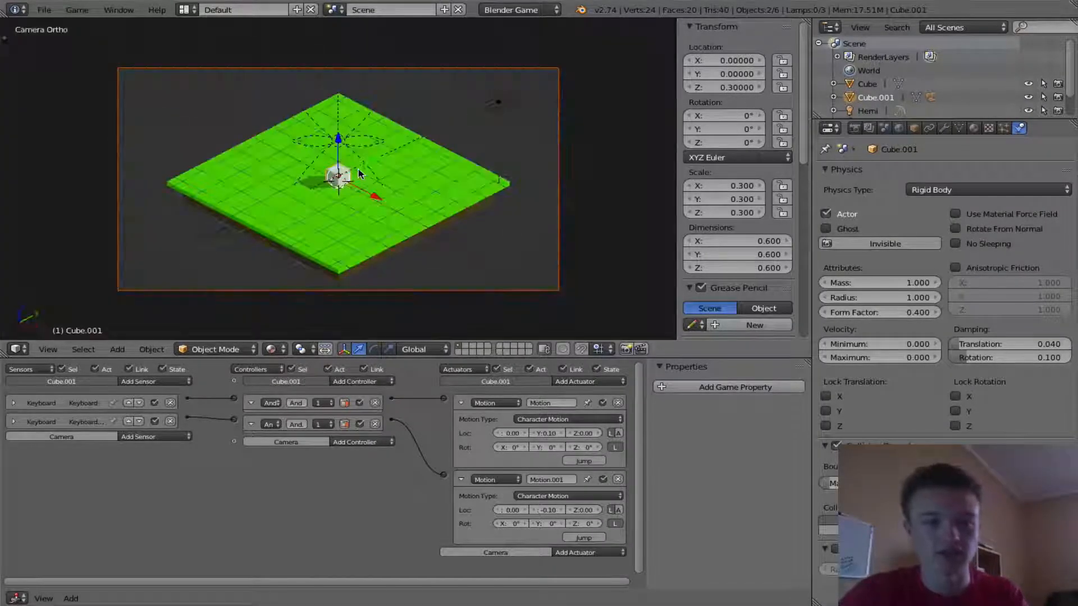
- Run the game once more, moving the cube with S and W, then stop it
key(p)
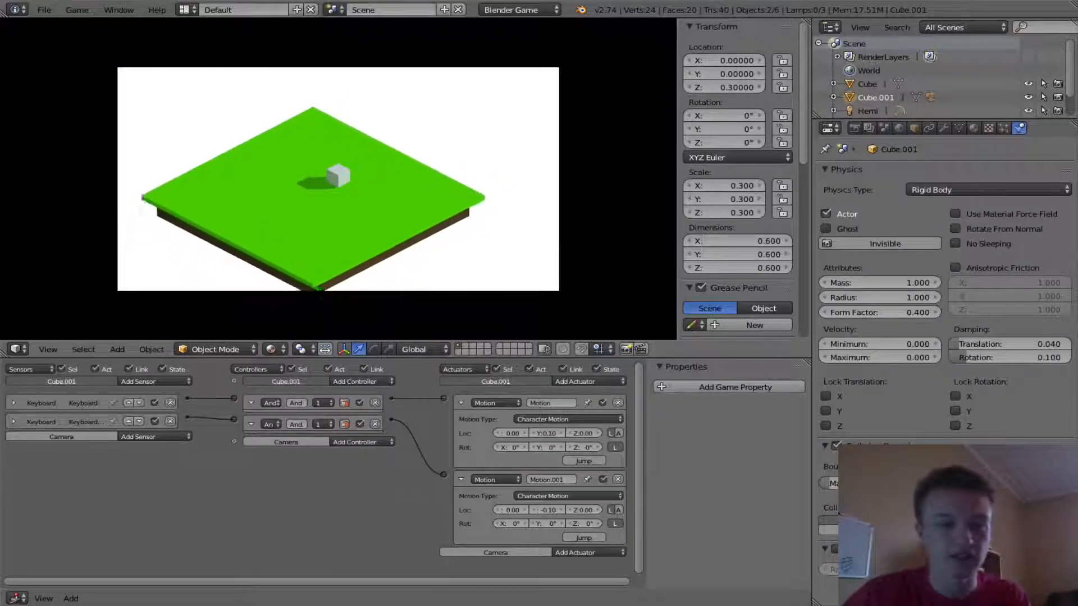
key(s)
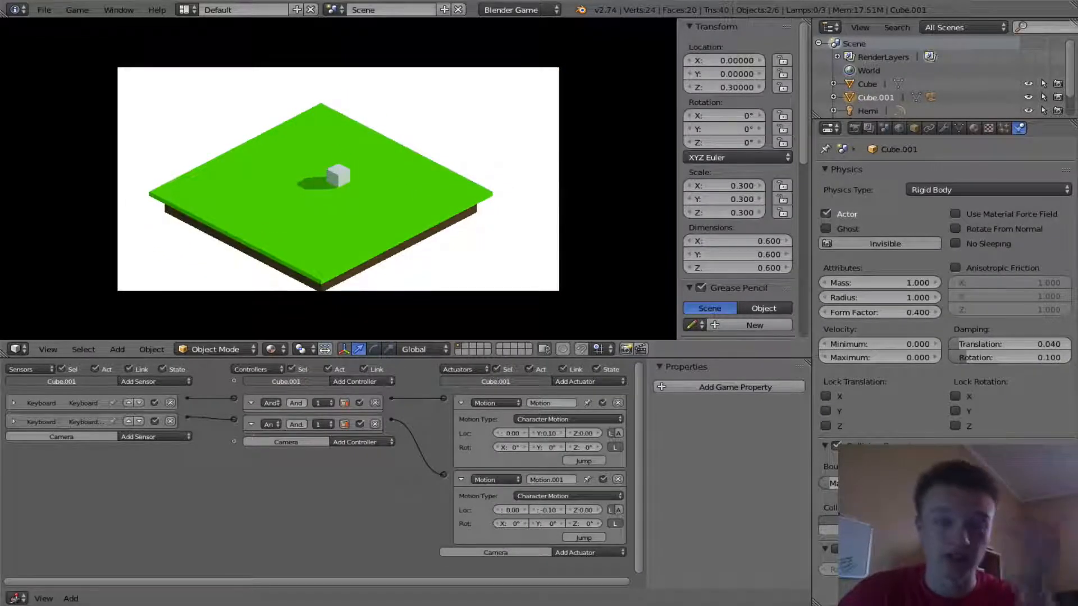
key(s)
key(w)
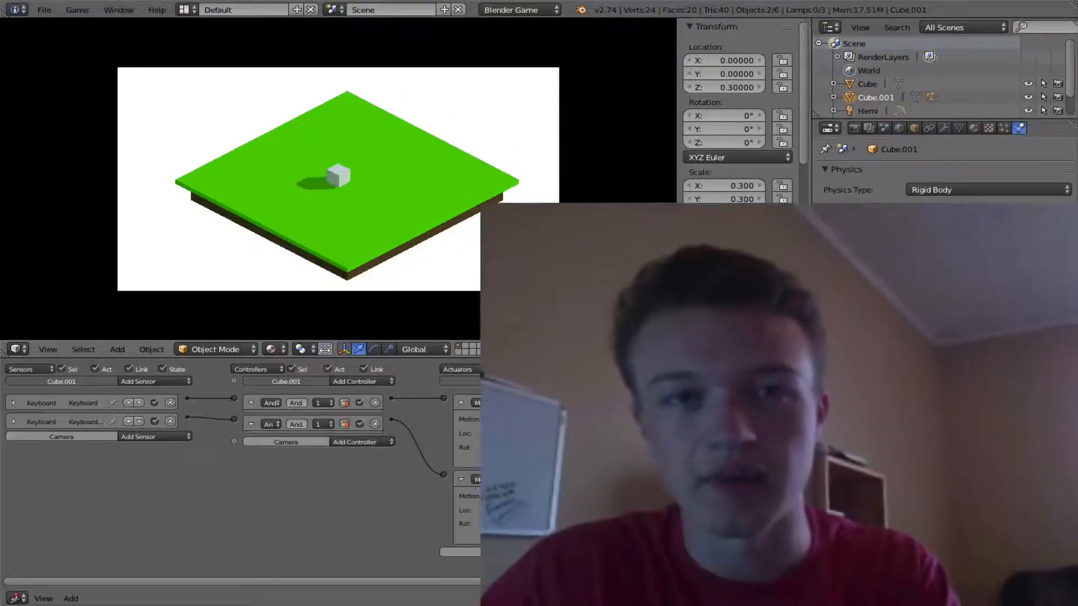
key(Escape)
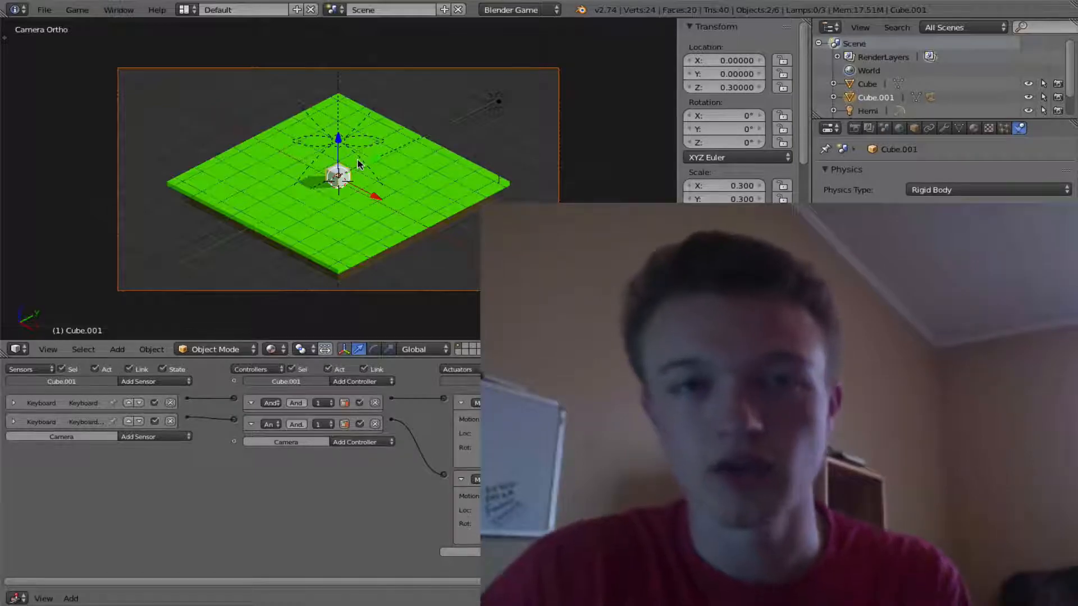